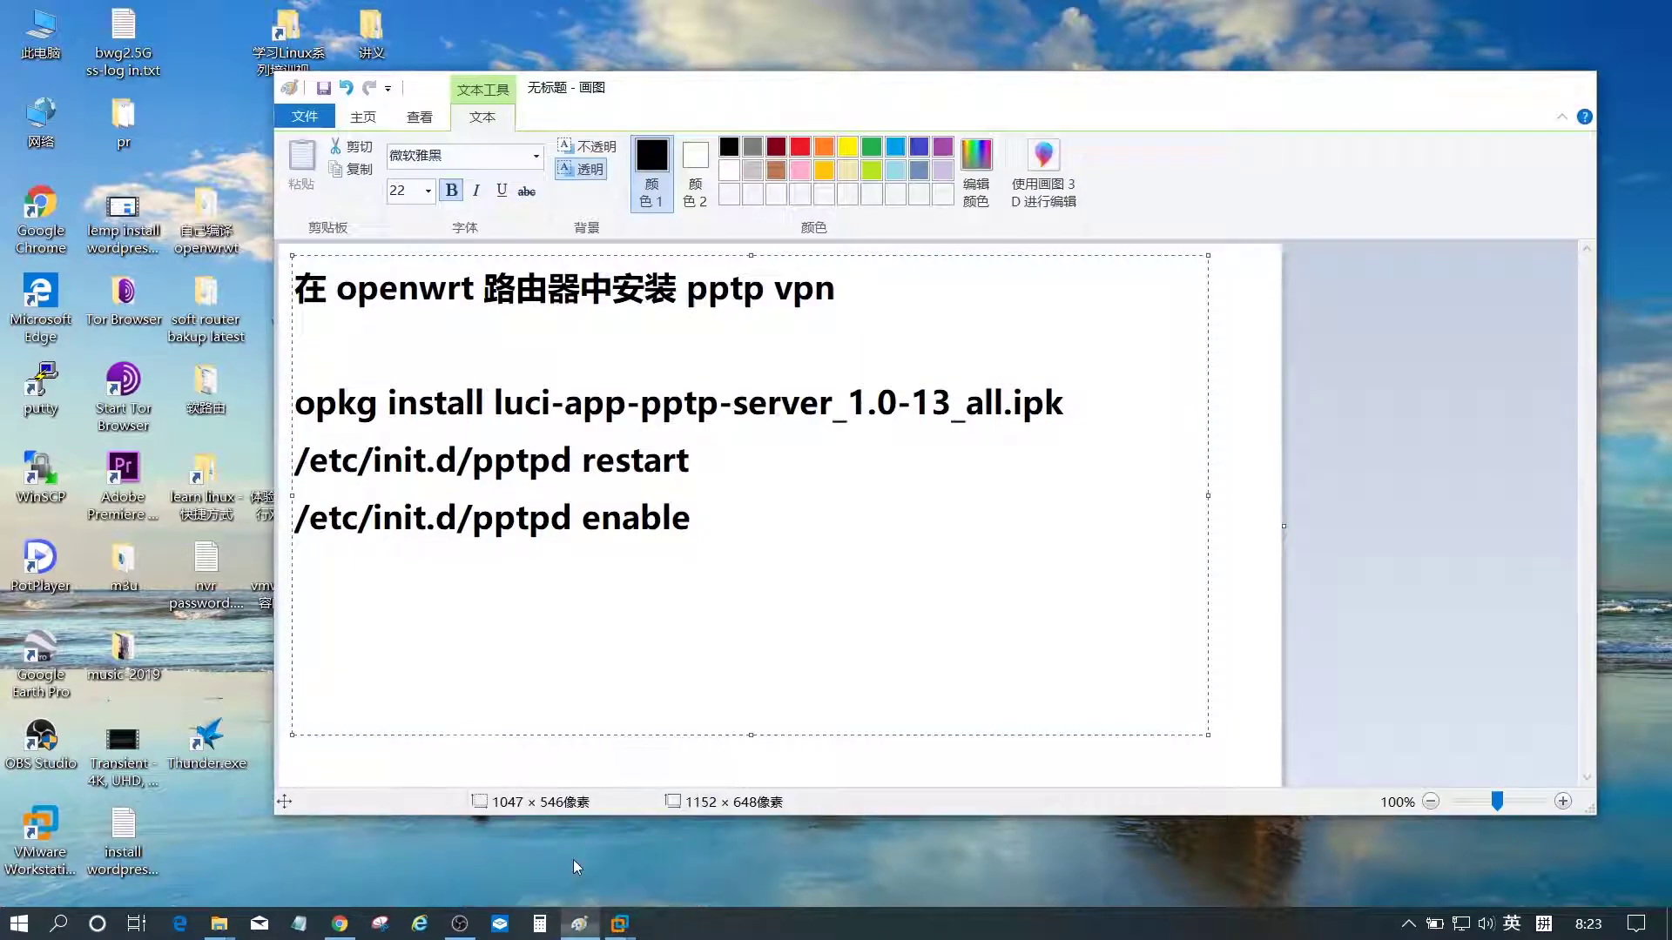
- Reposition the Paint notes window and select its title line
left_click_drag(794, 91, 787, 99)
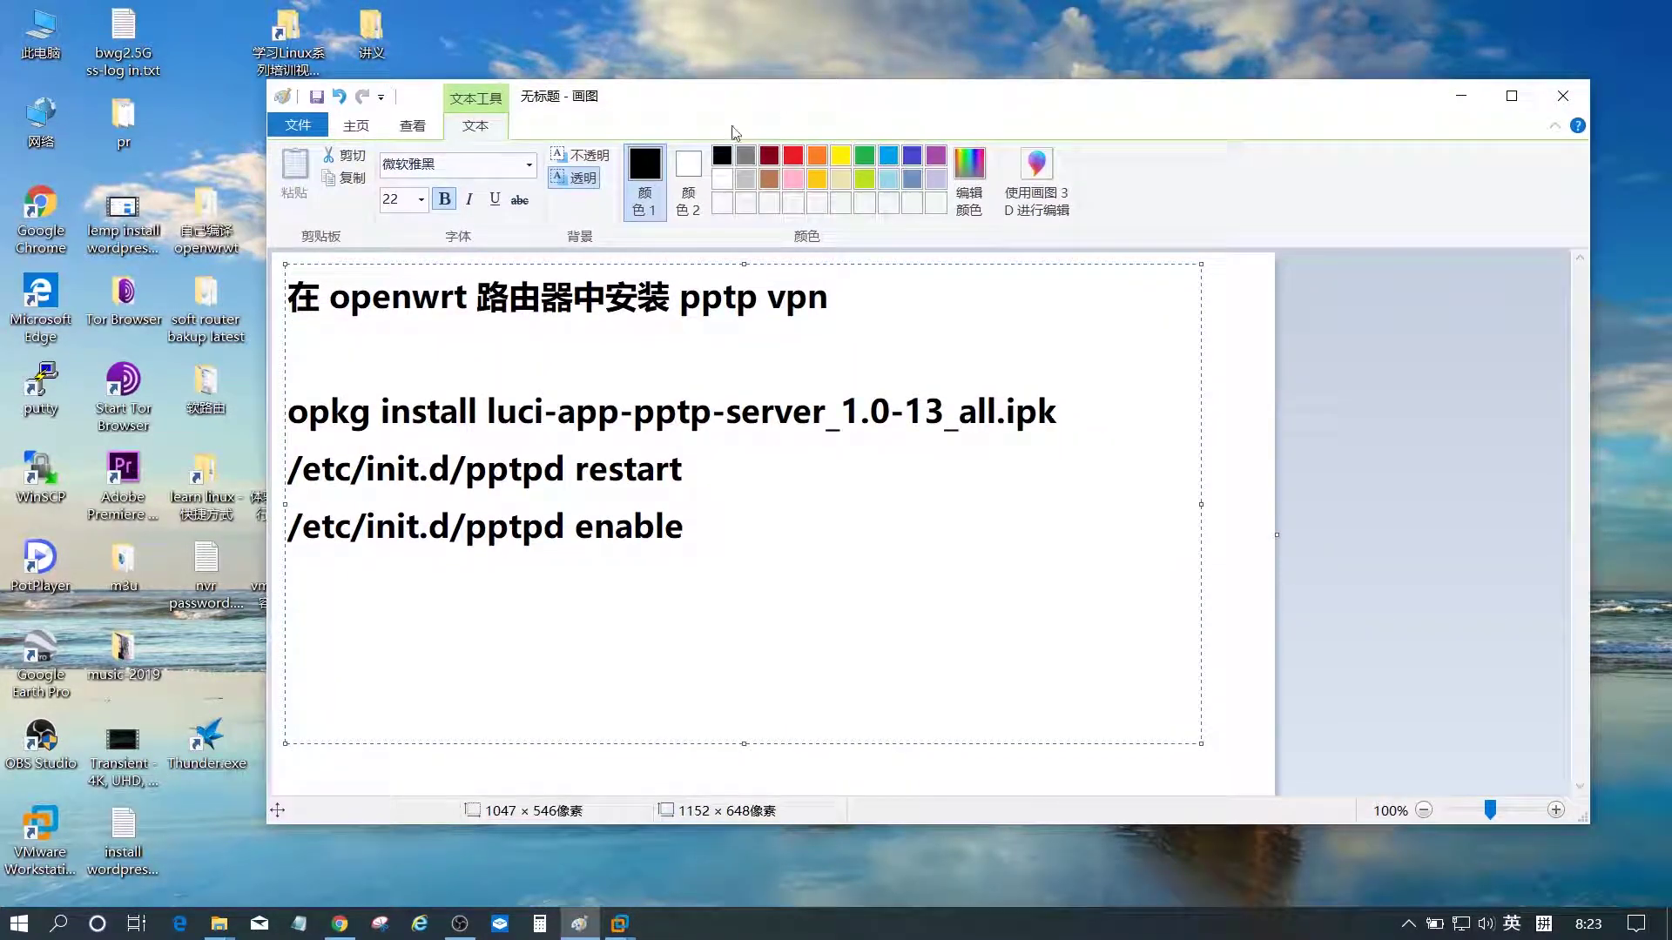
left_click_drag(288, 298, 834, 313)
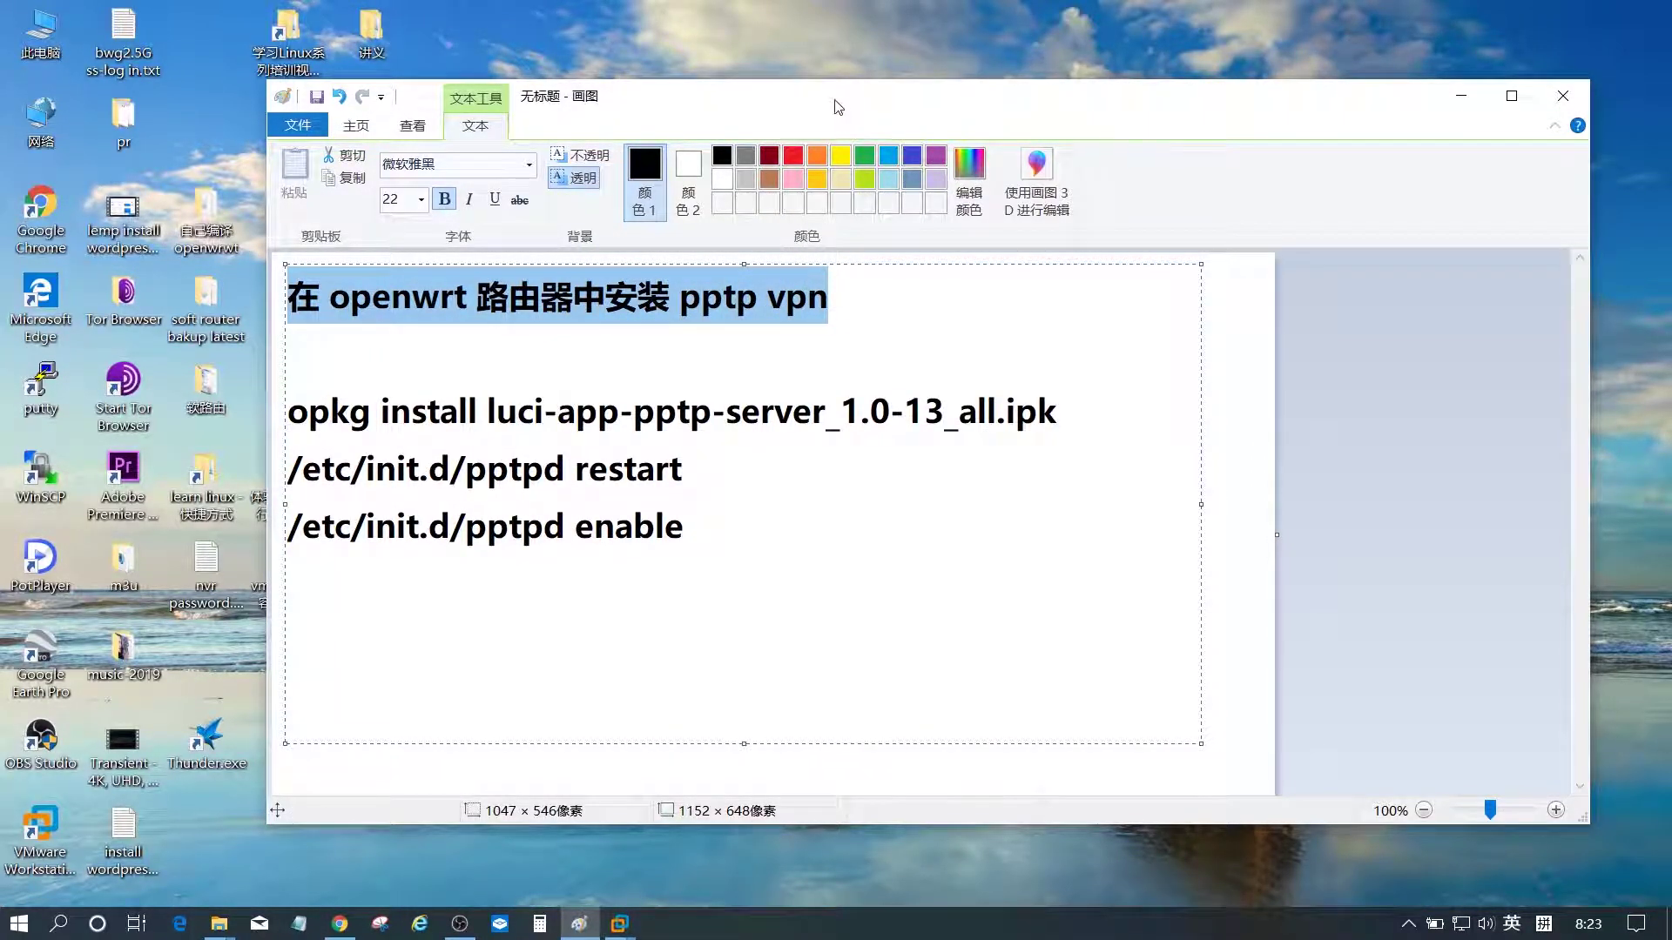
left_click_drag(842, 103, 746, 98)
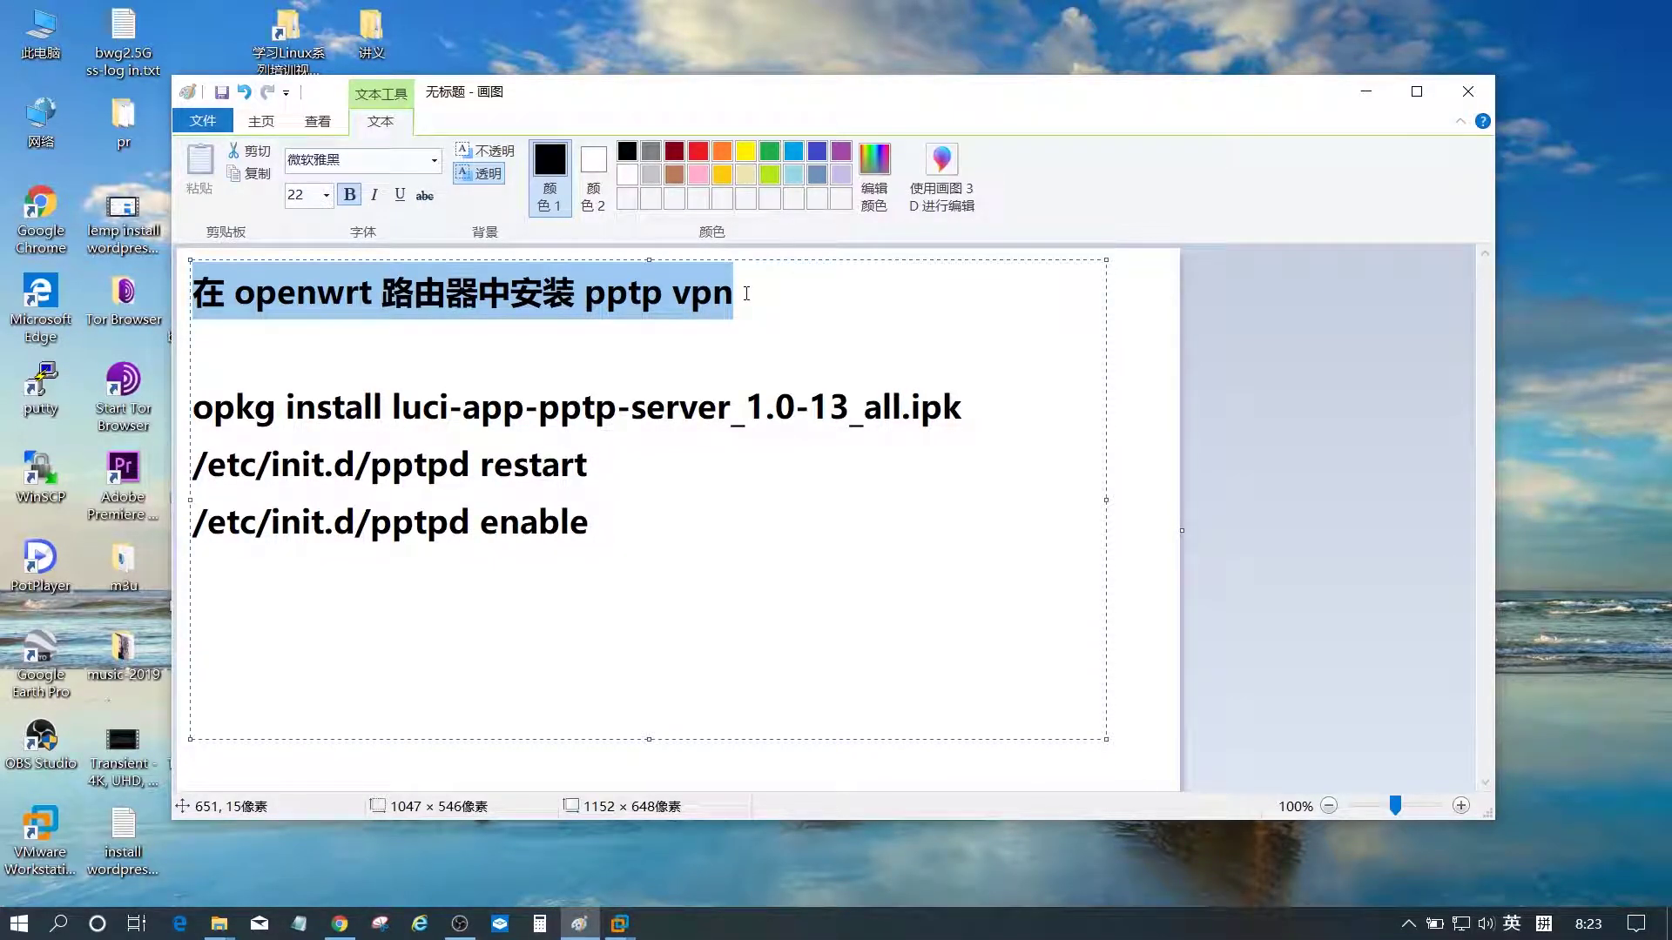
left_click_drag(769, 106, 826, 87)
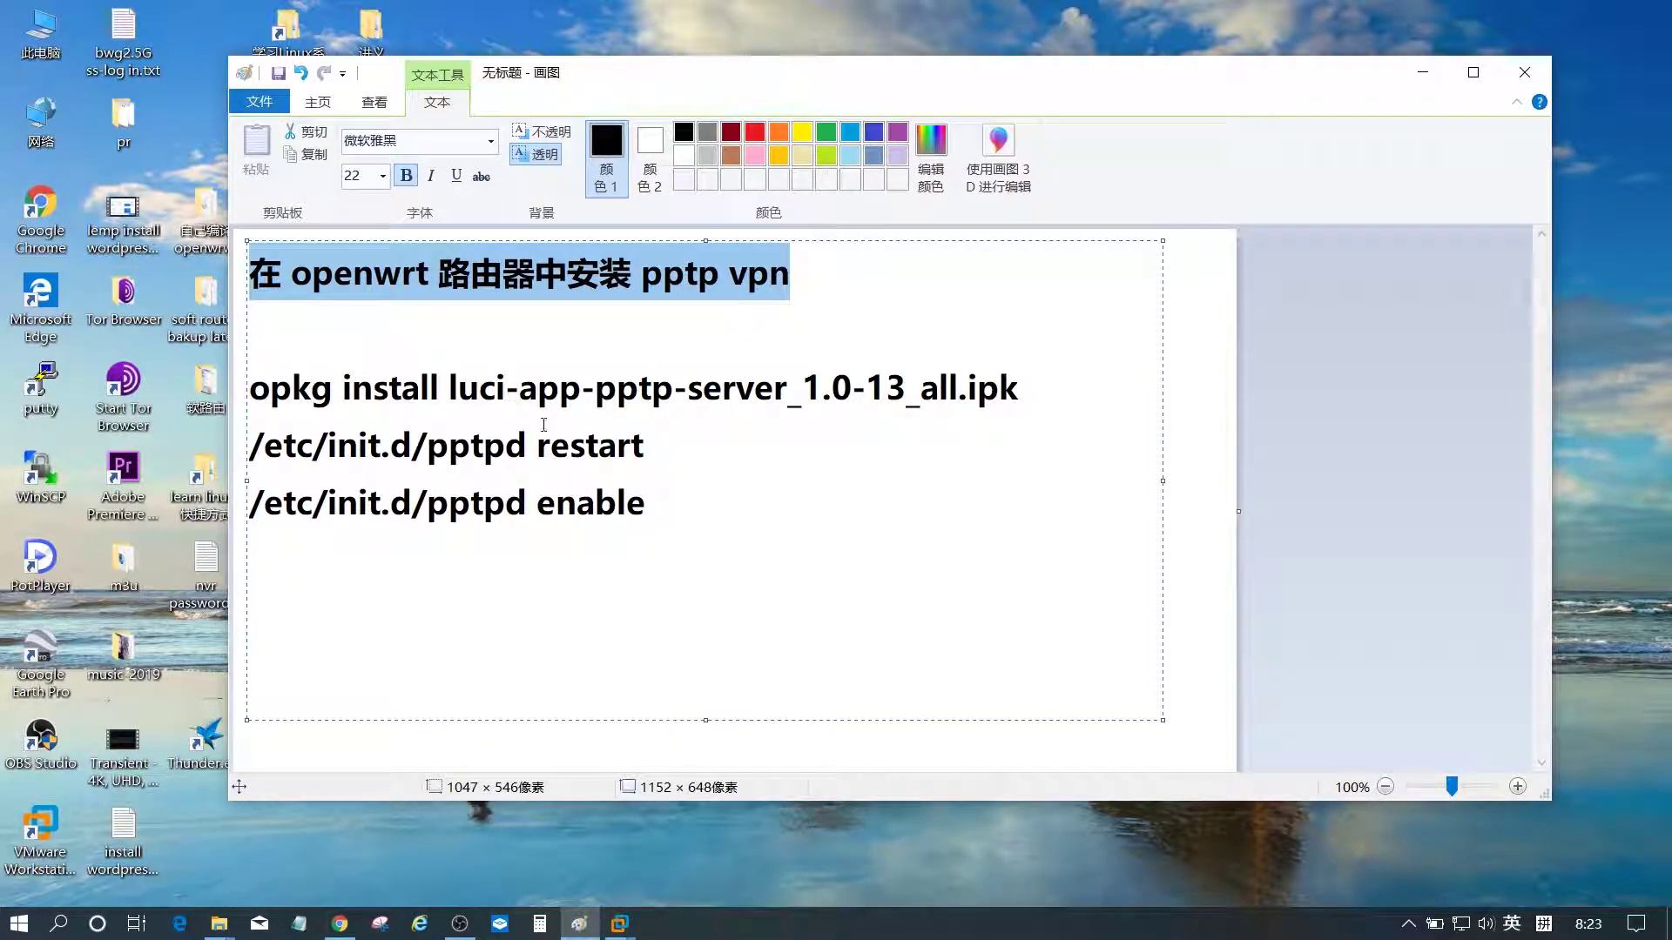
- Reload the LuCI Status > Overview page, then minimise the Paint notes
left_click(341, 931)
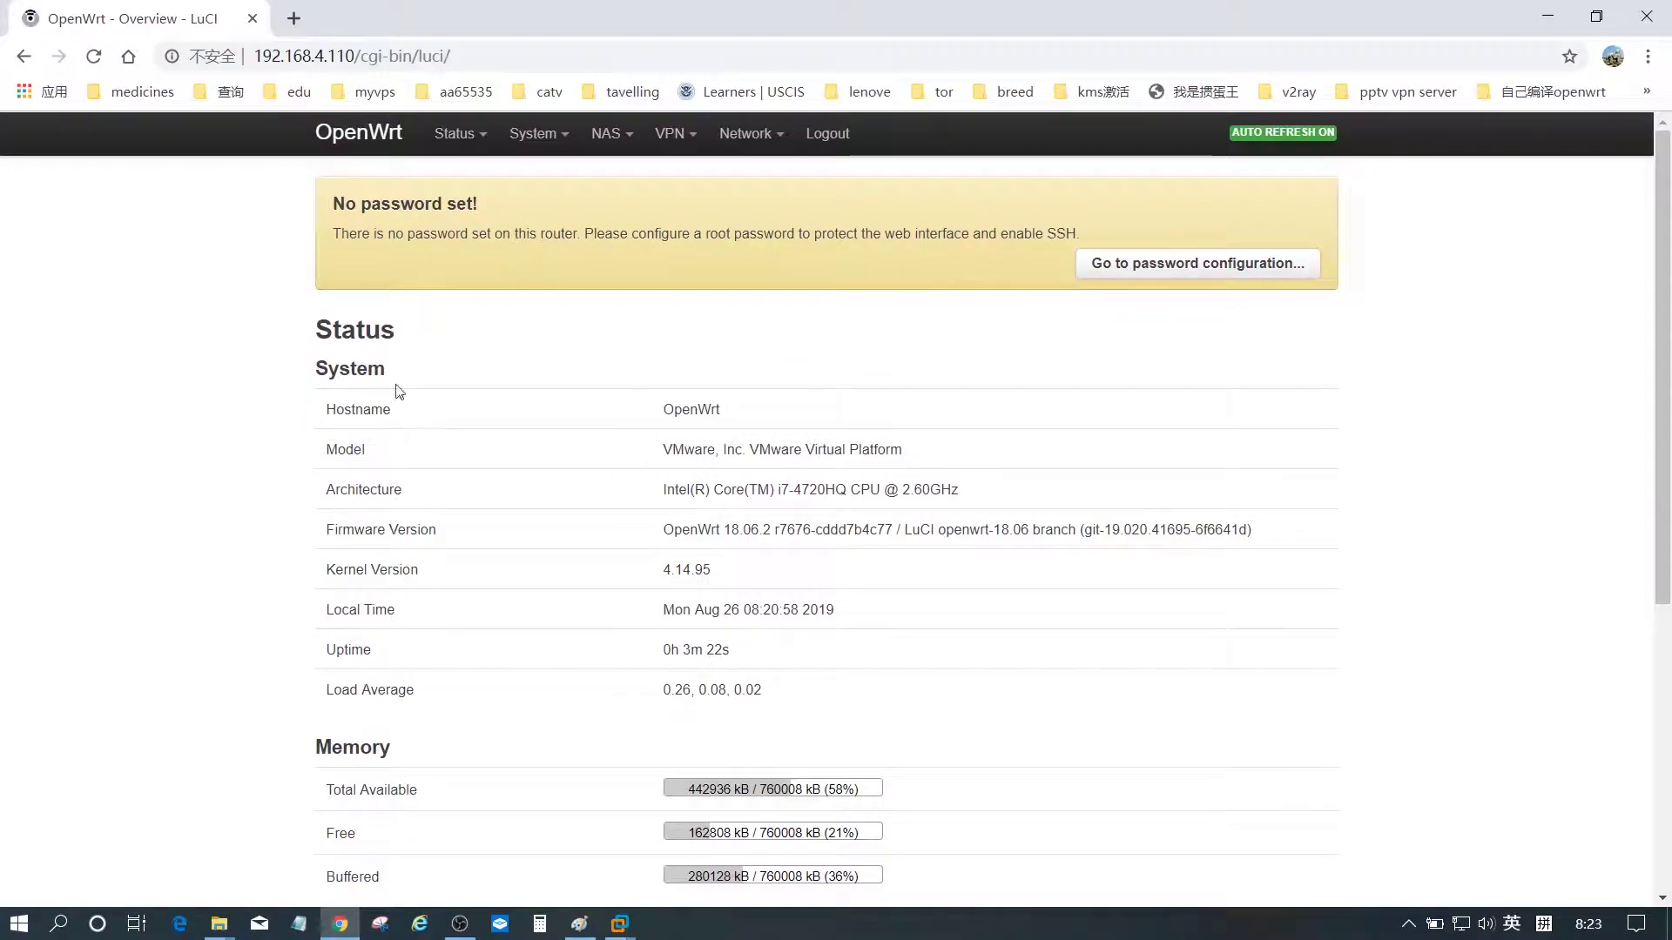
mouse_move(455, 135)
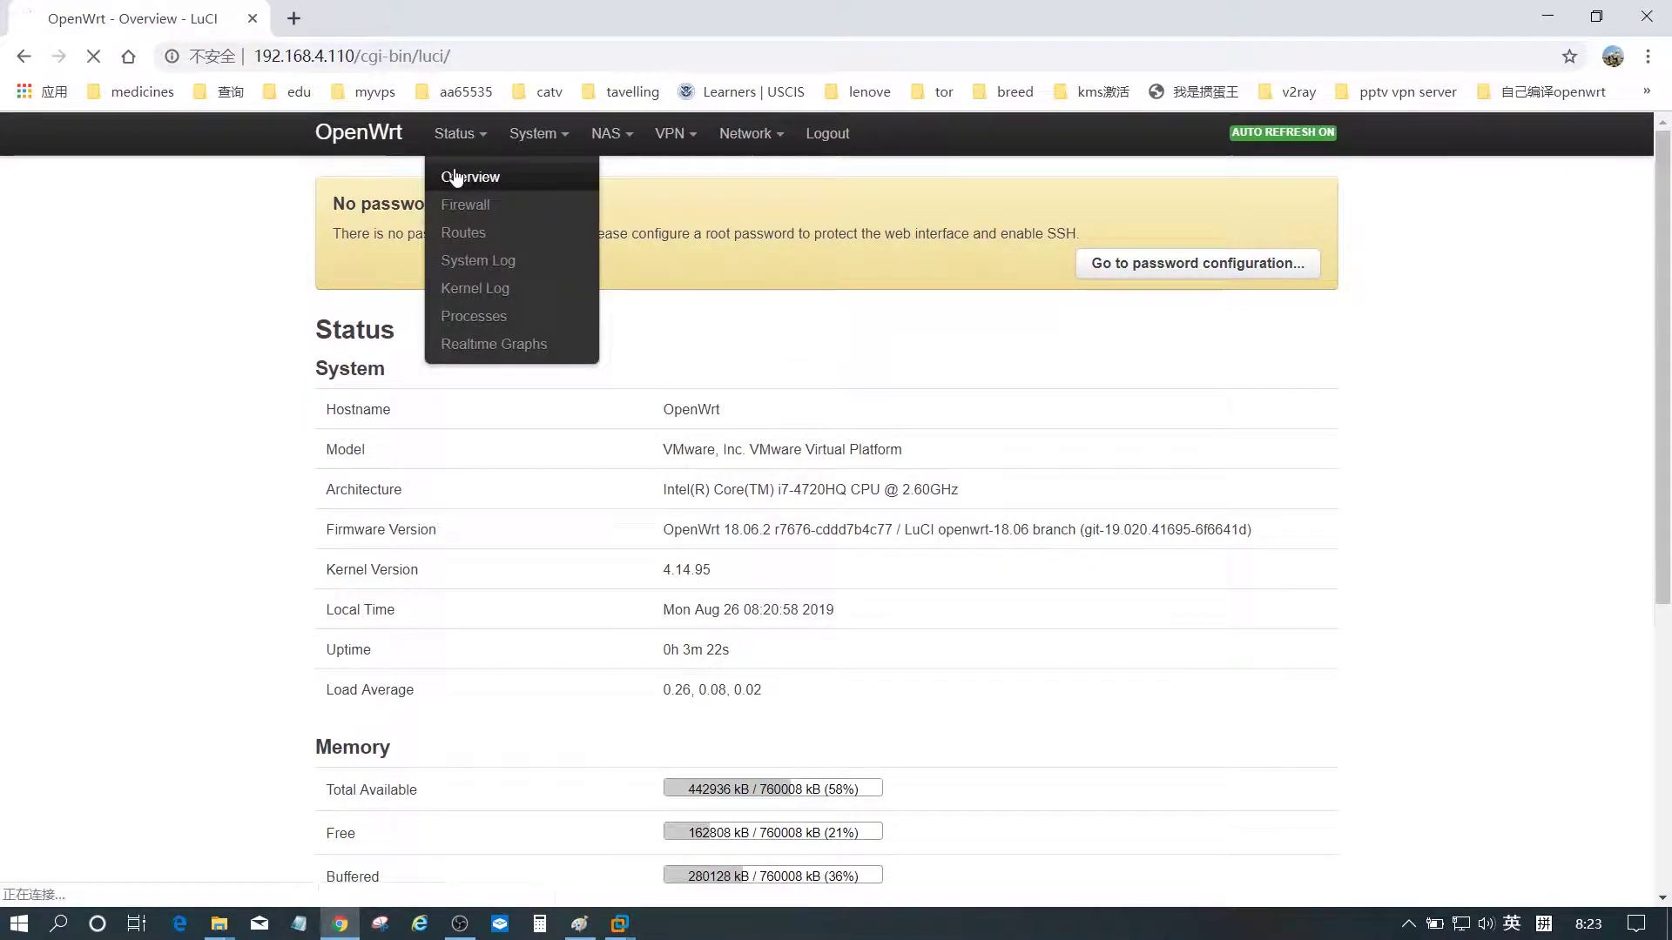
left_click(456, 171)
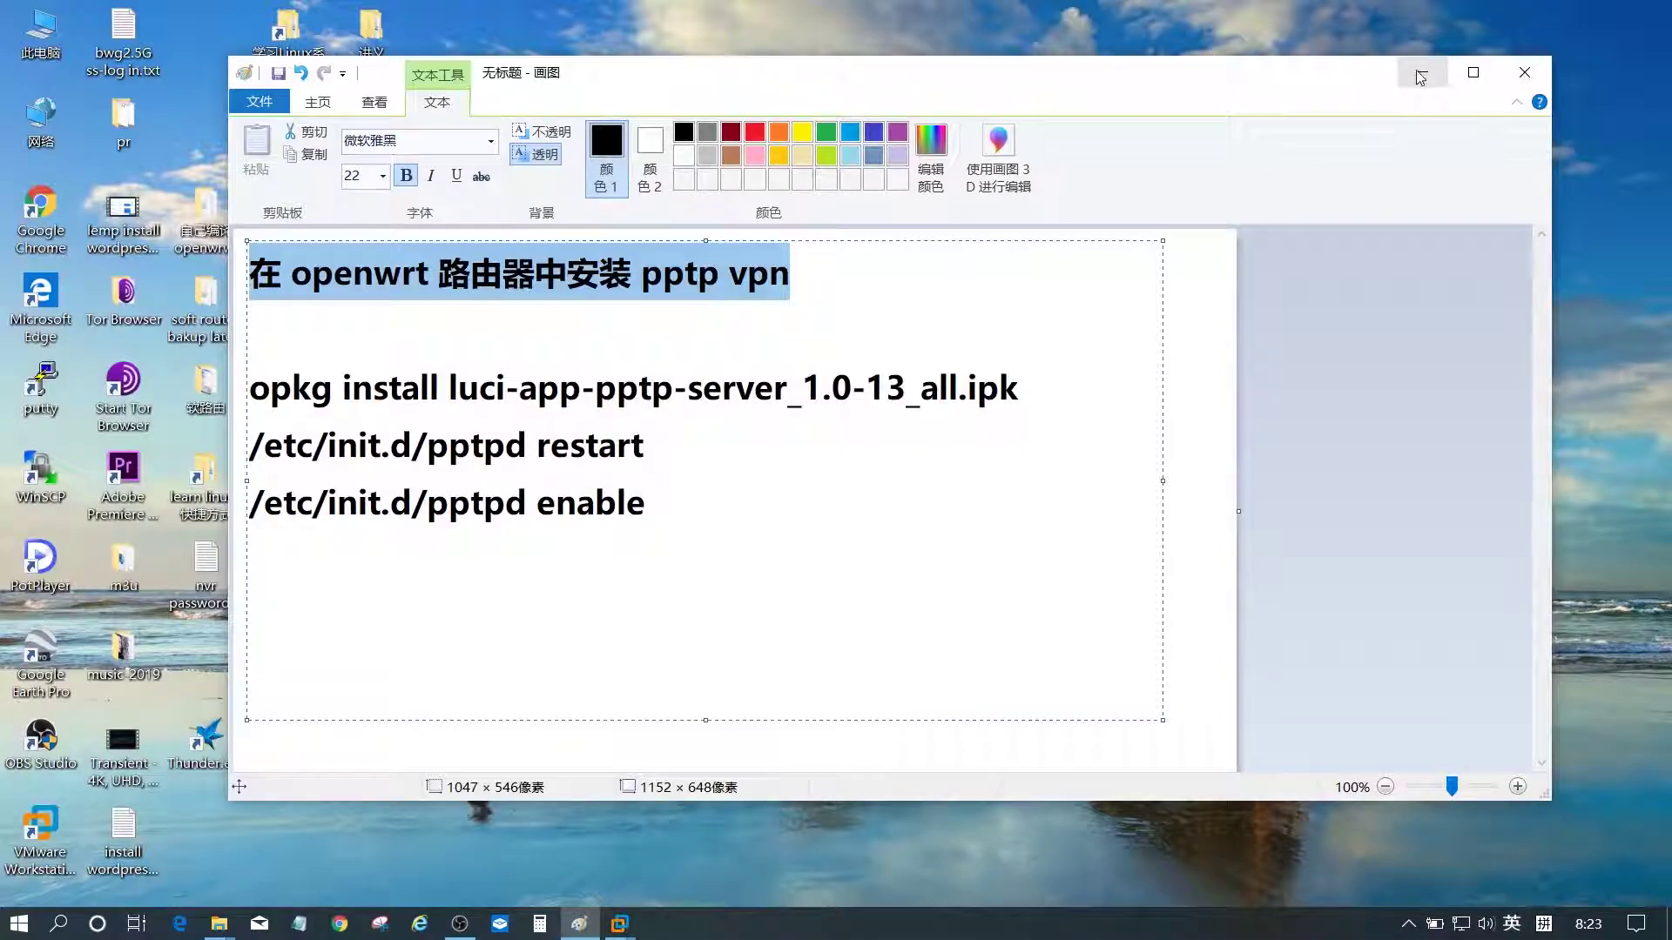
left_click(1419, 75)
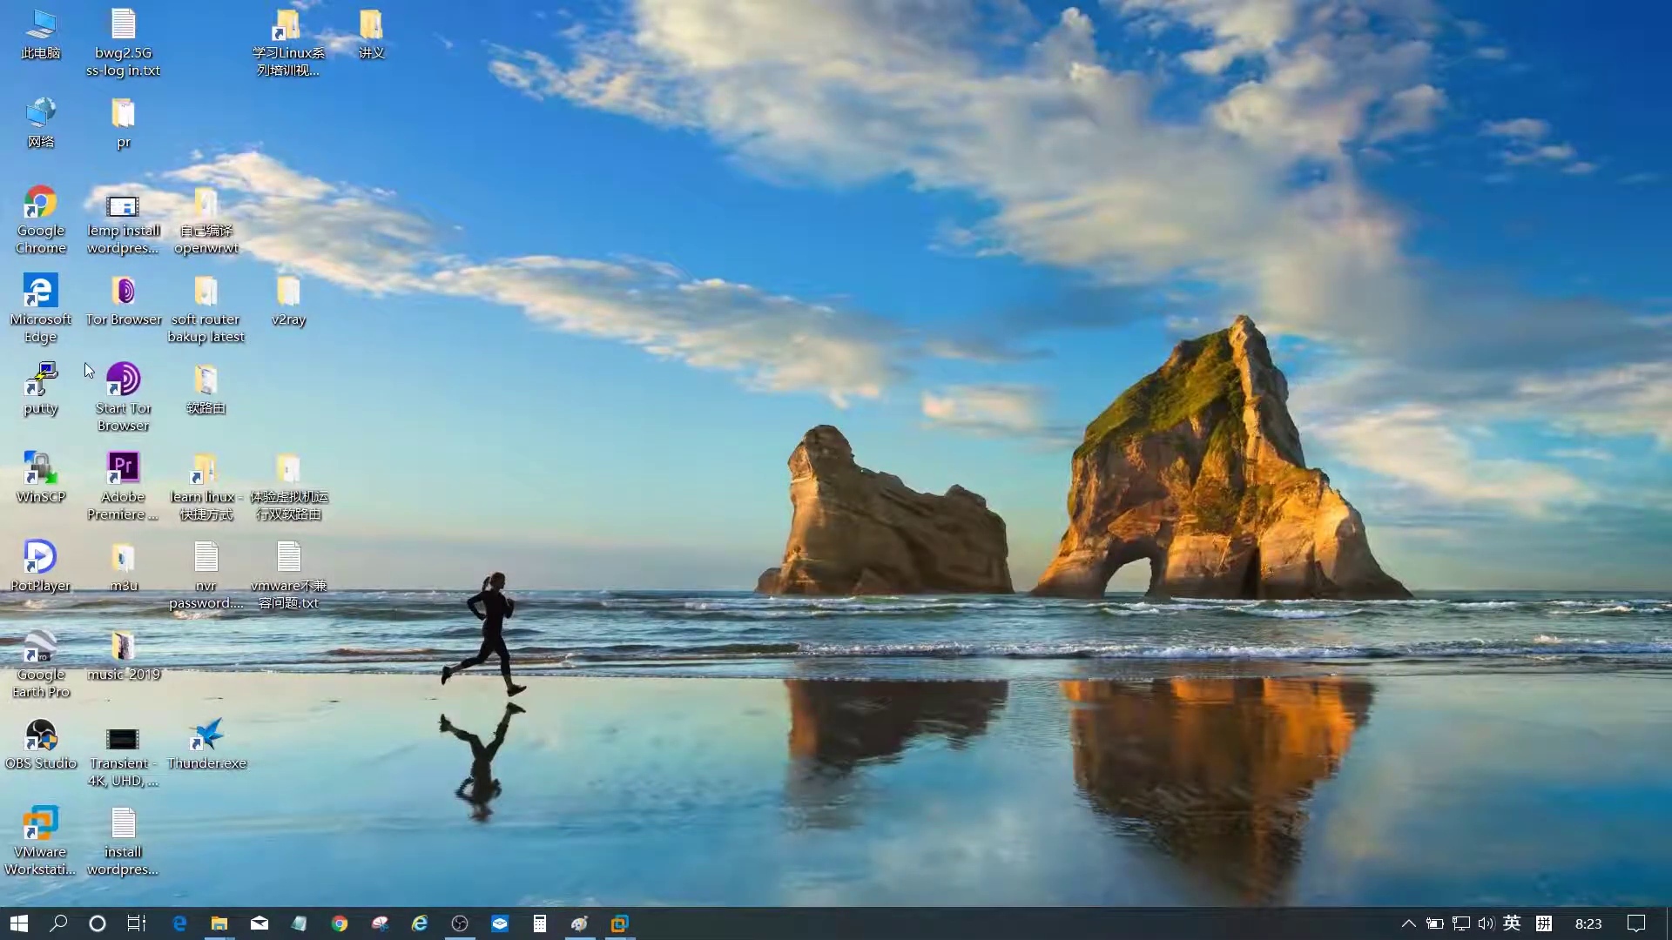
left_click(619, 923)
- Open /etc/config/network in vi on the openwrt console and change the LAN ipaddr to 192.168.4.110
left_click(1276, 777)
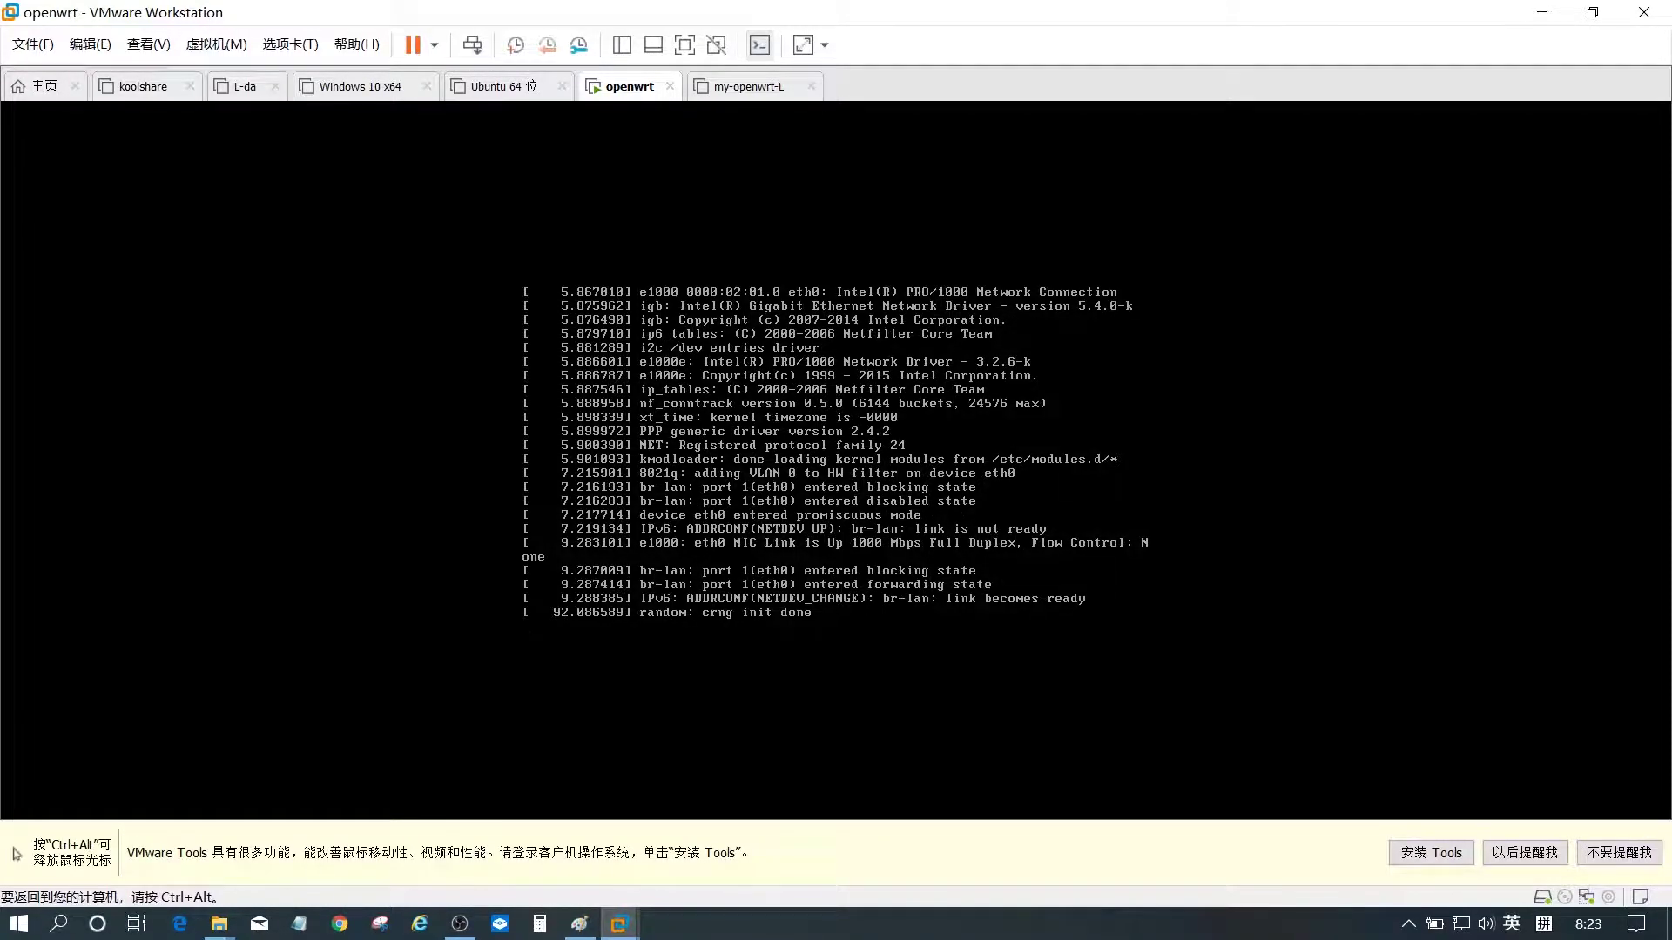
key("Return")
type("vi /etc/config/network")
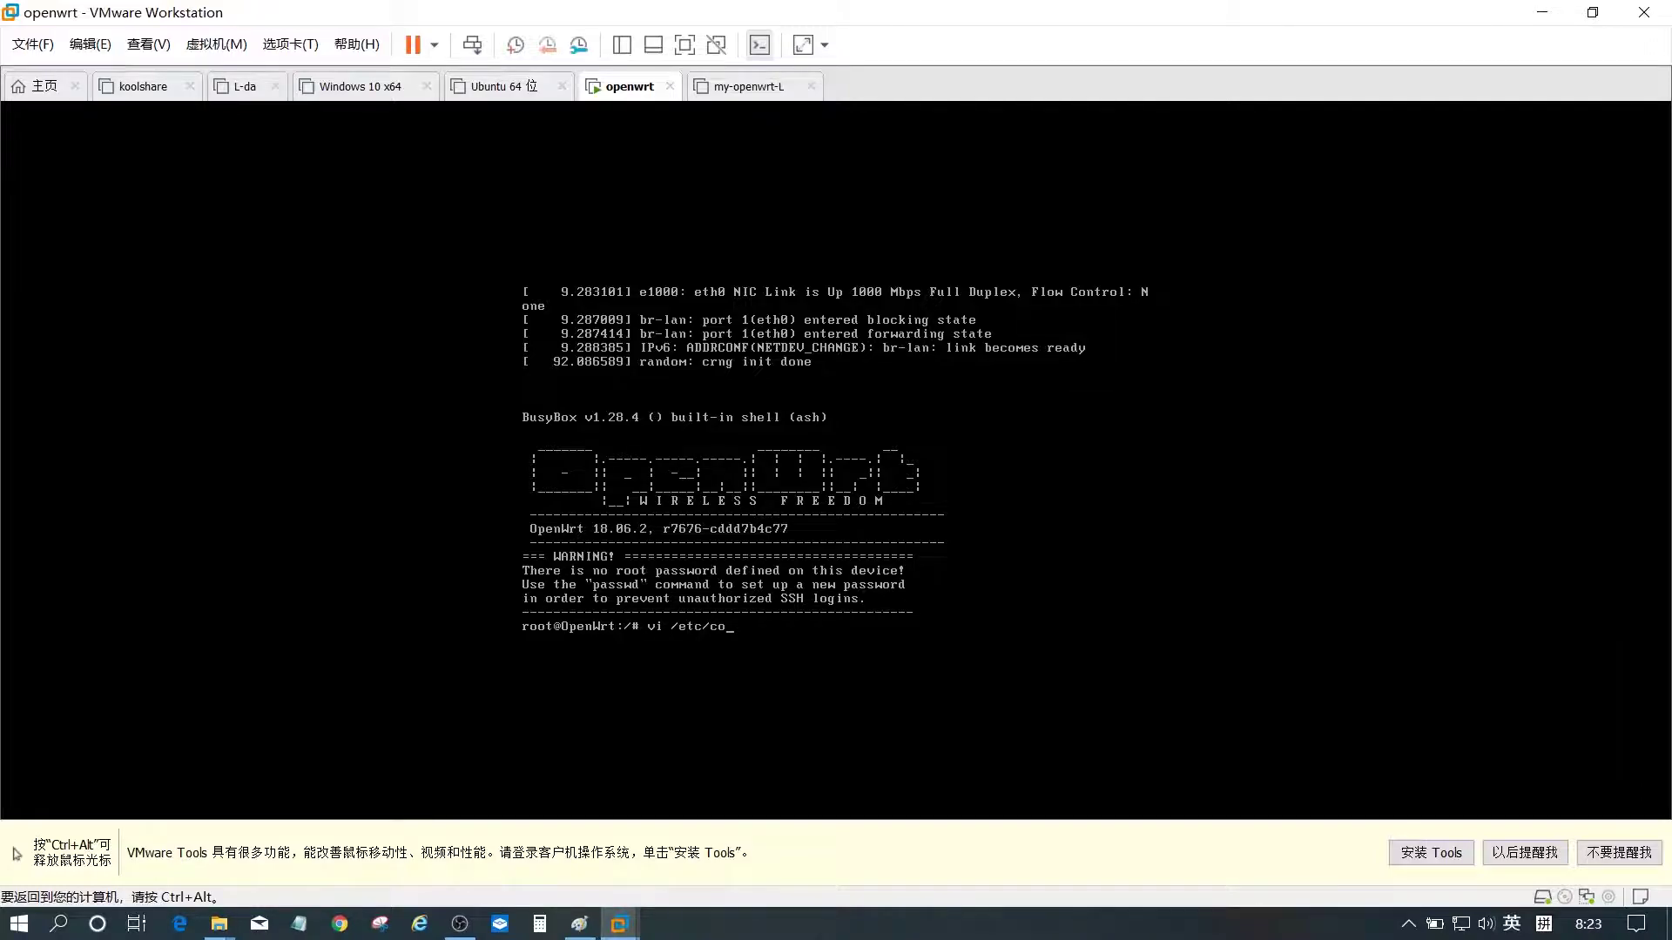
key("Return")
key("Down")
key("Down")
key("Down")
key("Down")
key("Down")
key("Down")
key("Down")
key("Down")
key("Down")
key("Down")
key("Down")
key("Down")
key("Down")
key("Down")
key("Down")
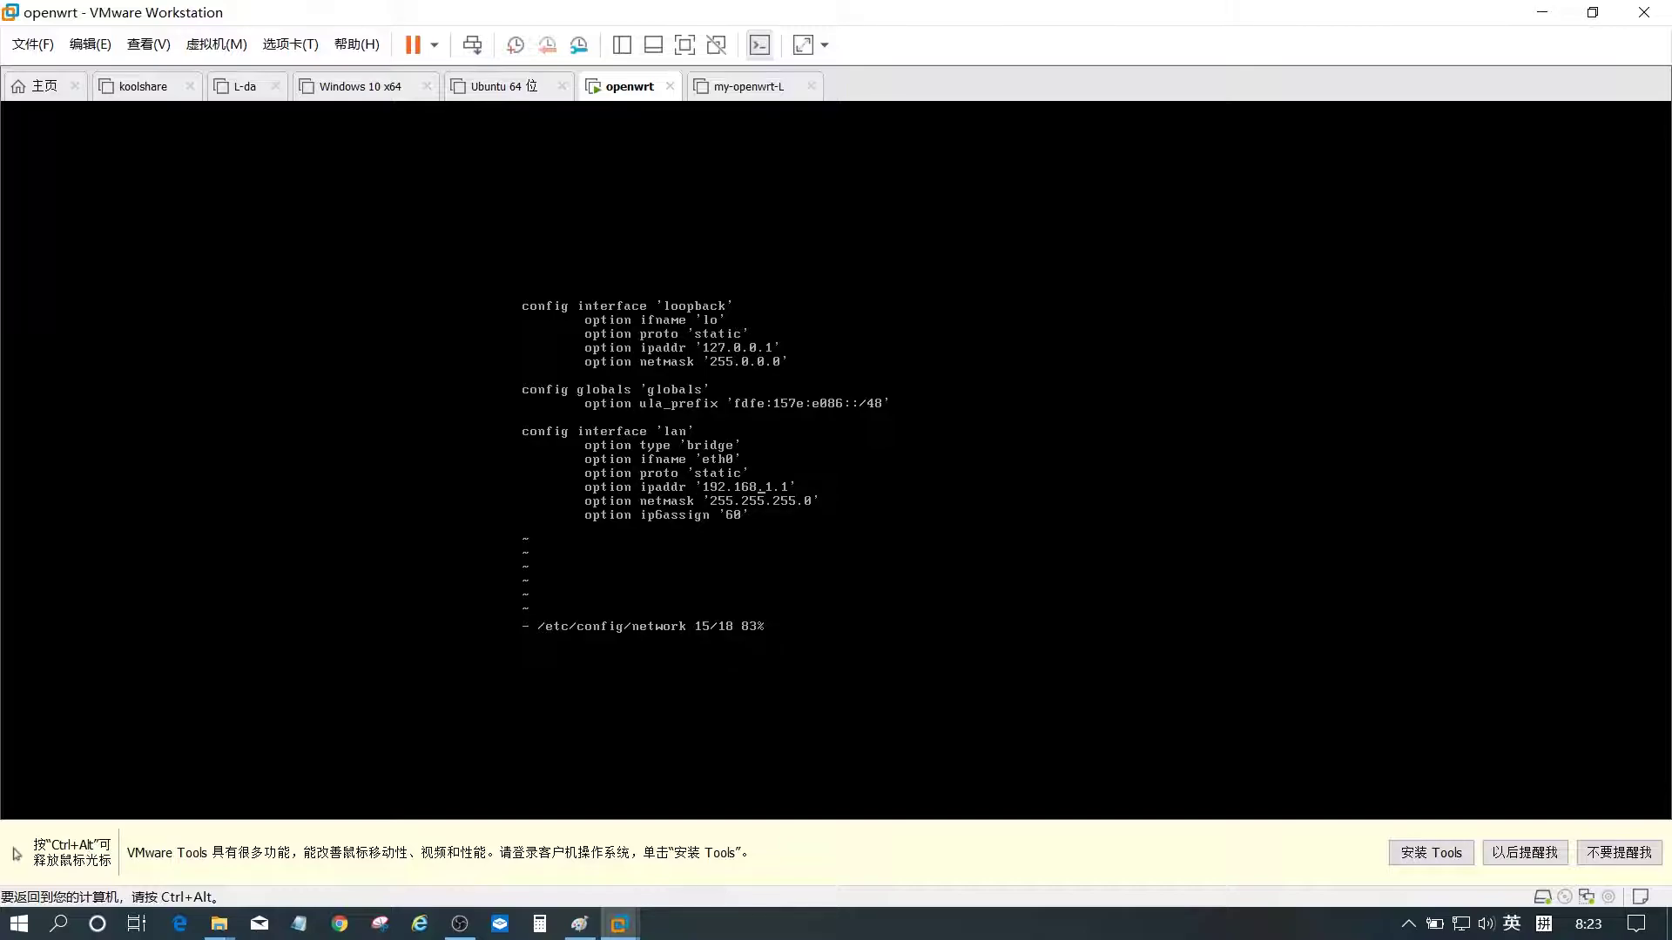
key("Right")
type("xi")
type("4")
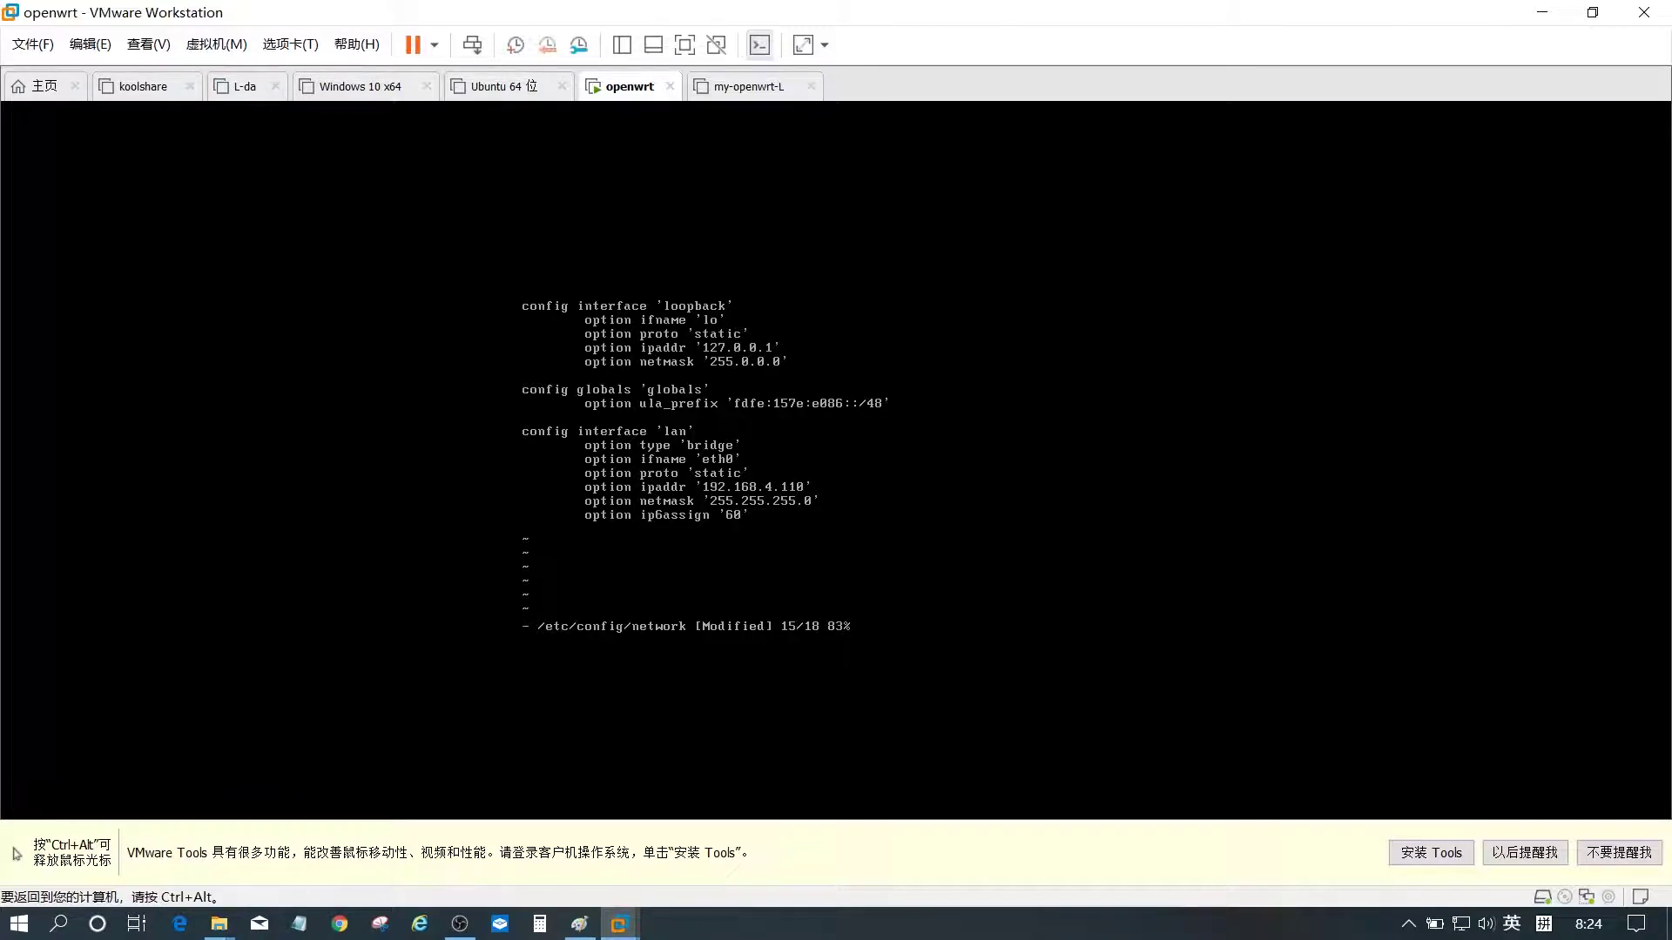
- Add gateway and dns lines of 192.168.4.1, then save the file with :wq
key("o")
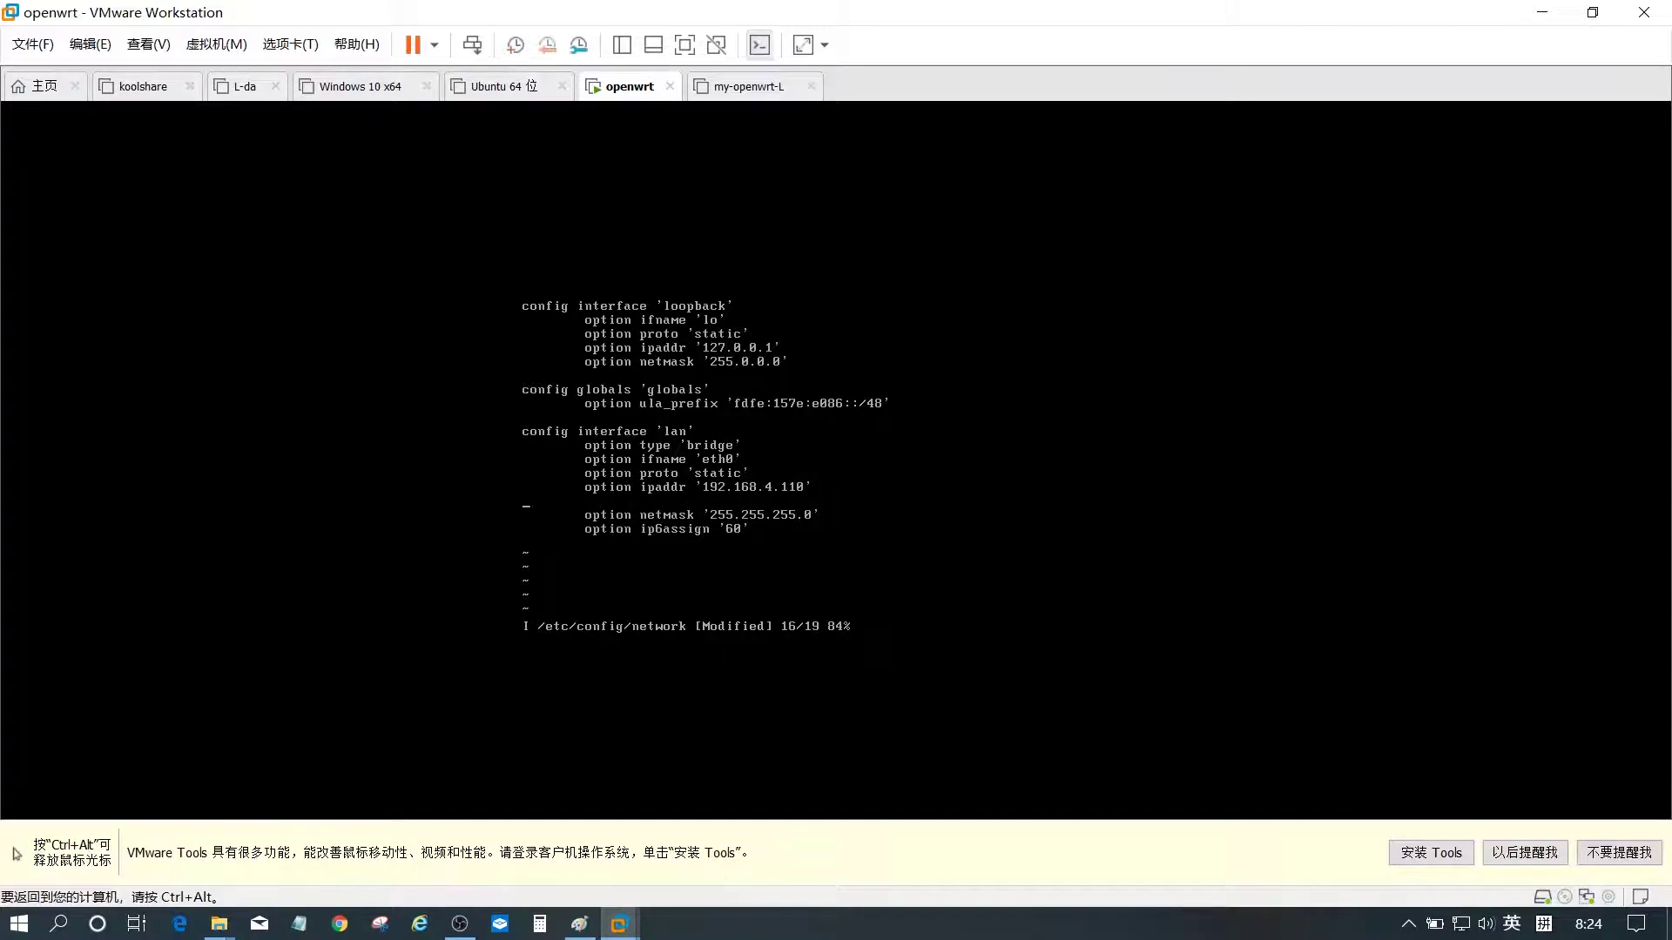
type("dd")
key("d")
key("d")
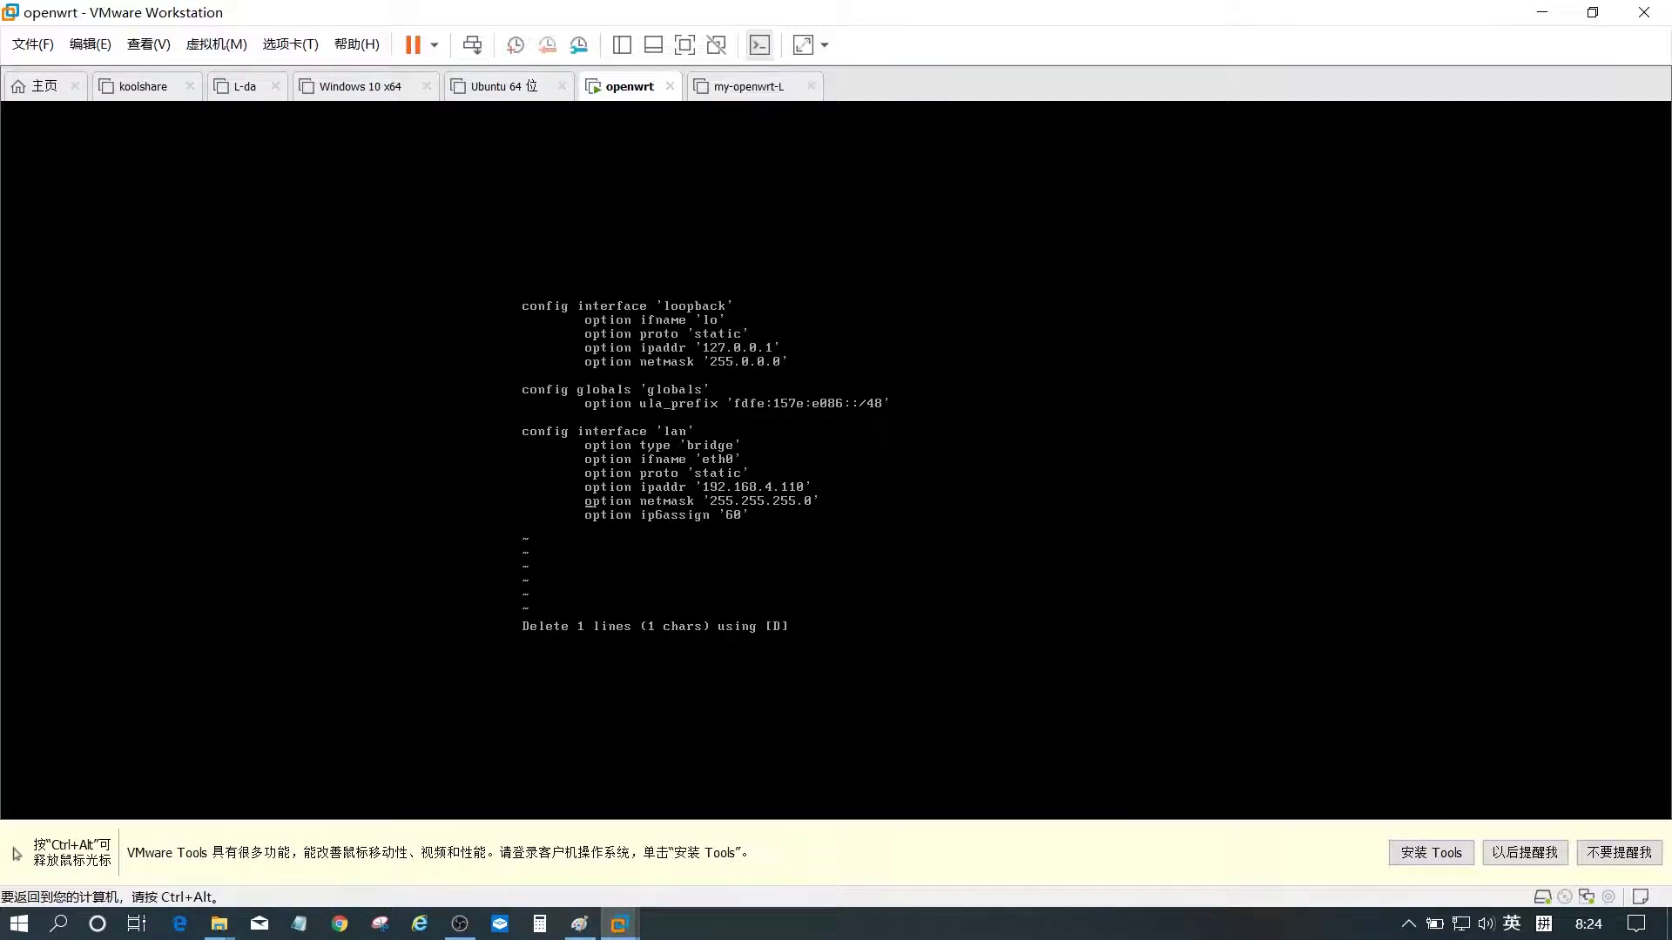
key("o")
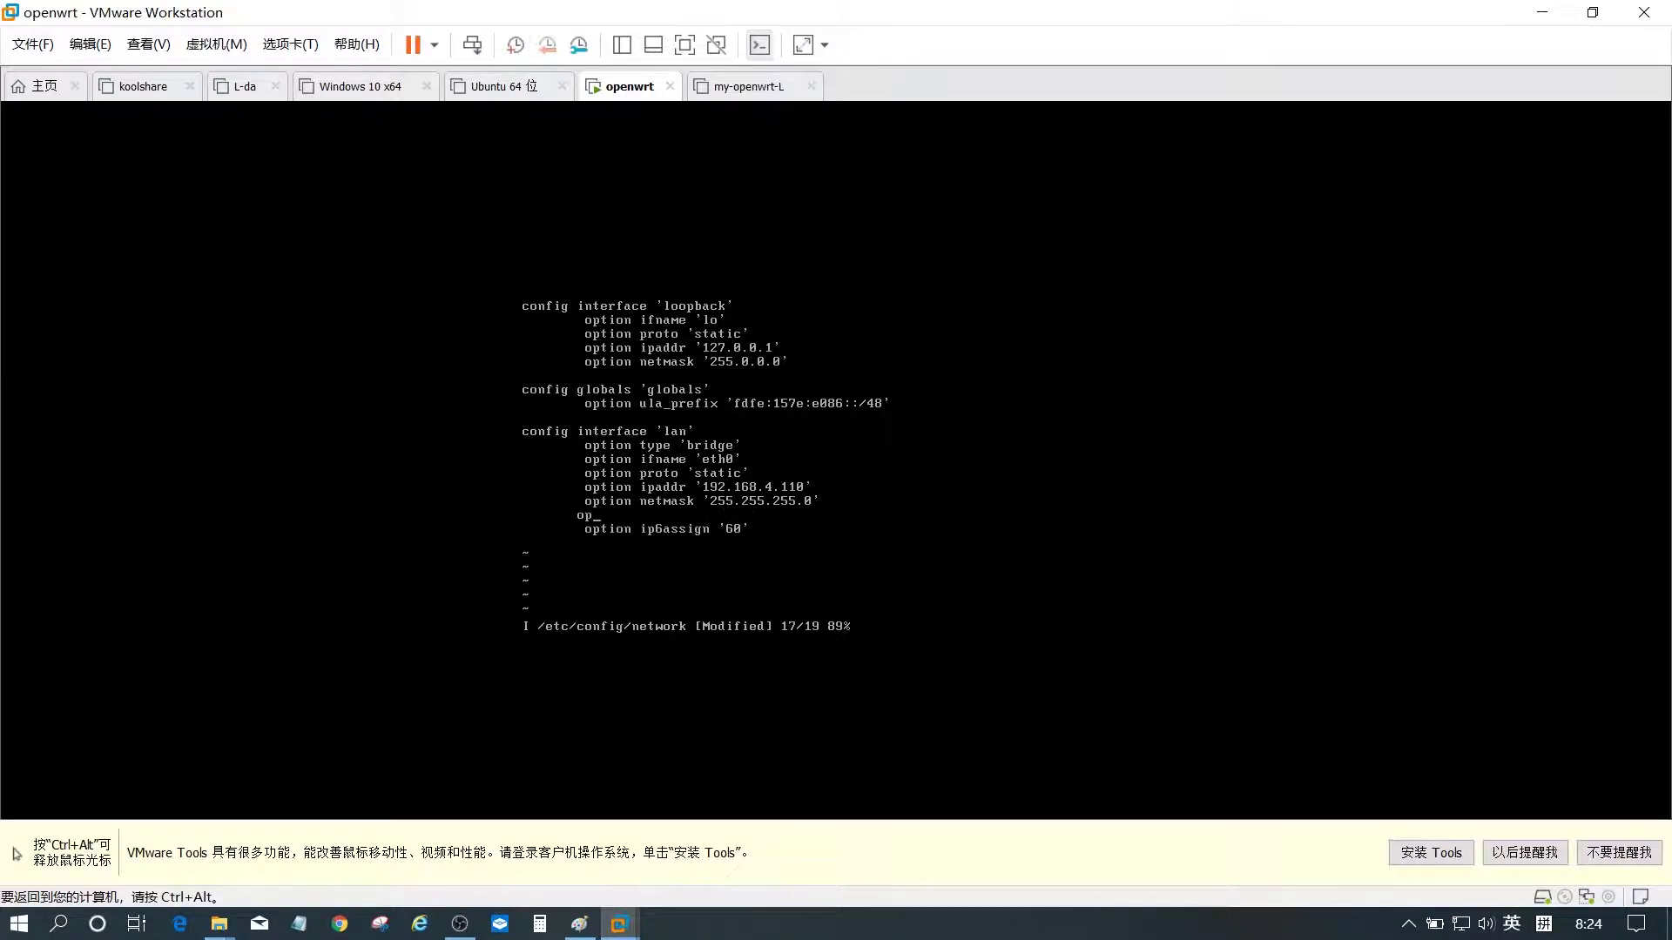
type("op")
type("tion gateway '192.168.")
type("4.")
type("o")
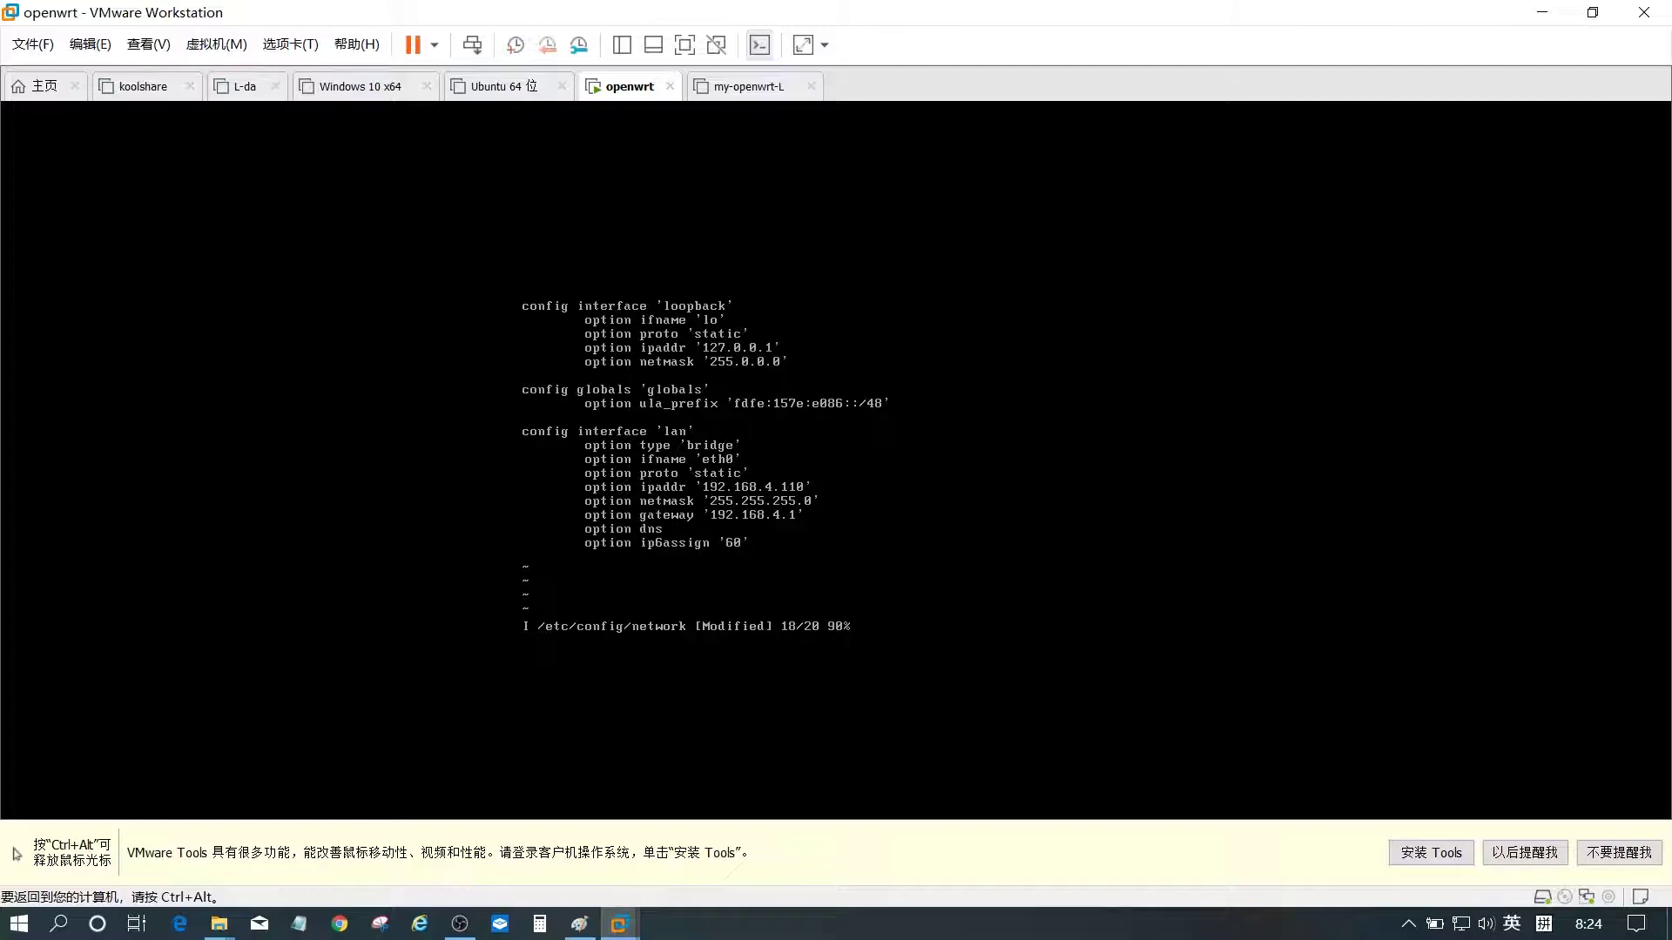
type("92.")
type(":wq")
key("Return")
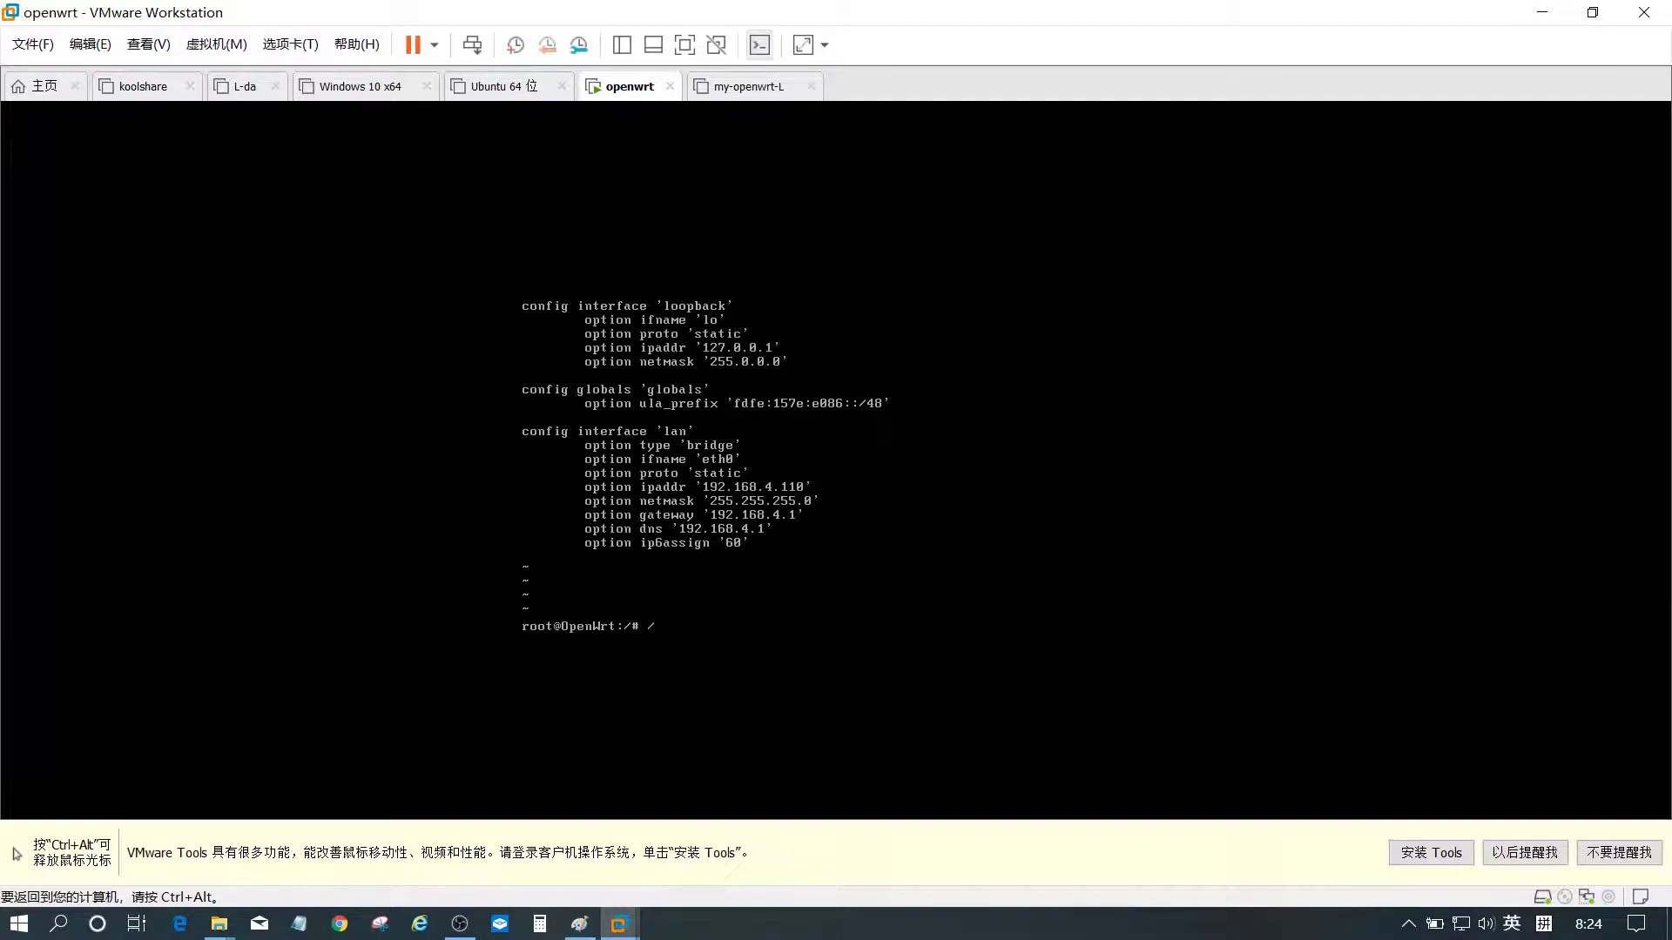
- Run /etc/init.d/network restart and release the VM console
type("/etc/init.d/network restart")
key("Return")
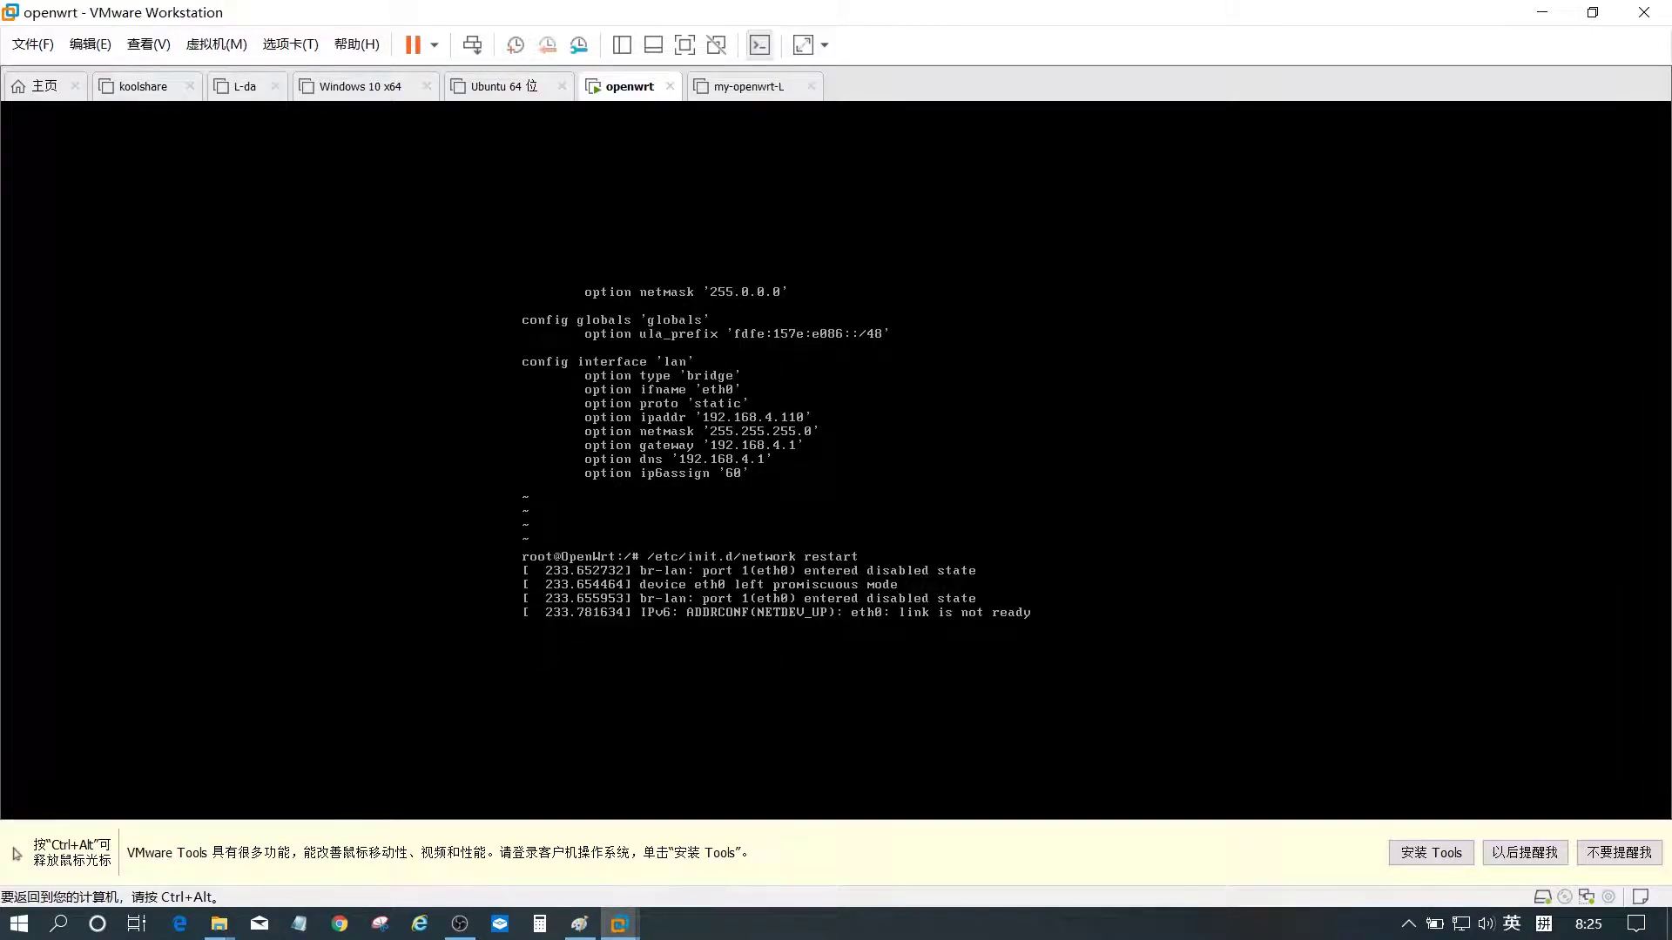
key("ctrl+alt")
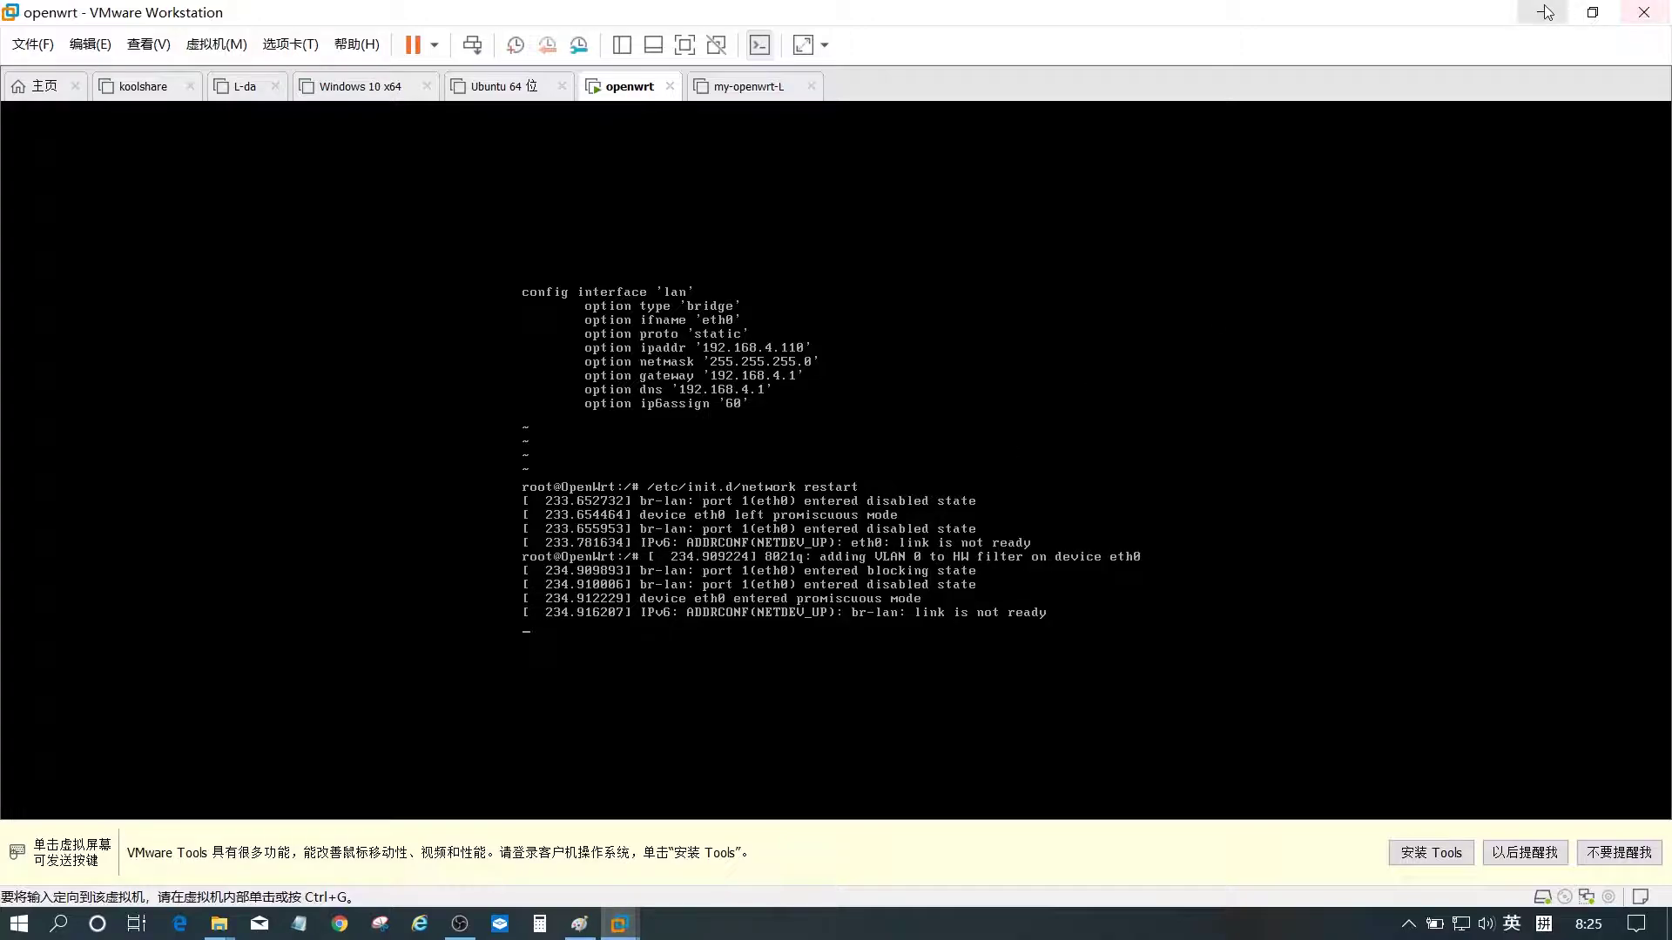
left_click(1546, 12)
- Load 192.168.4.110 in Chrome, log in to LuCI, and review the Status page's No password set! warning
left_click(340, 923)
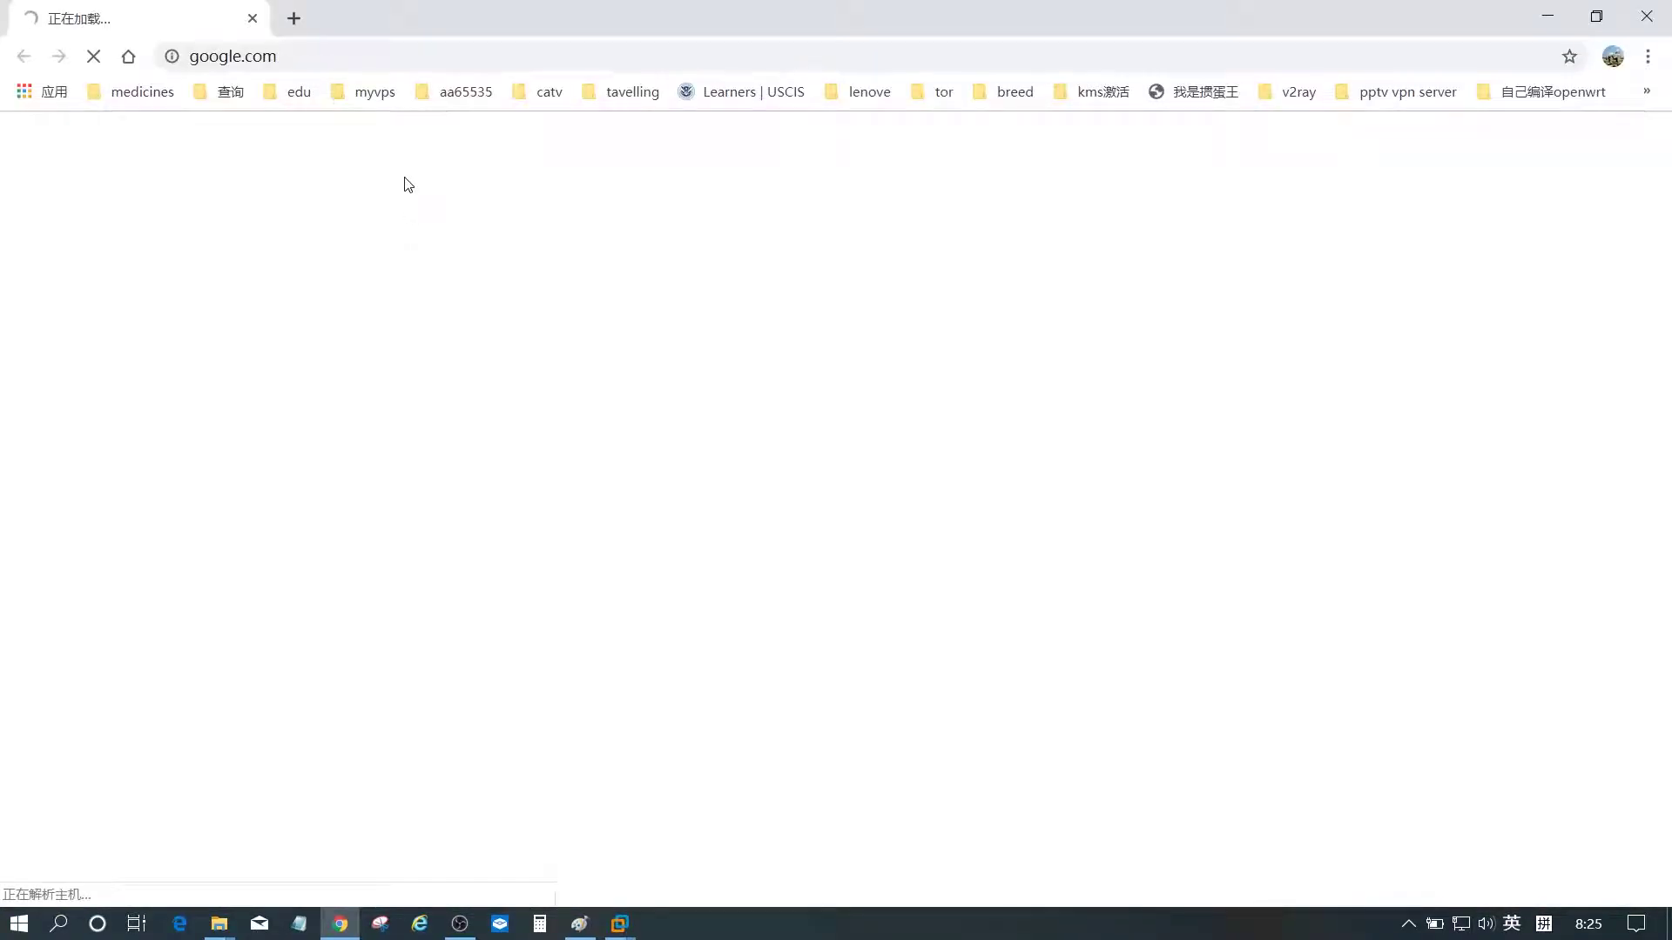
left_click(387, 49)
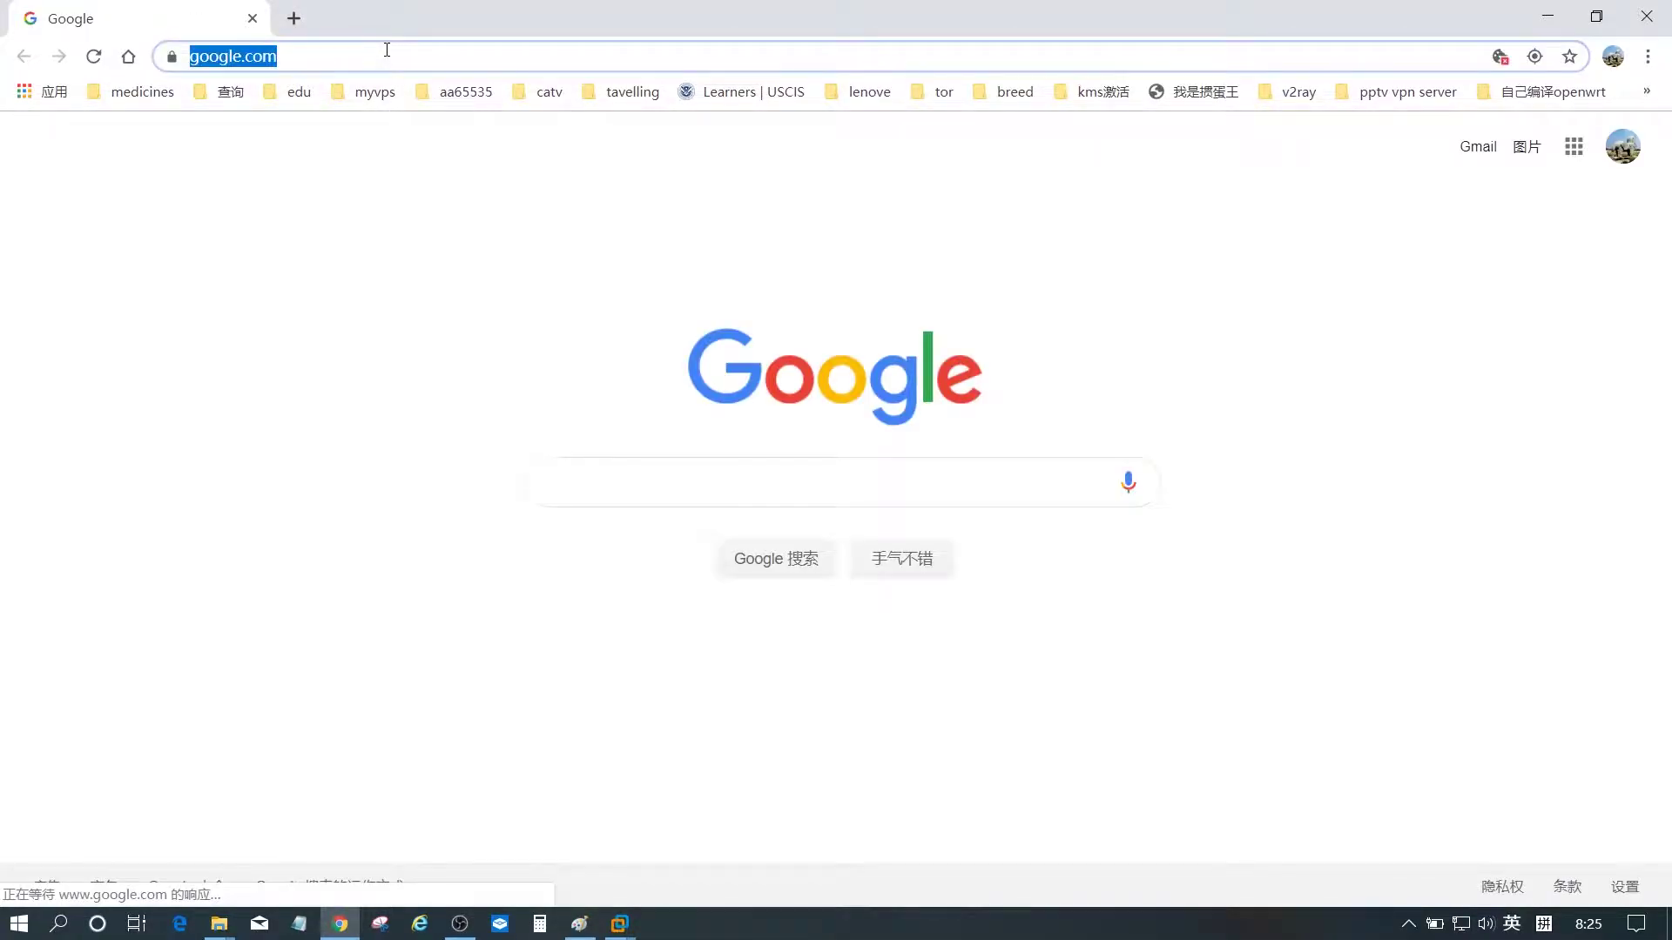
type("192.168.4.110")
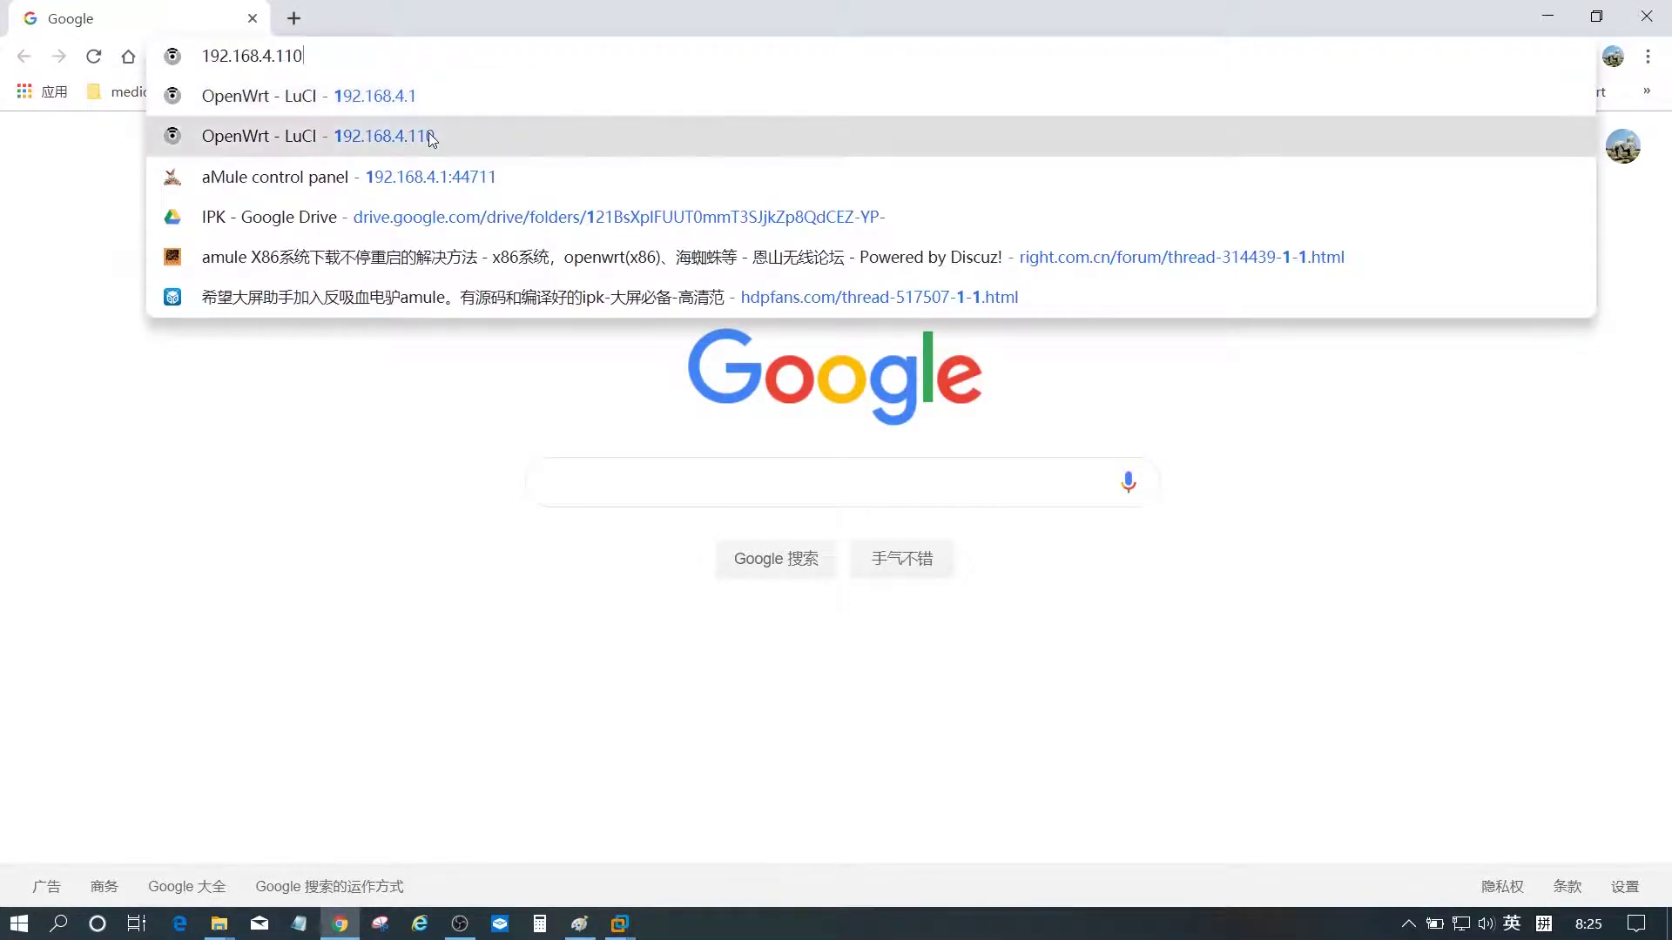
left_click(430, 135)
left_click(1202, 517)
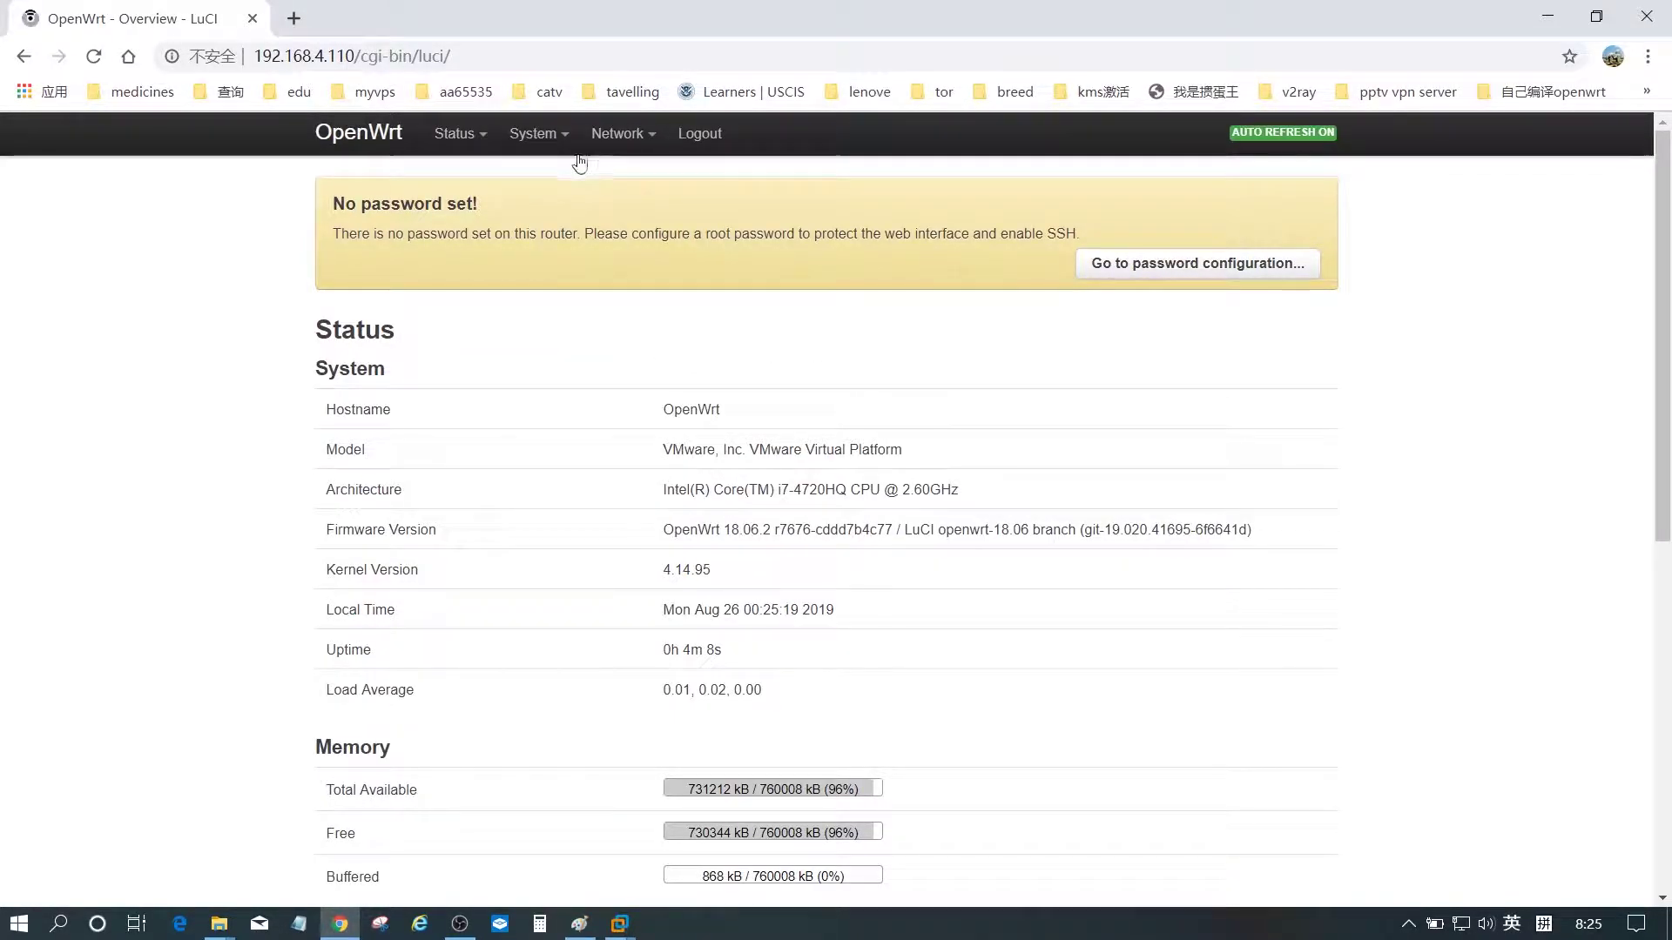
mouse_move(620, 136)
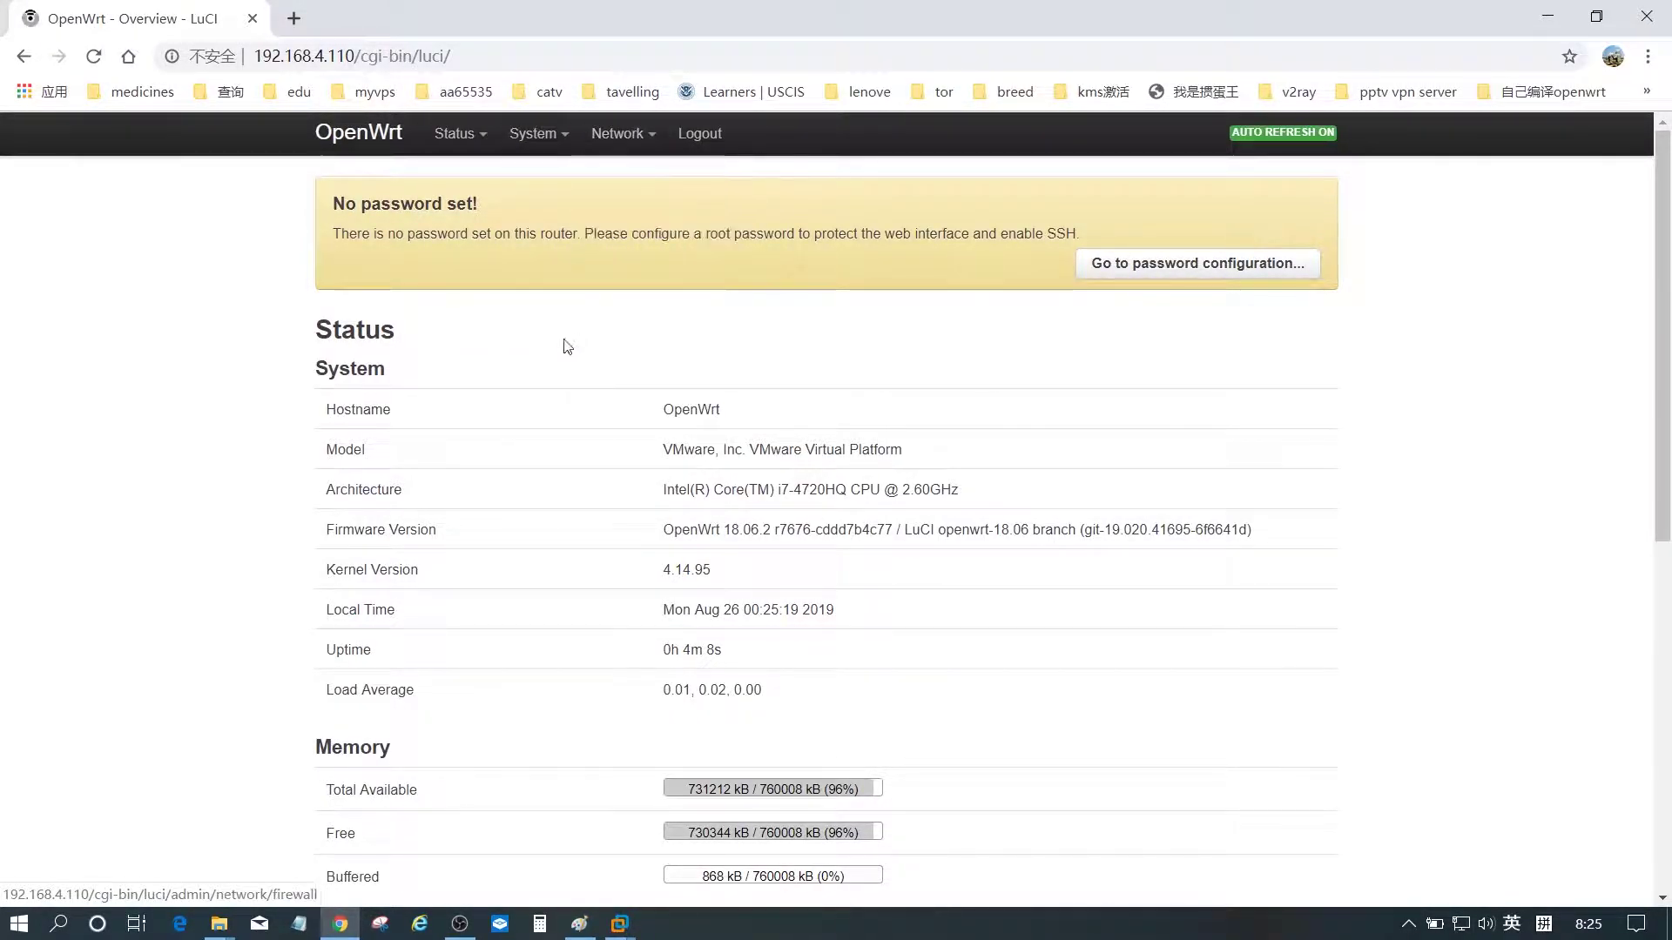
right_click(177, 295)
left_click_drag(331, 203, 498, 211)
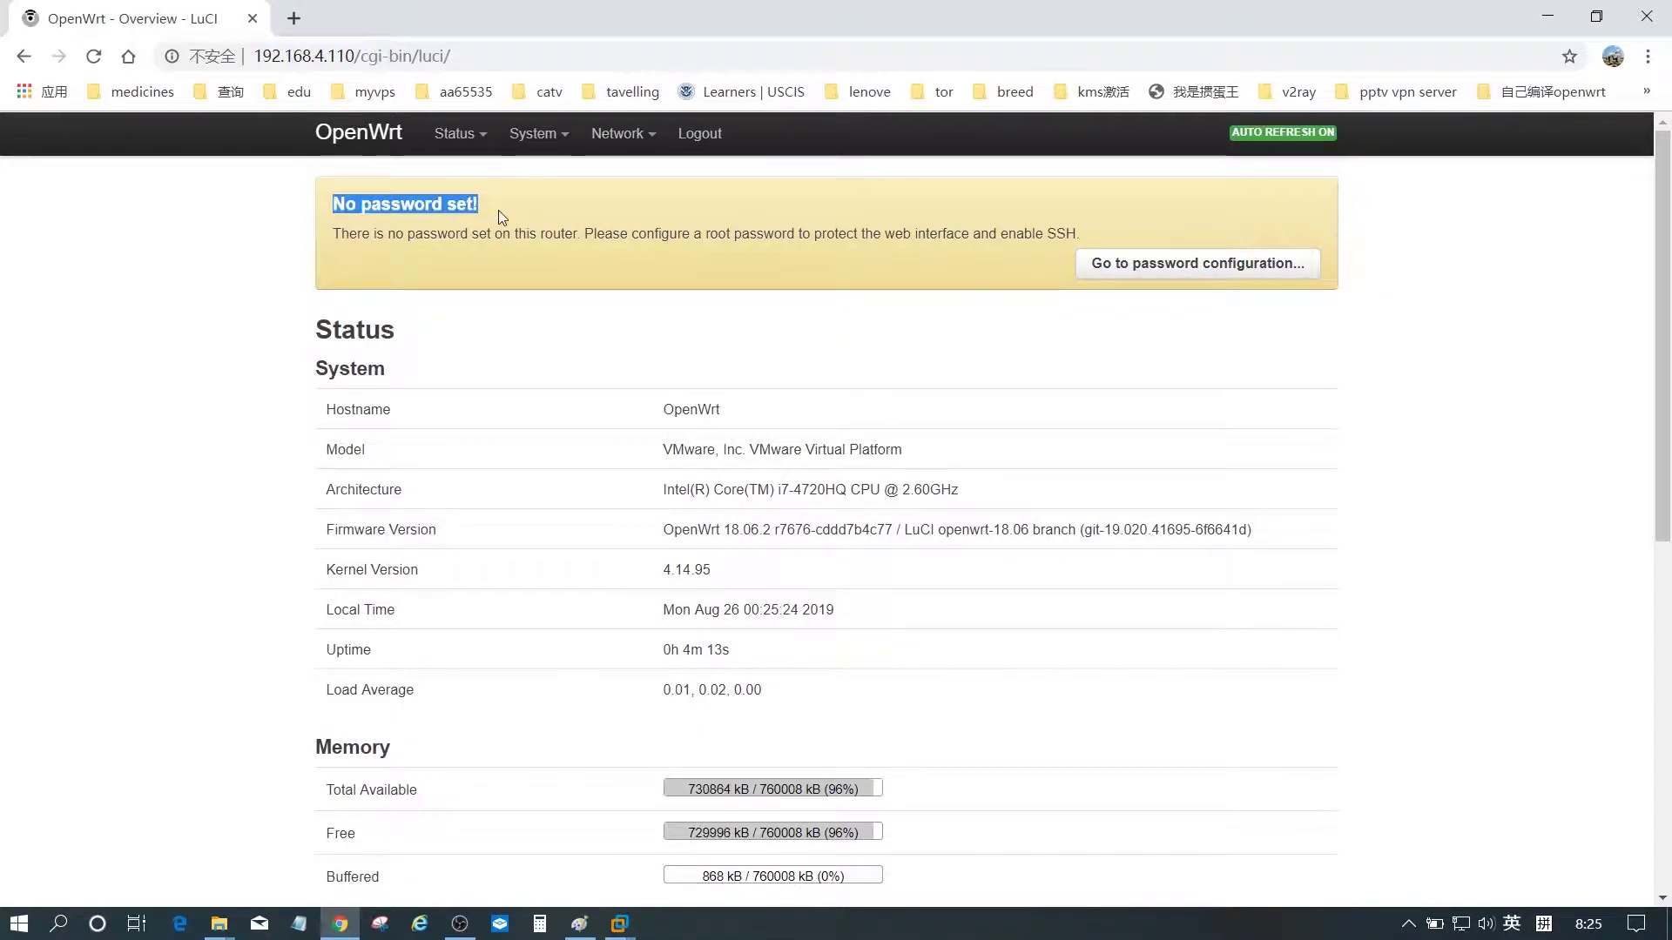
left_click(339, 252)
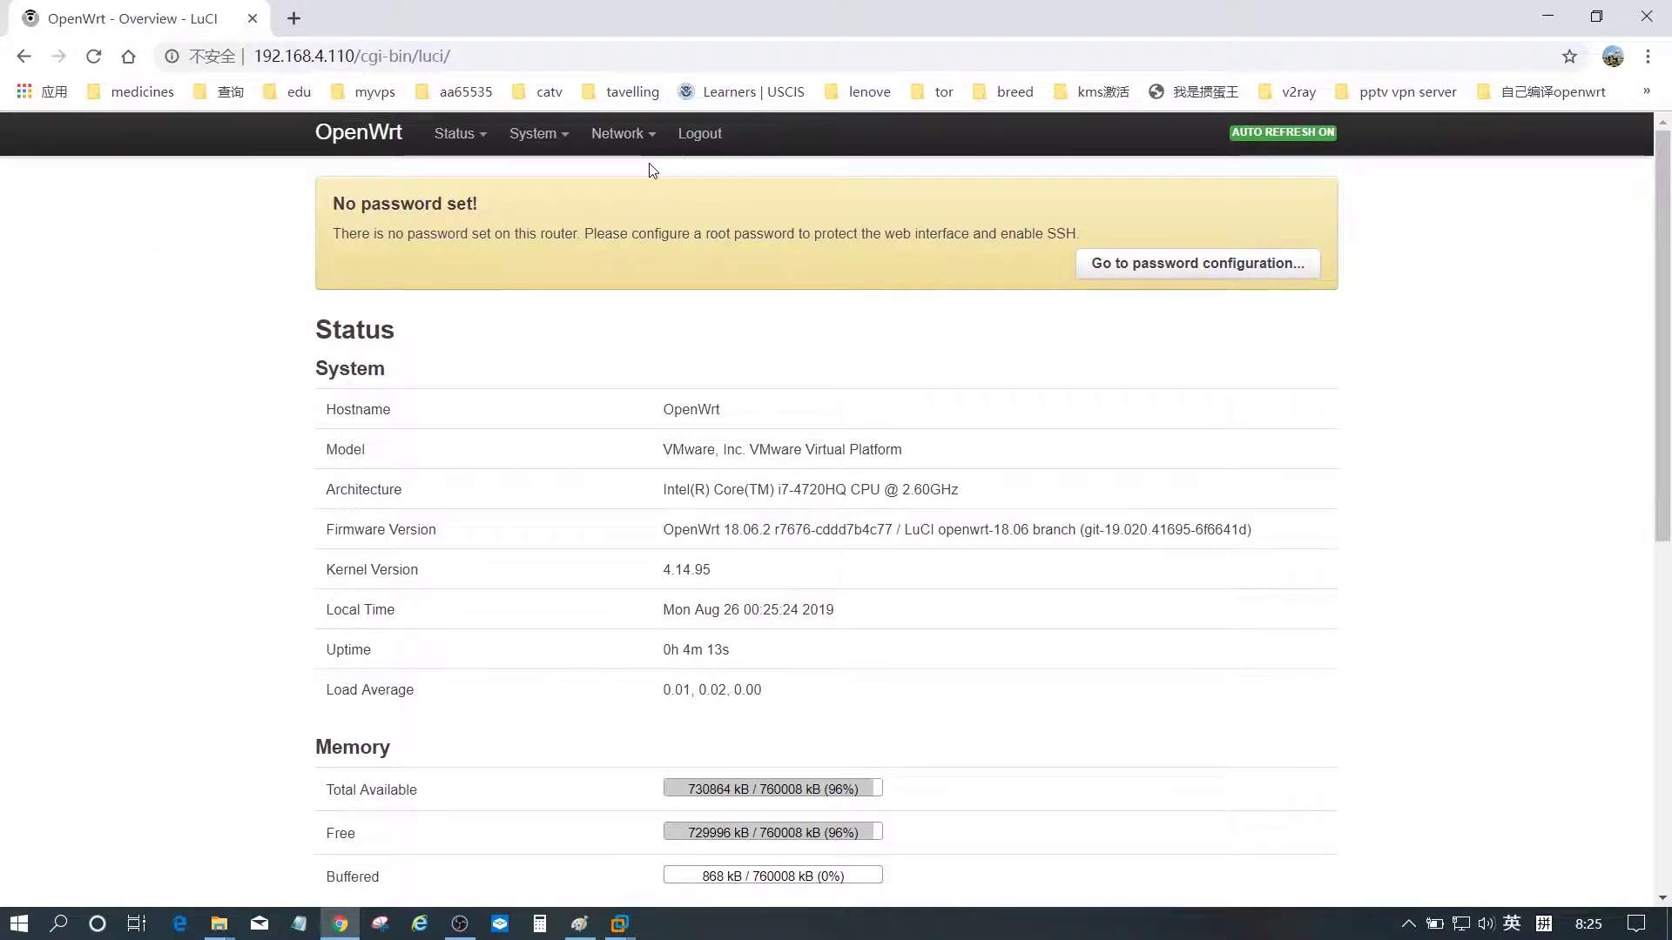
- Open PuTTY's saved 192.168.4.110 session, trust the host key, and log in as root
left_click(1547, 10)
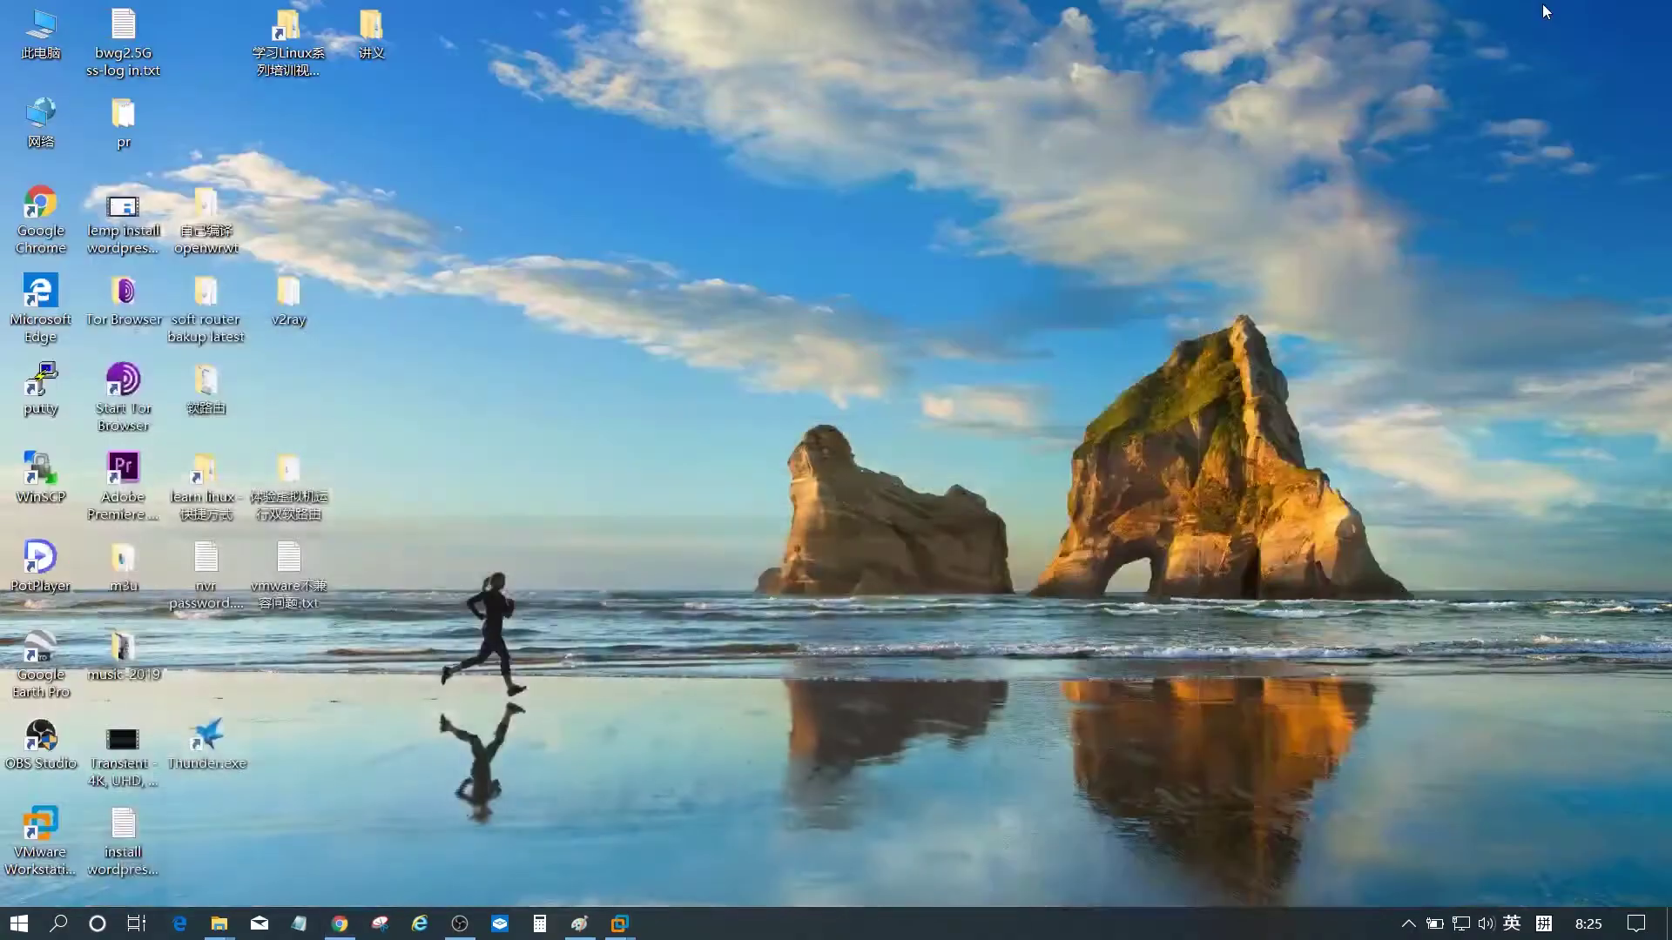
double_click(40, 383)
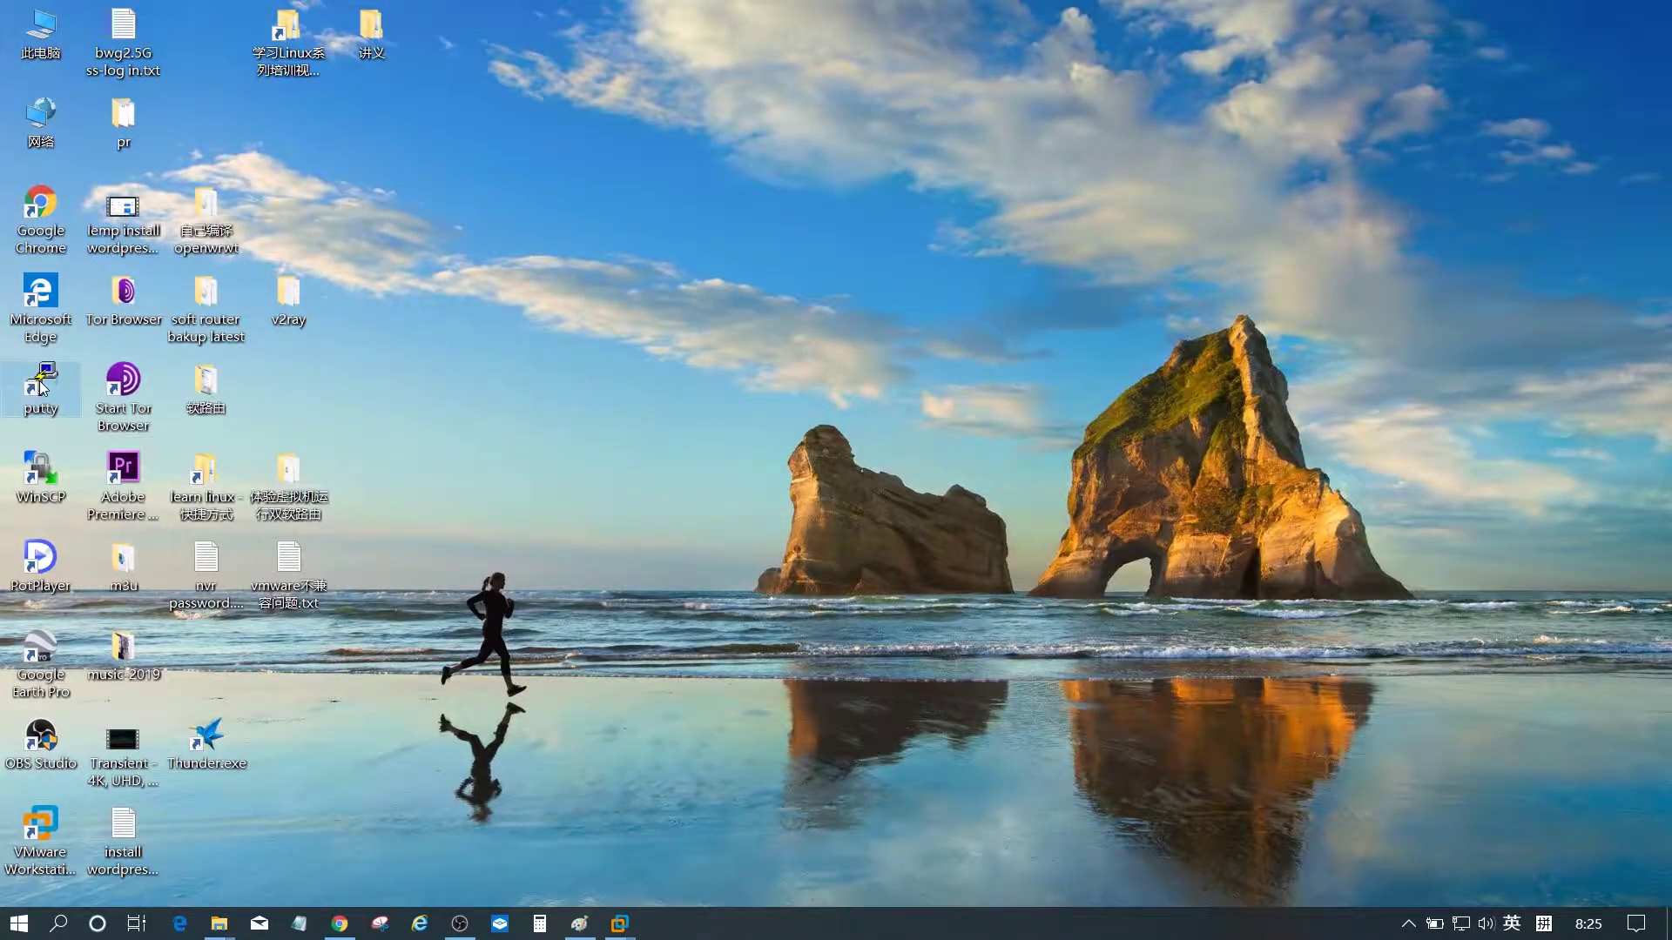
double_click(834, 503)
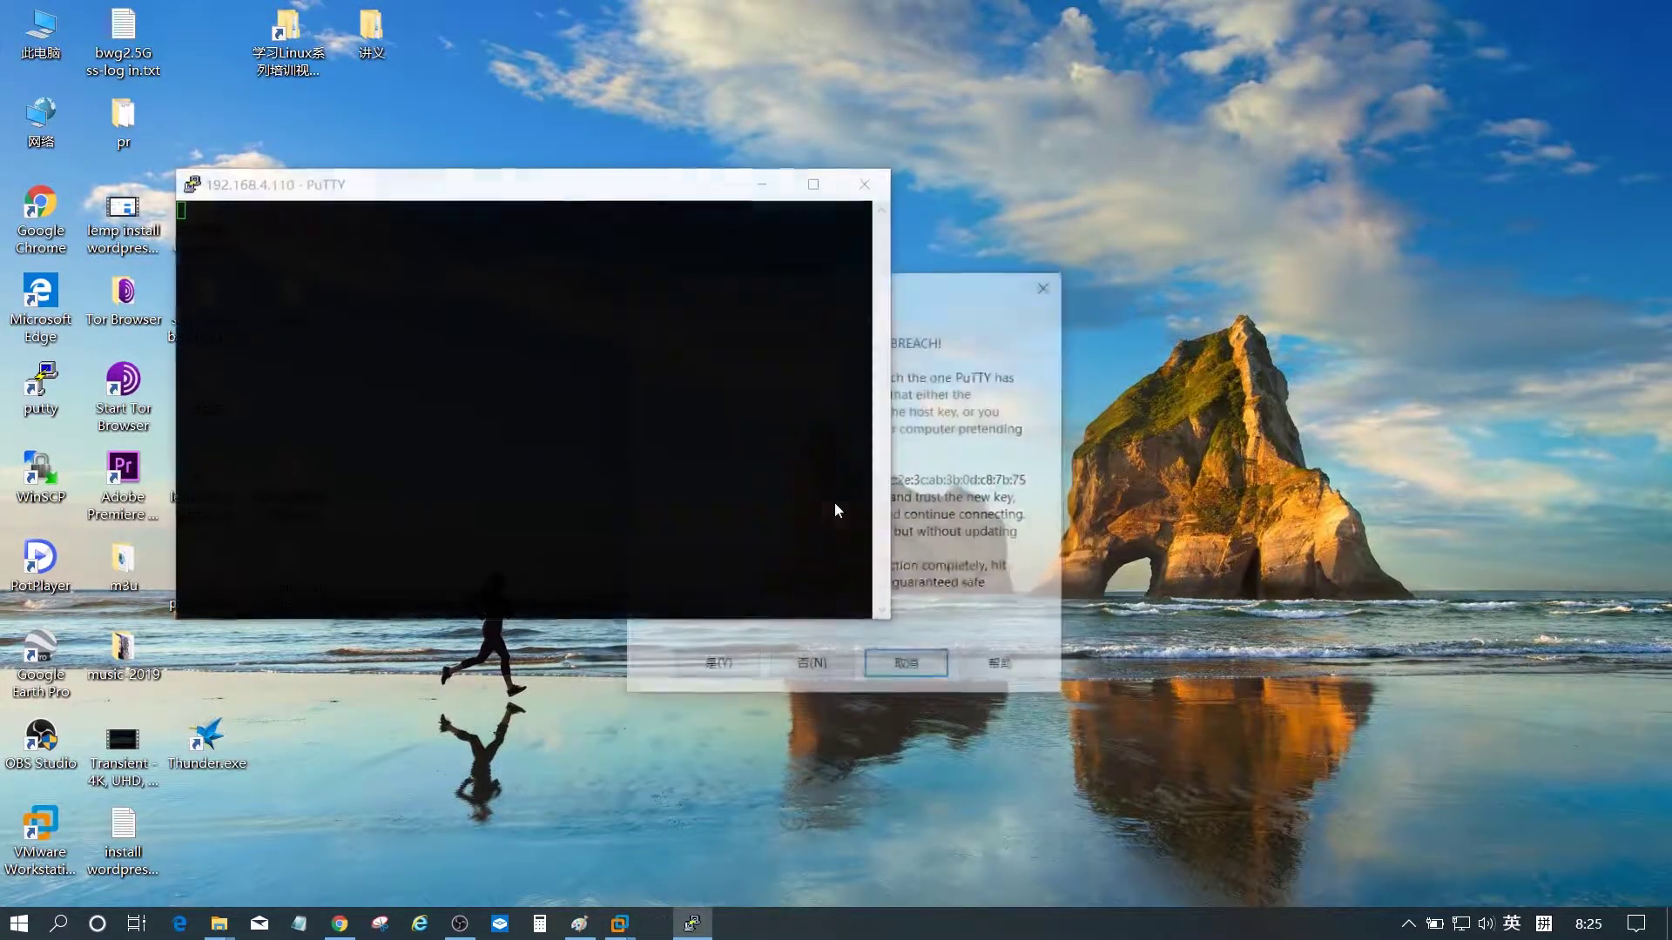
left_click(714, 667)
left_click_drag(684, 188, 883, 348)
type("root")
key("Return")
- Run opkg update to refresh package lists, then close the duplicate pptp vpn window
type("opkg updat")
key("Return")
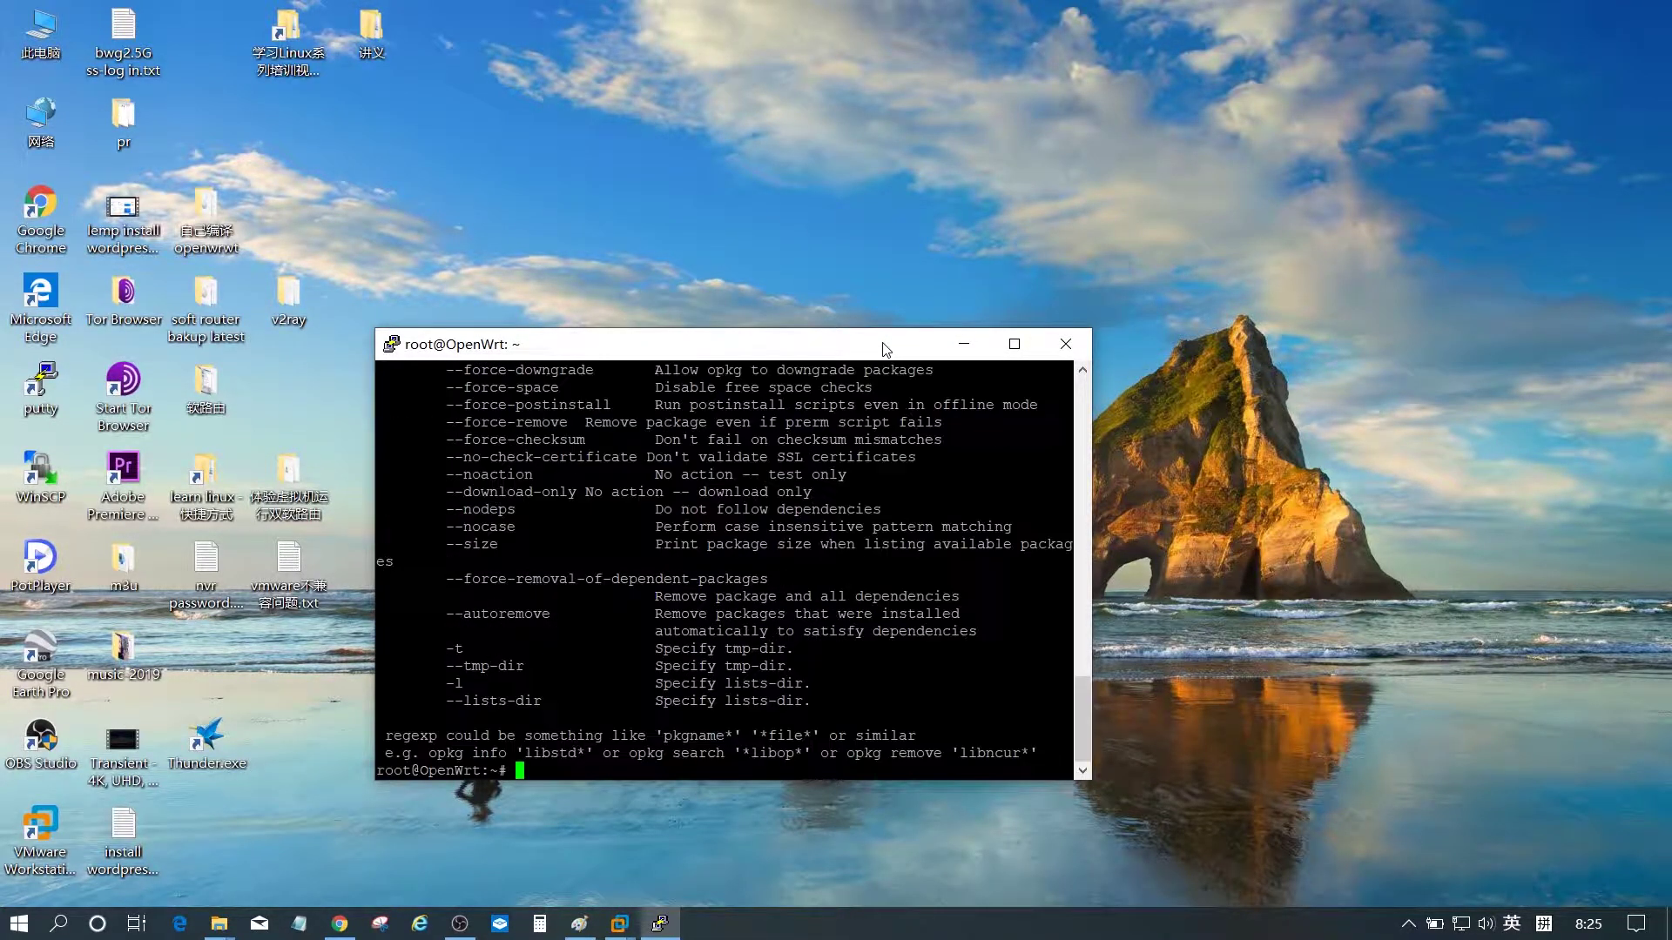
key("Up")
key("BackSpace")
key("BackSpace")
key("BackSpace")
type("date")
key("Return")
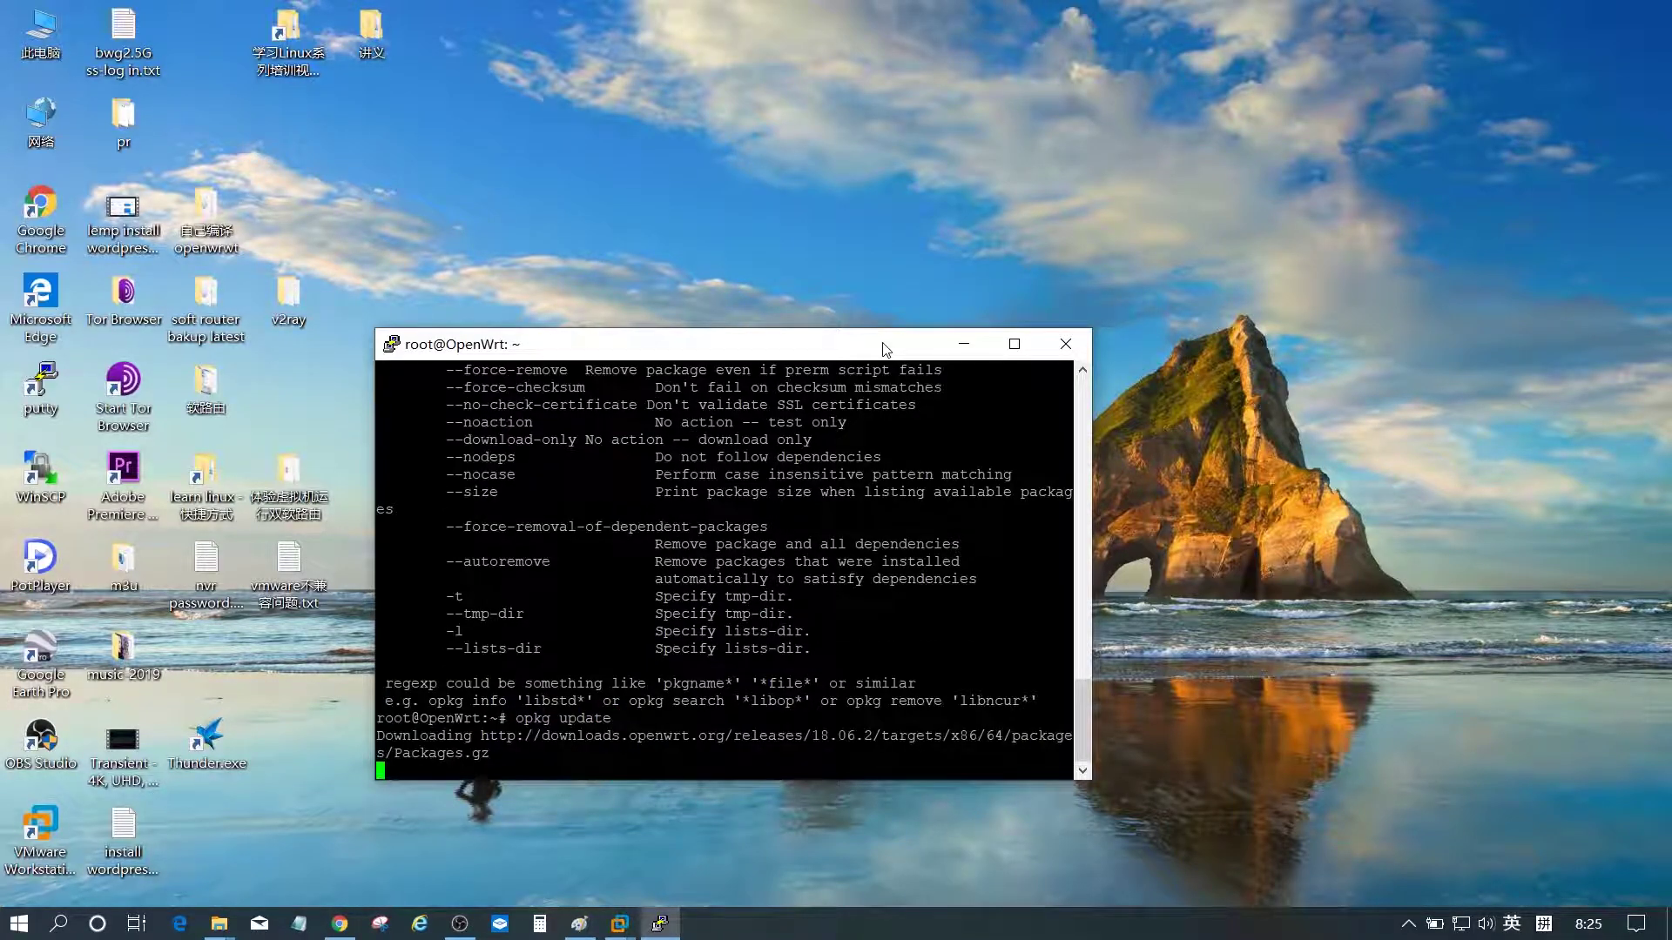
left_click_drag(899, 344, 1020, 71)
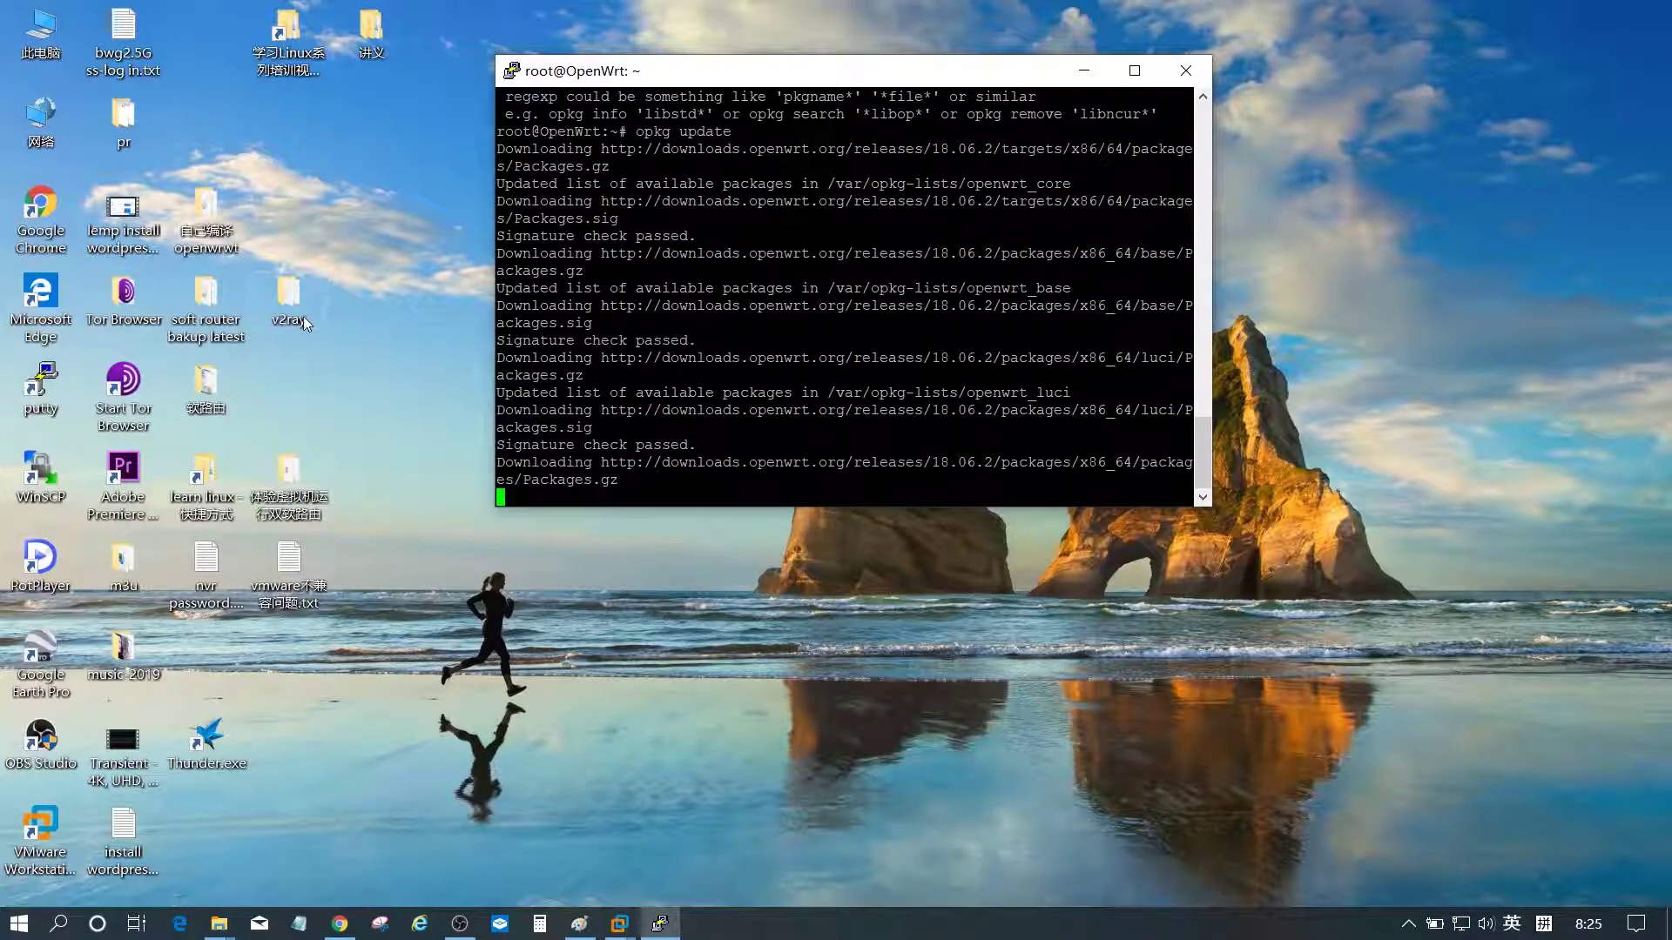
left_click(219, 928)
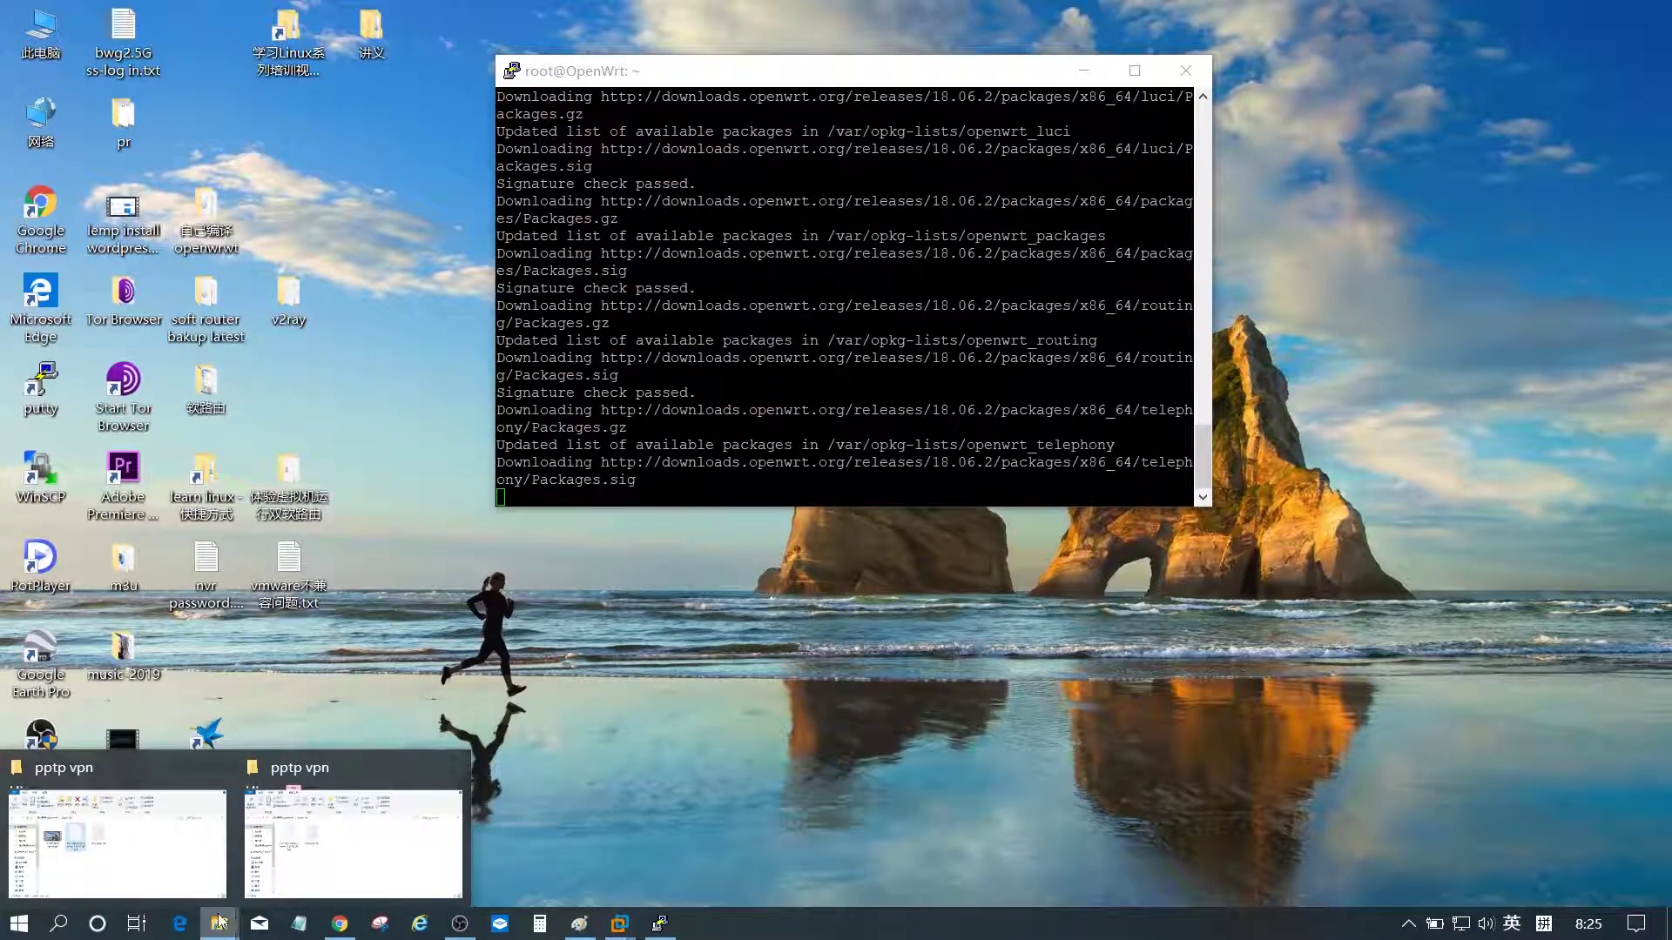
left_click(216, 767)
- Select luci-app-pptp-server_1.0-13_all.ipk in the pptp vpn folder, then bring the Paint notes back
left_click(235, 810)
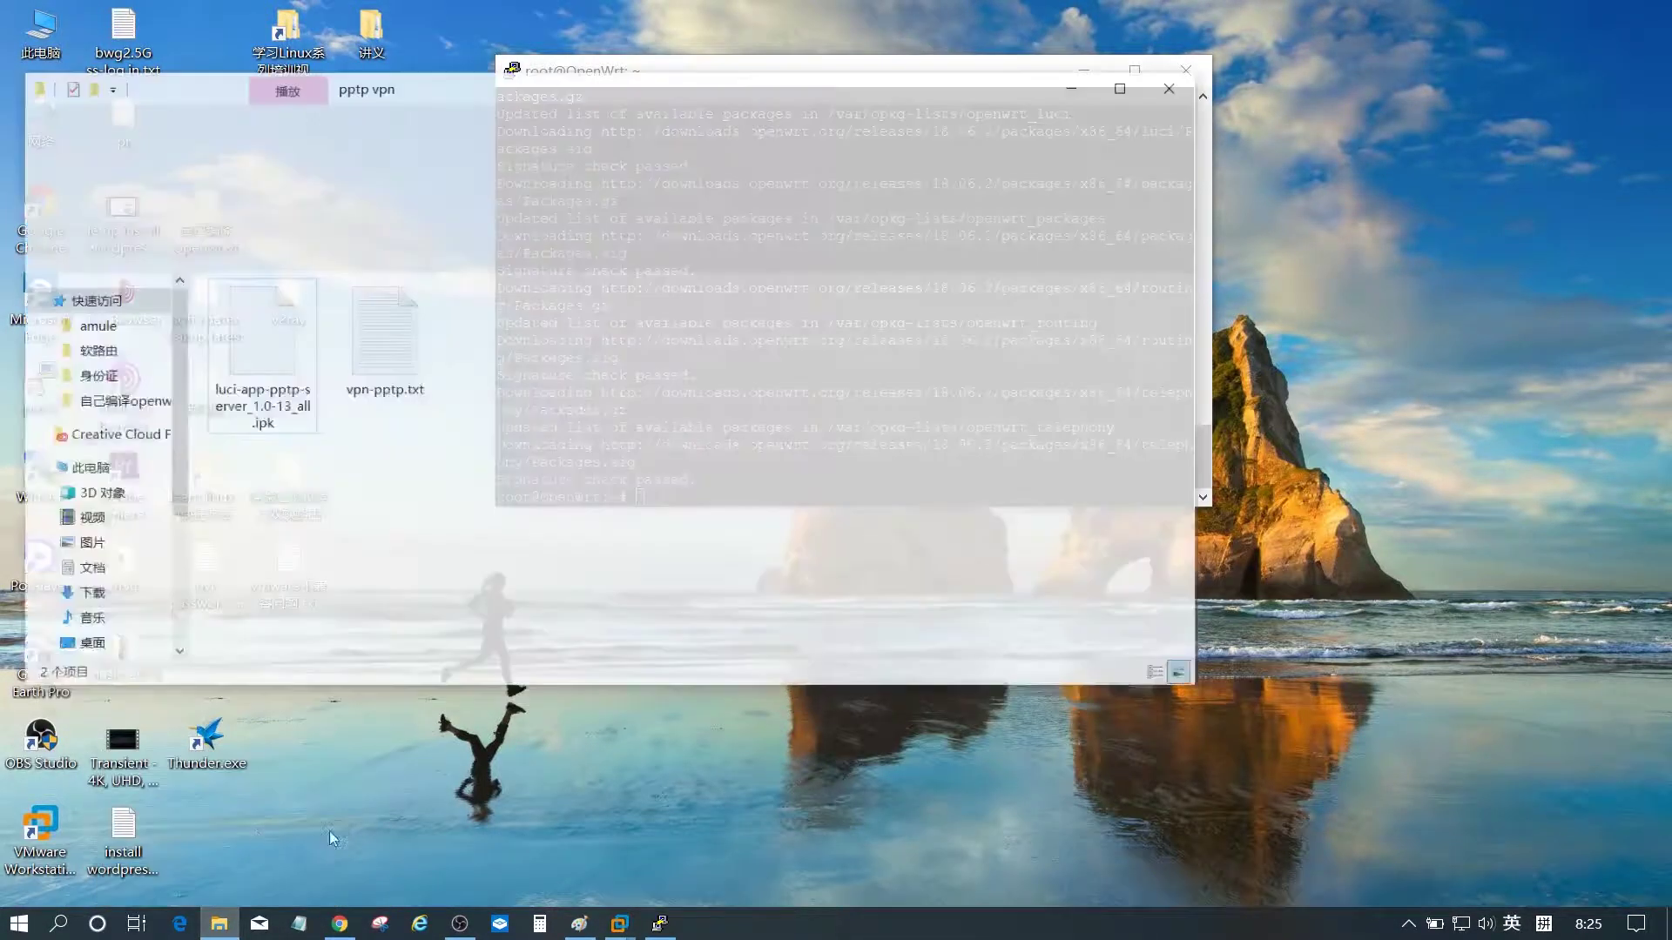
left_click_drag(627, 53, 1035, 226)
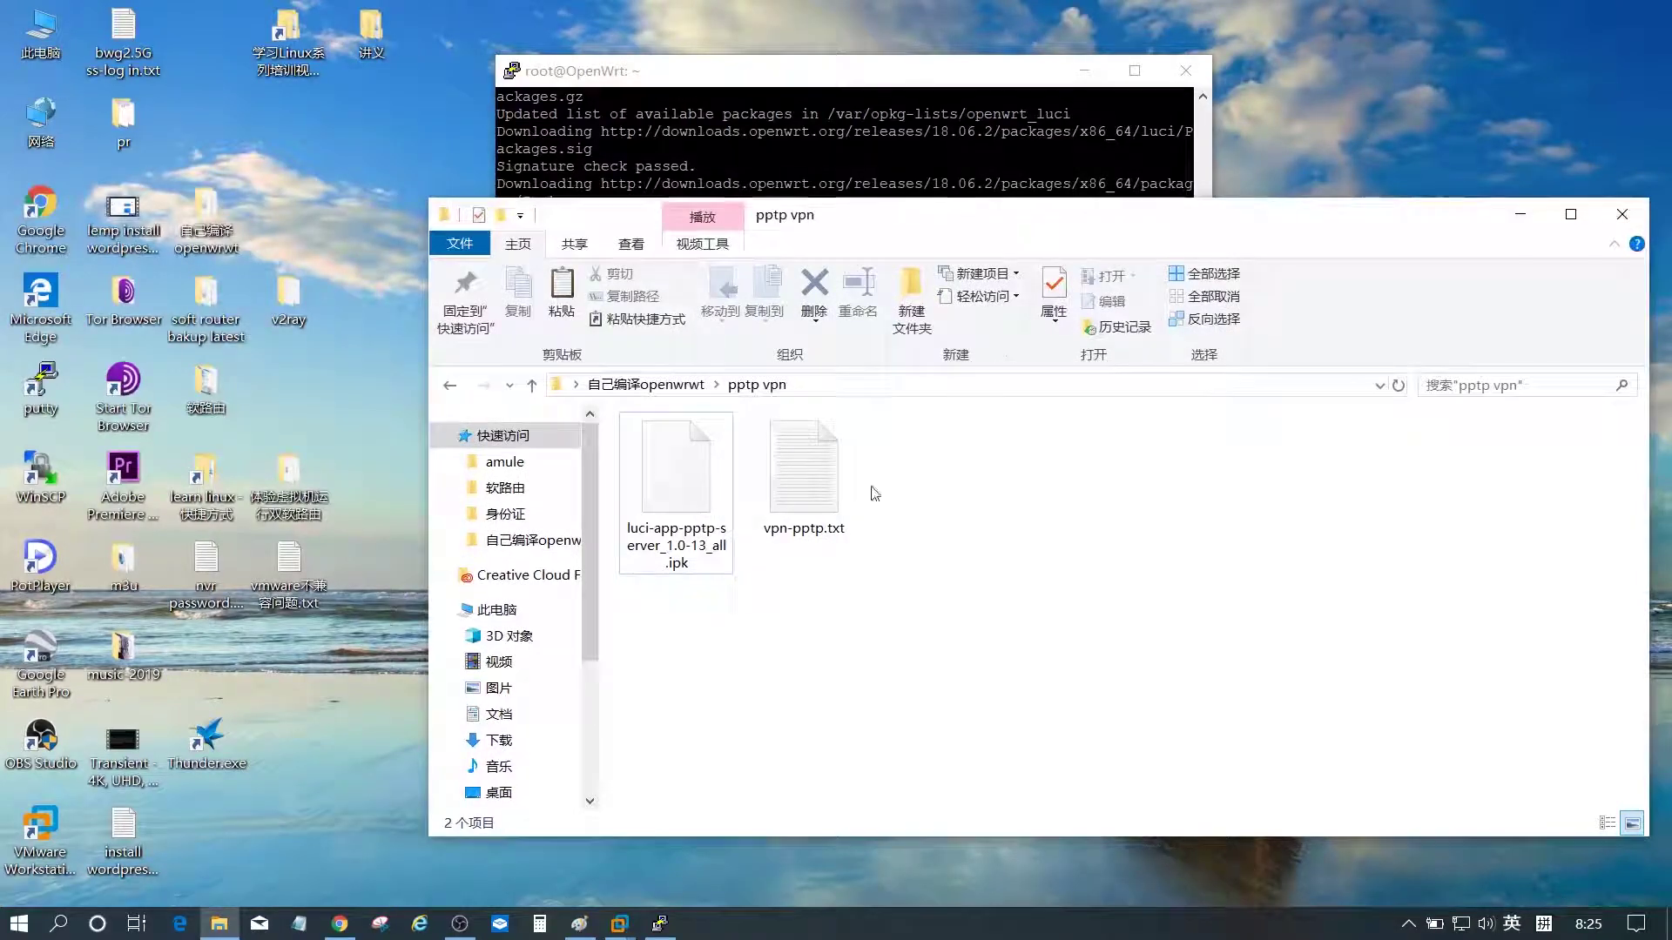
left_click(715, 566)
mouse_move(662, 554)
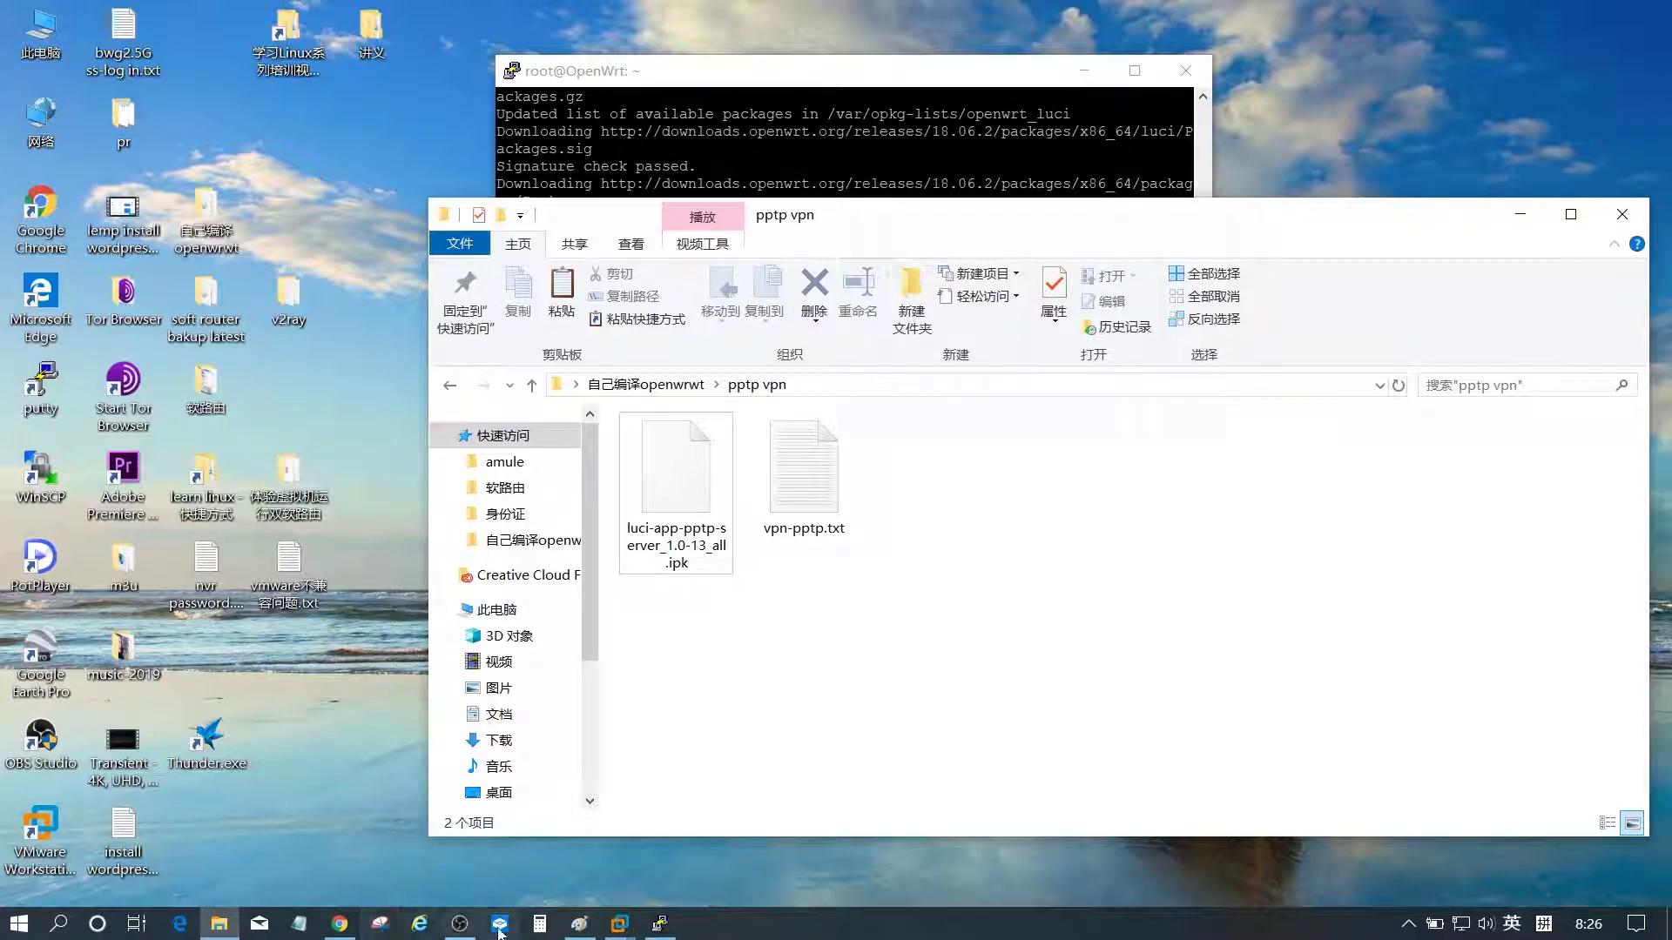
left_click(582, 925)
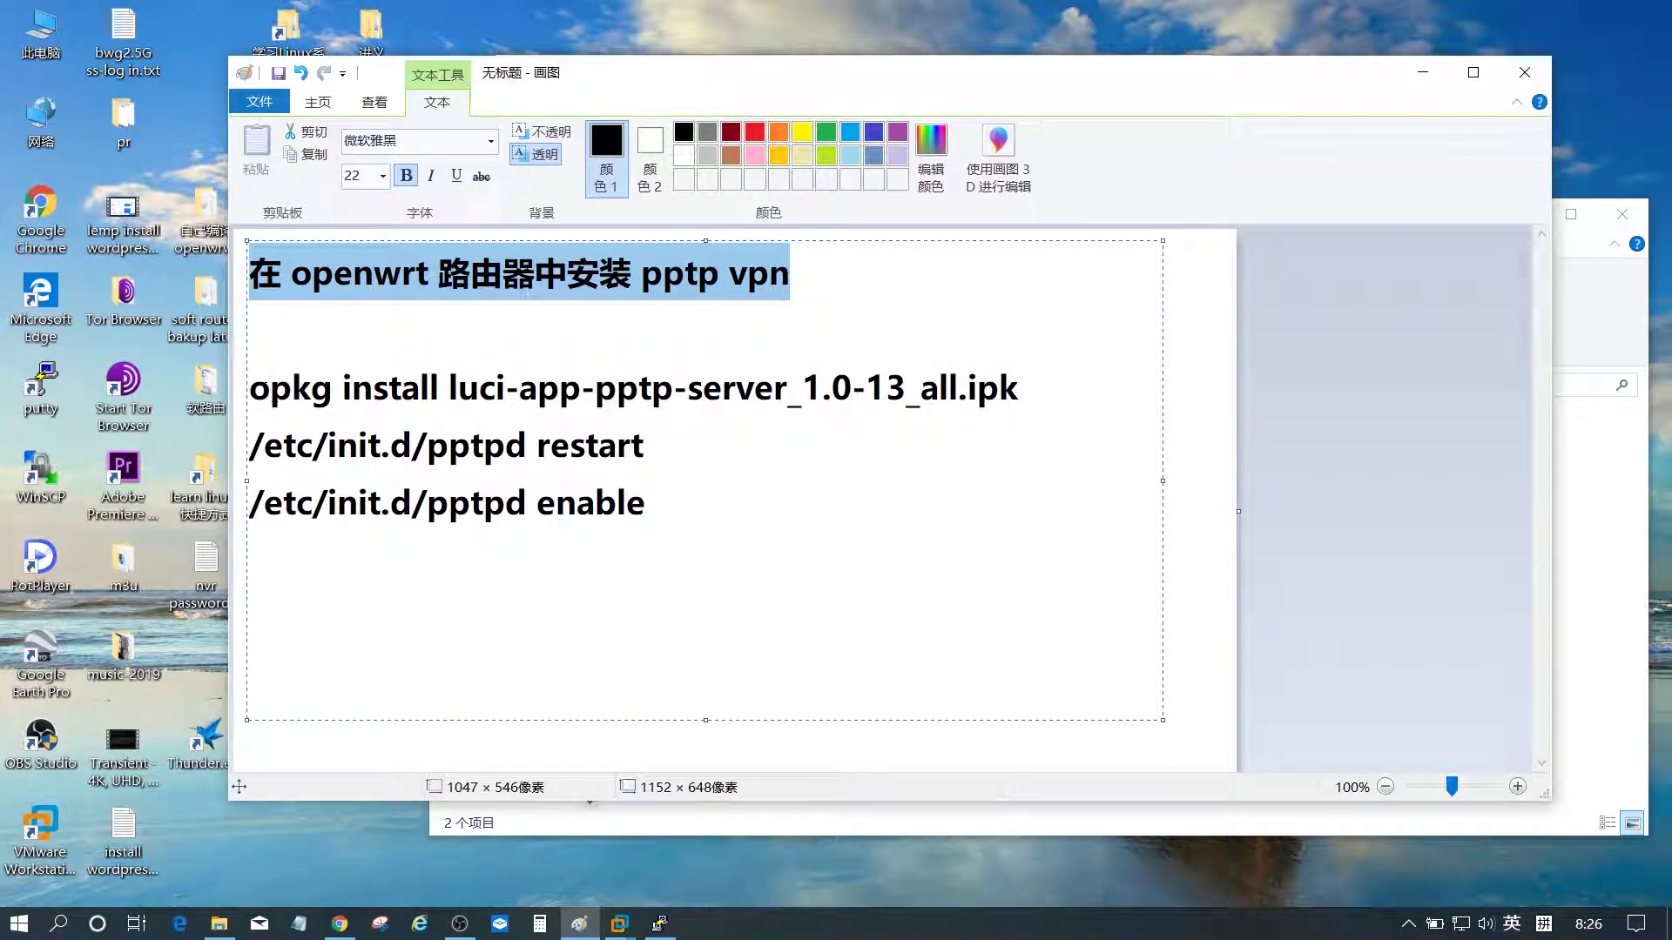
- Highlight the 'opkg install luci-app-pptp-server_1.0-13_all.ipk' line in the notes
left_click_drag(250, 388, 1017, 385)
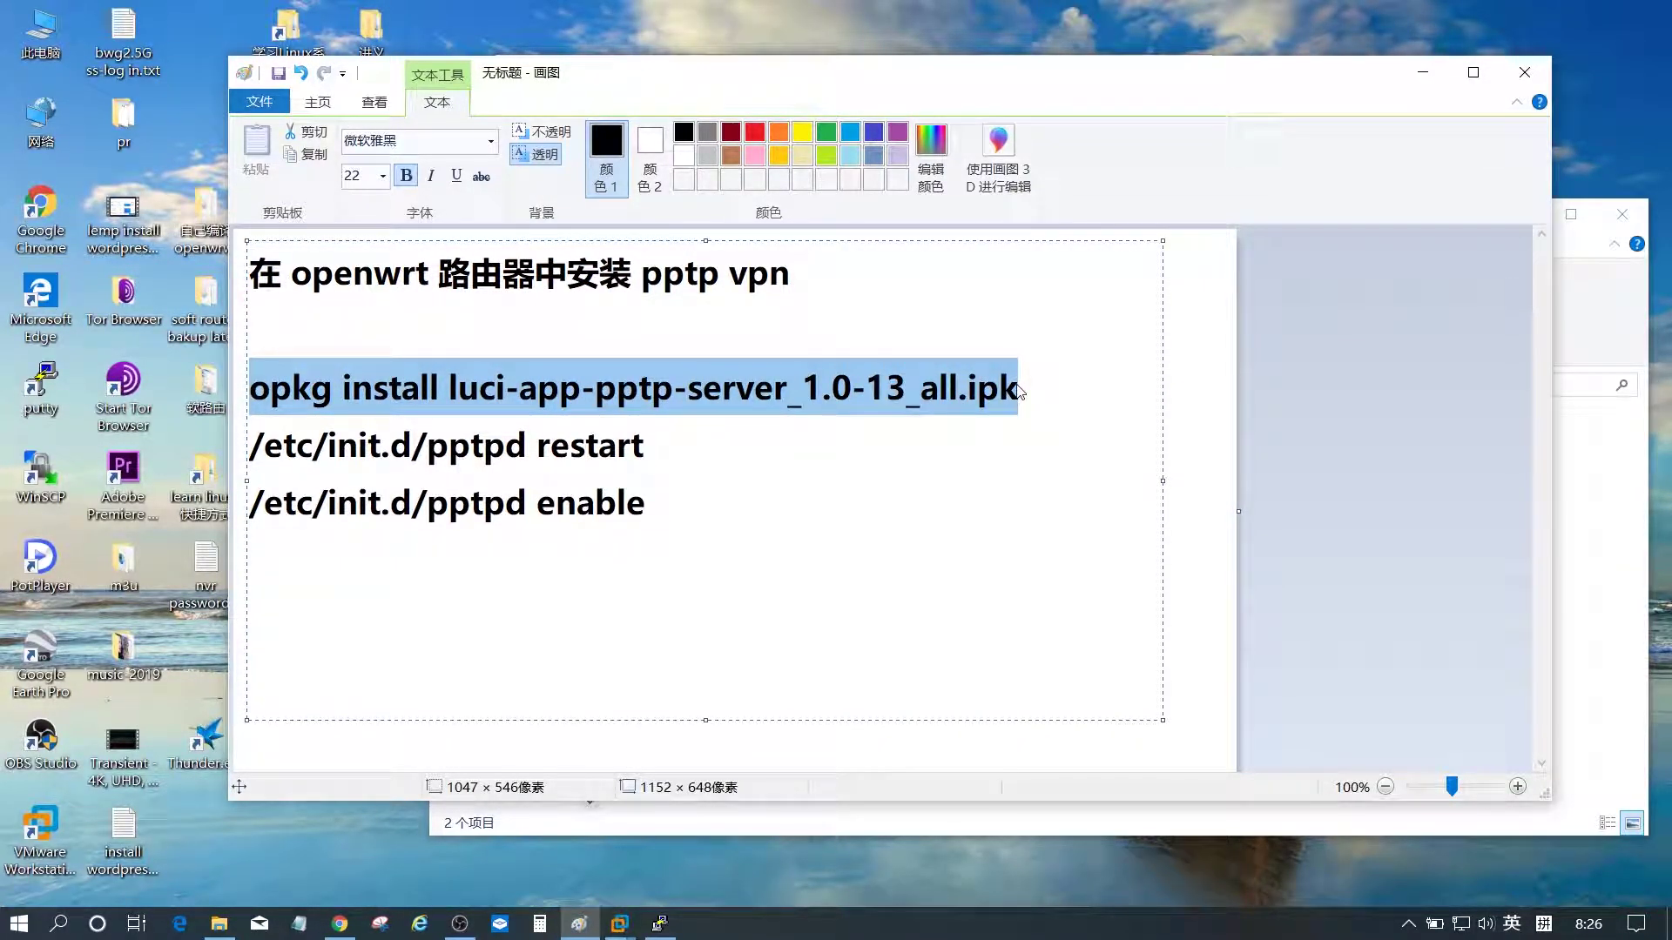
- Connect WinSCP to the saved 192.168.4.110-openwrt site, accepting its host key
left_click(1423, 75)
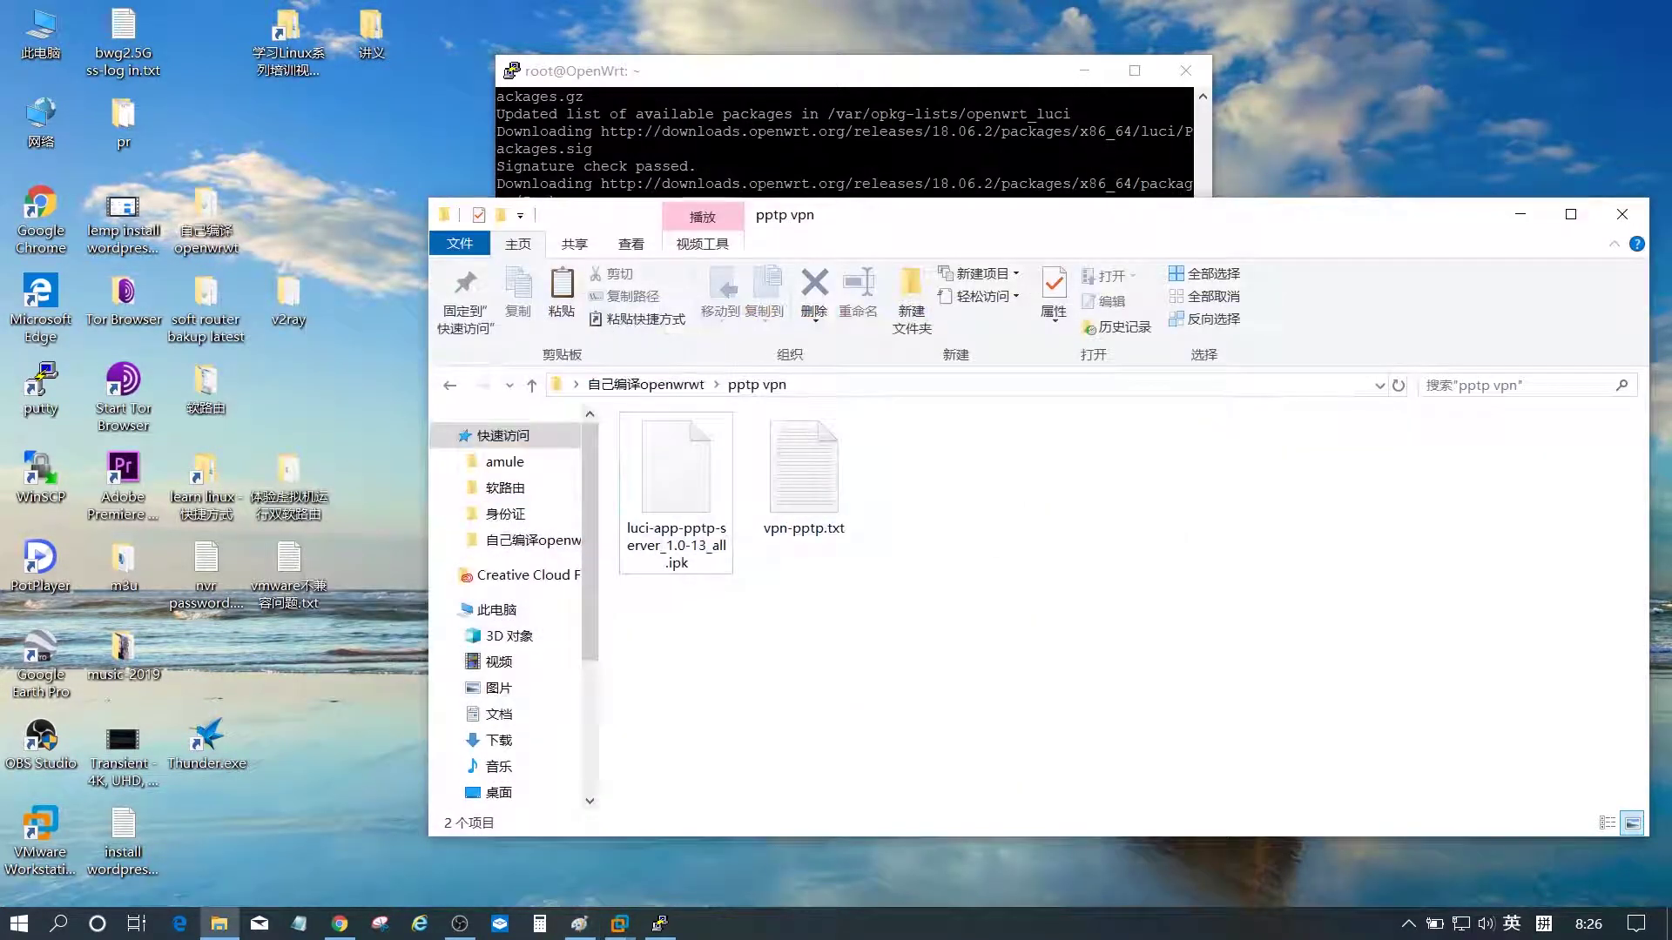
left_click(958, 157)
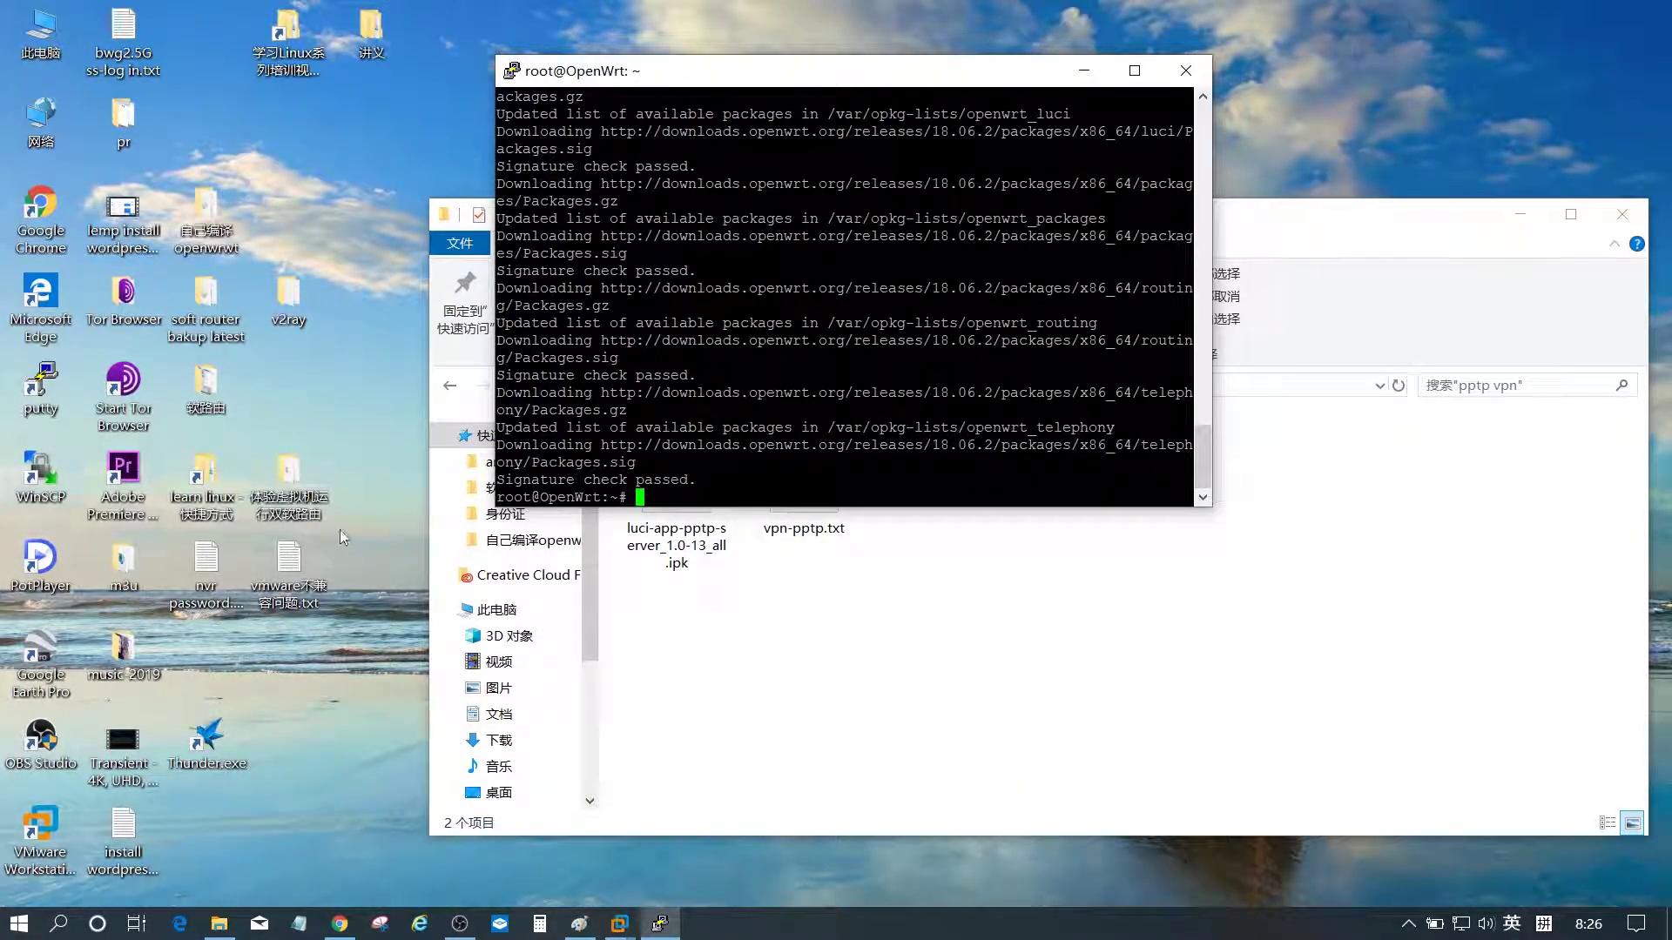
double_click(44, 479)
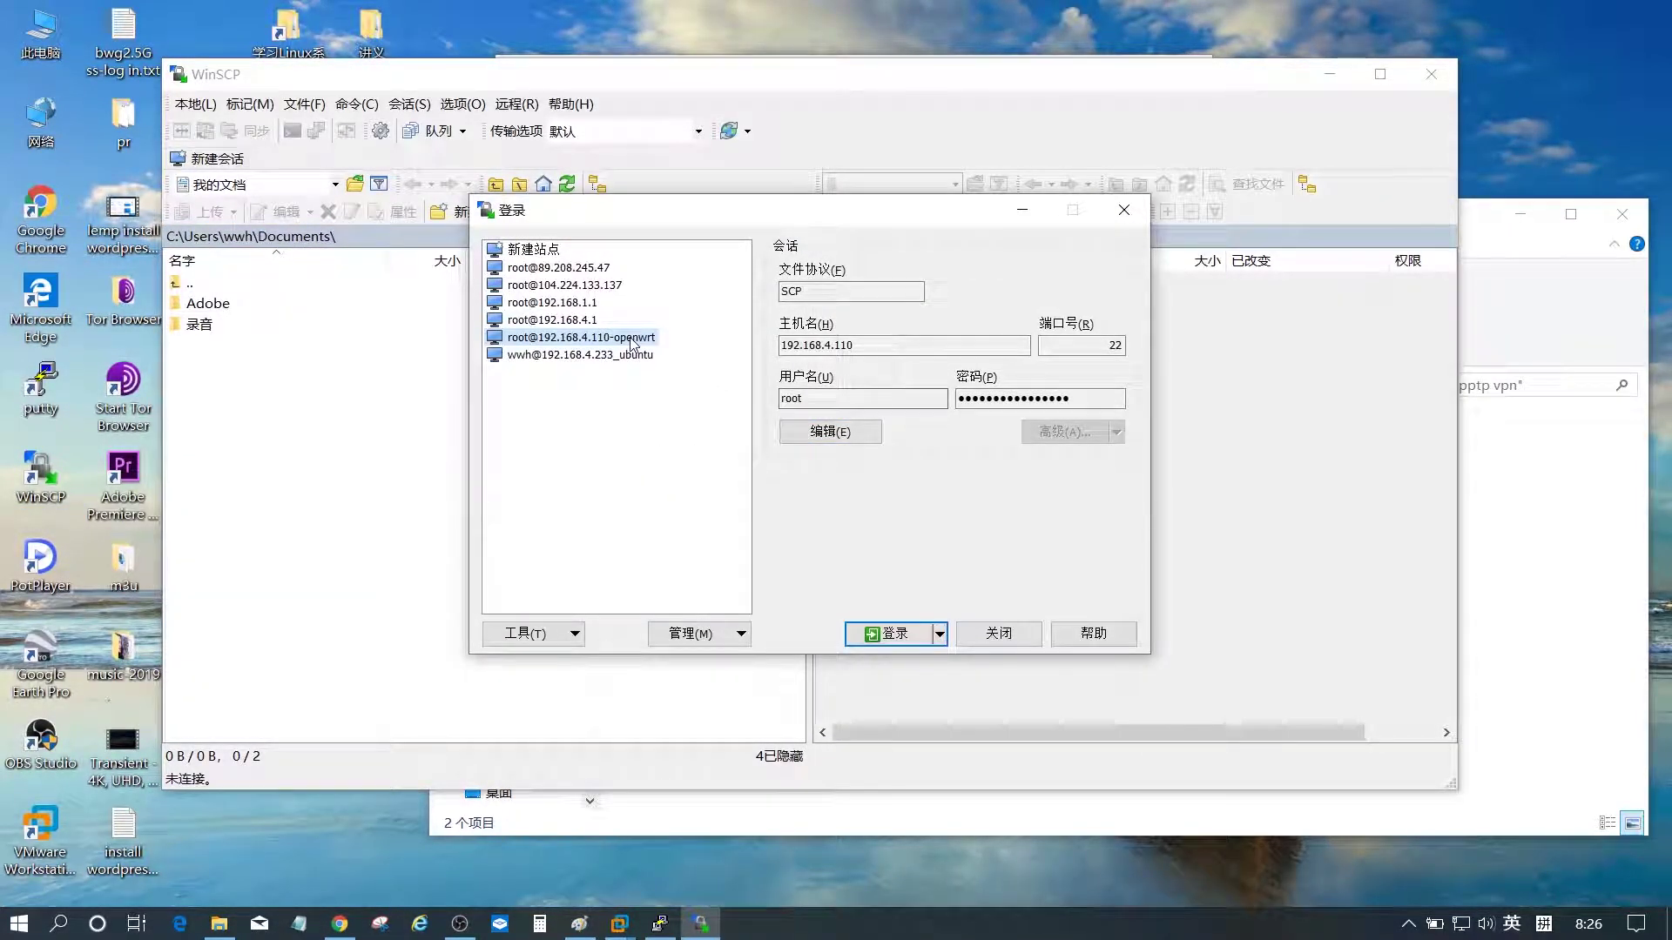
double_click(646, 338)
left_click(670, 616)
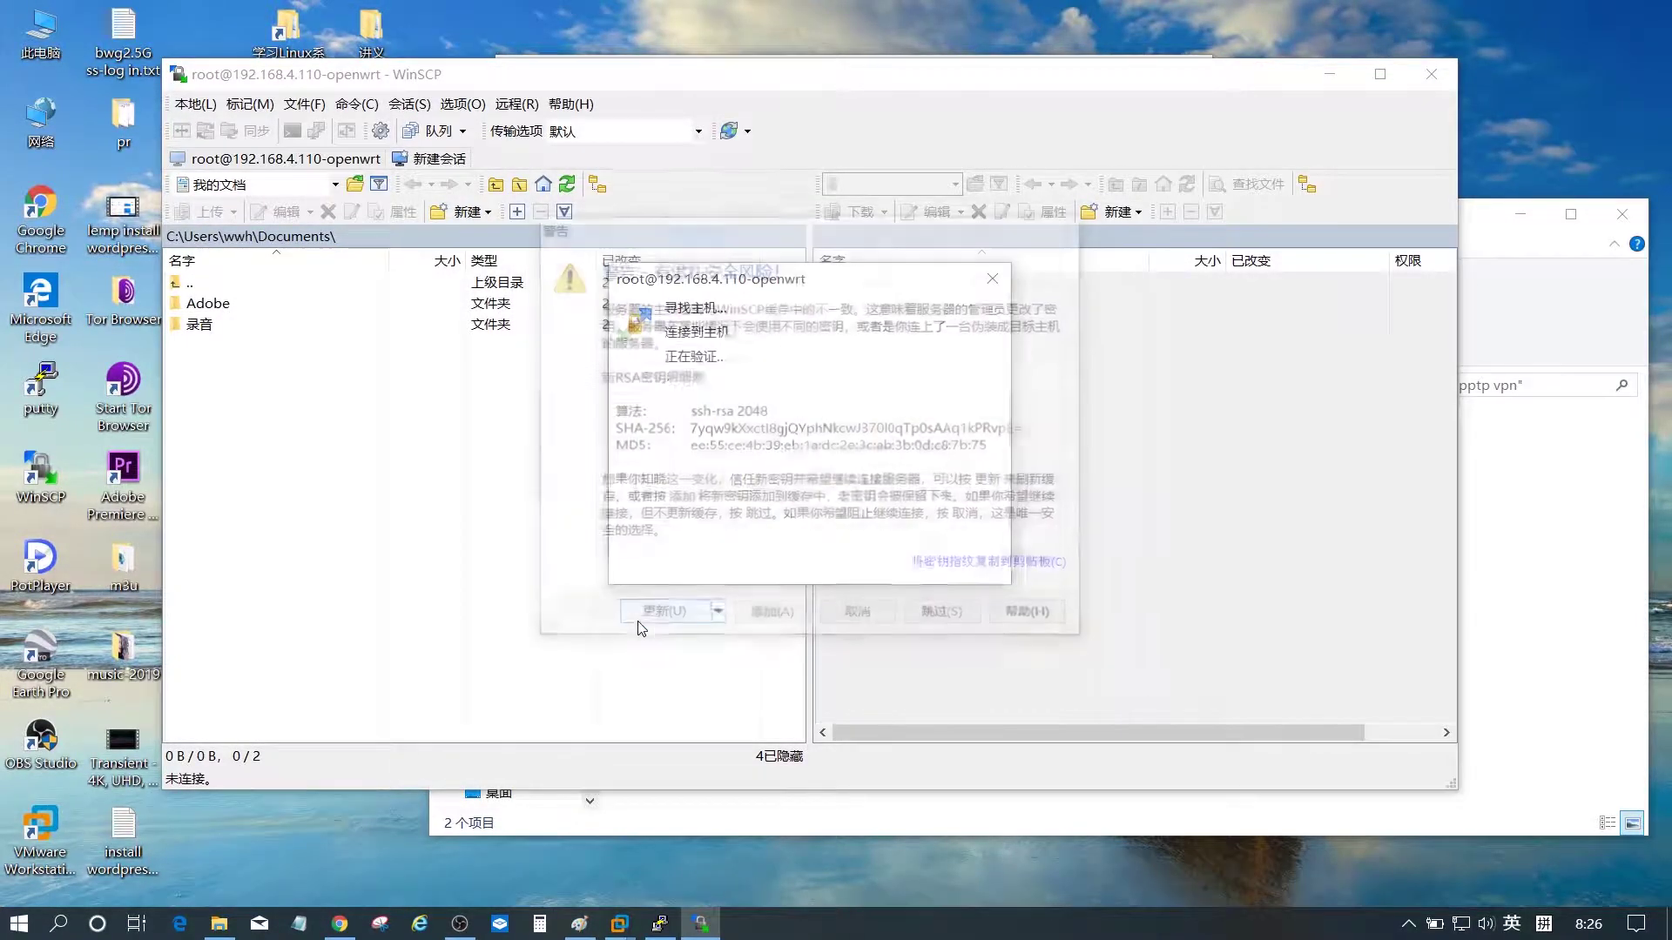
- Copy luci-app-pptp-server_1.0-13_all.ipk from the pptp vpn folder into the router's /tmp
left_click(920, 366)
scroll(921, 444, "down", 1)
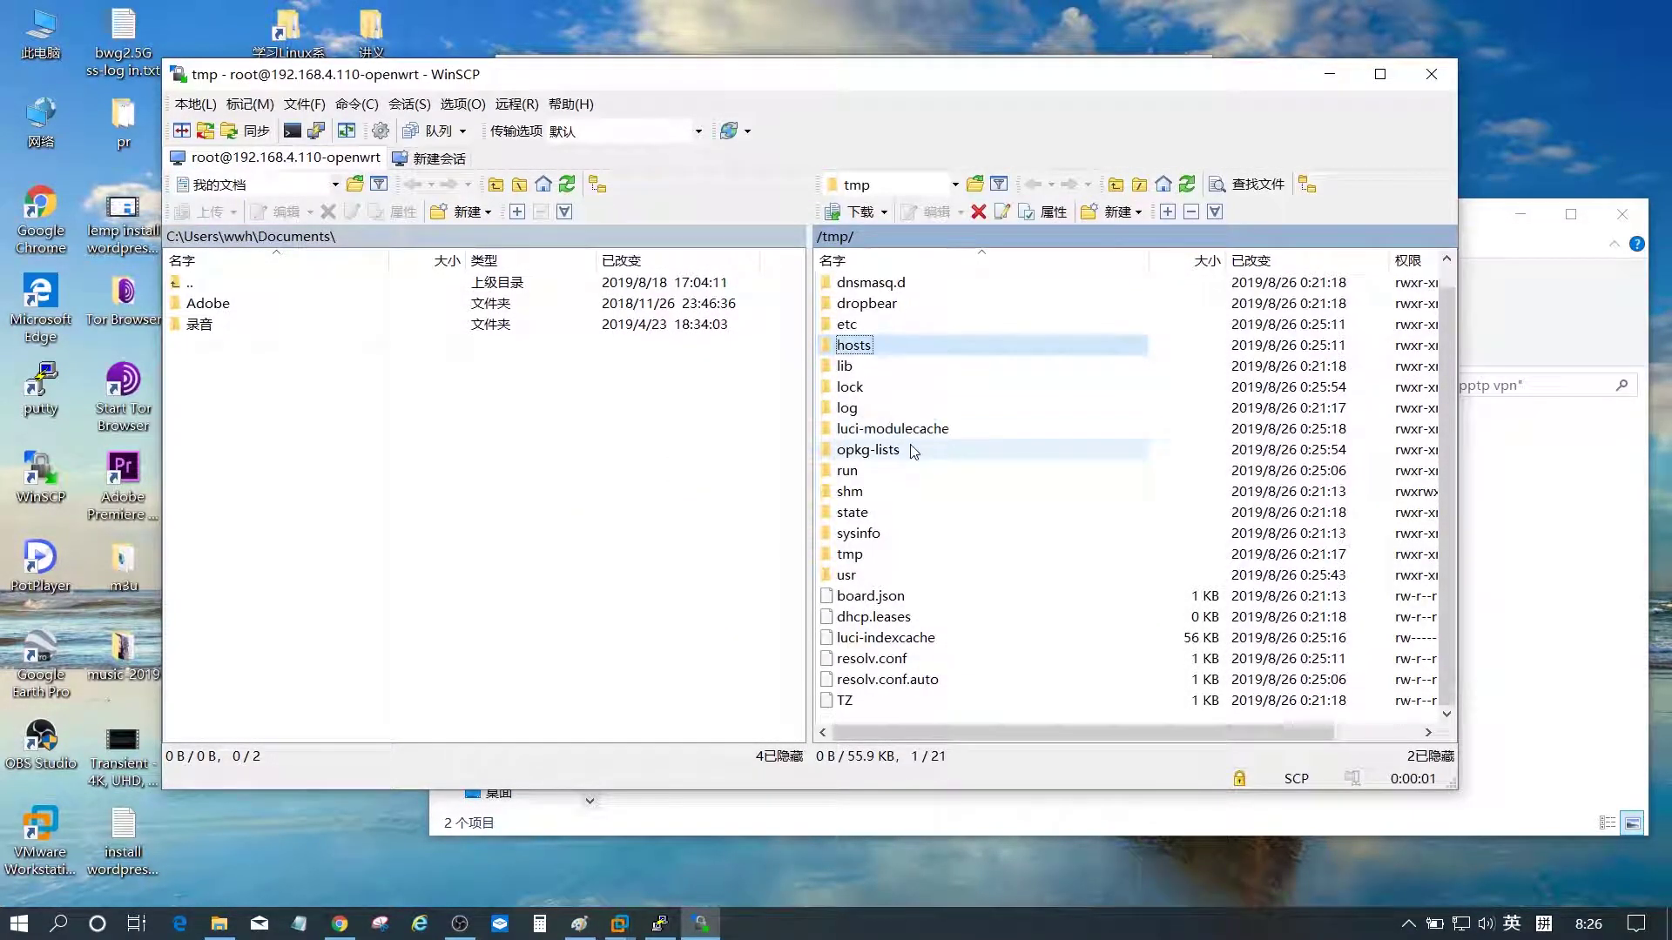
left_click_drag(735, 83, 911, 47)
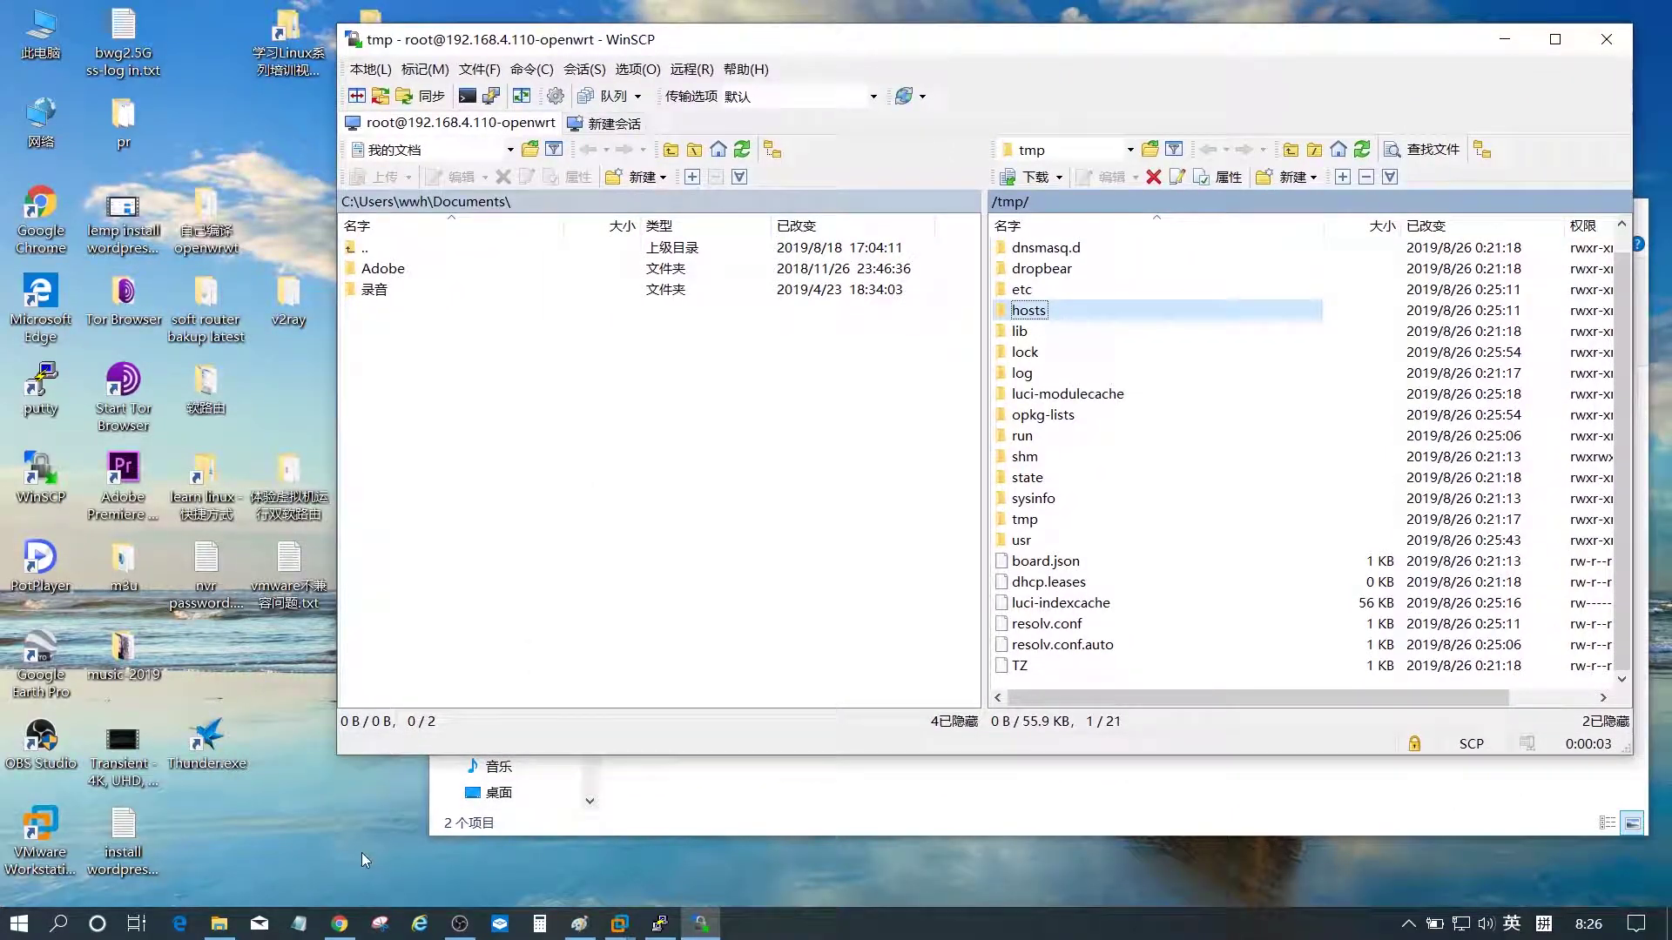
left_click(219, 925)
left_click_drag(886, 238, 747, 70)
left_click_drag(547, 309, 1137, 687)
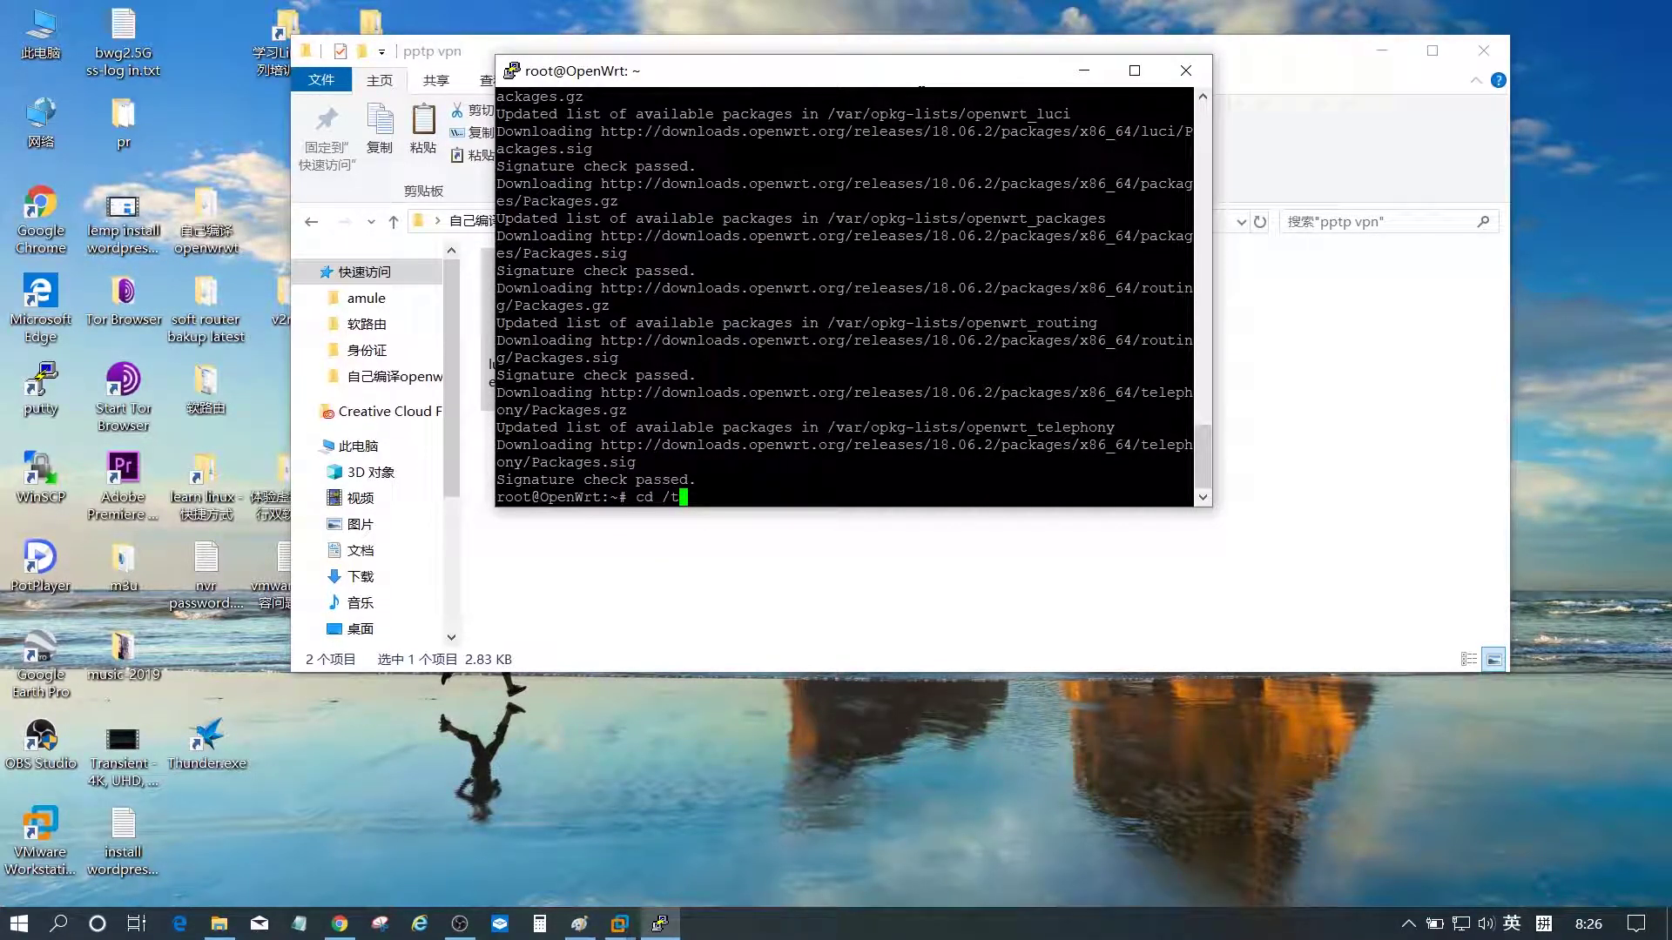
- Change to /tmp and run opkg install on the luci-app-pptp-server package
key("Tab")
key("Return")
type("opkg i")
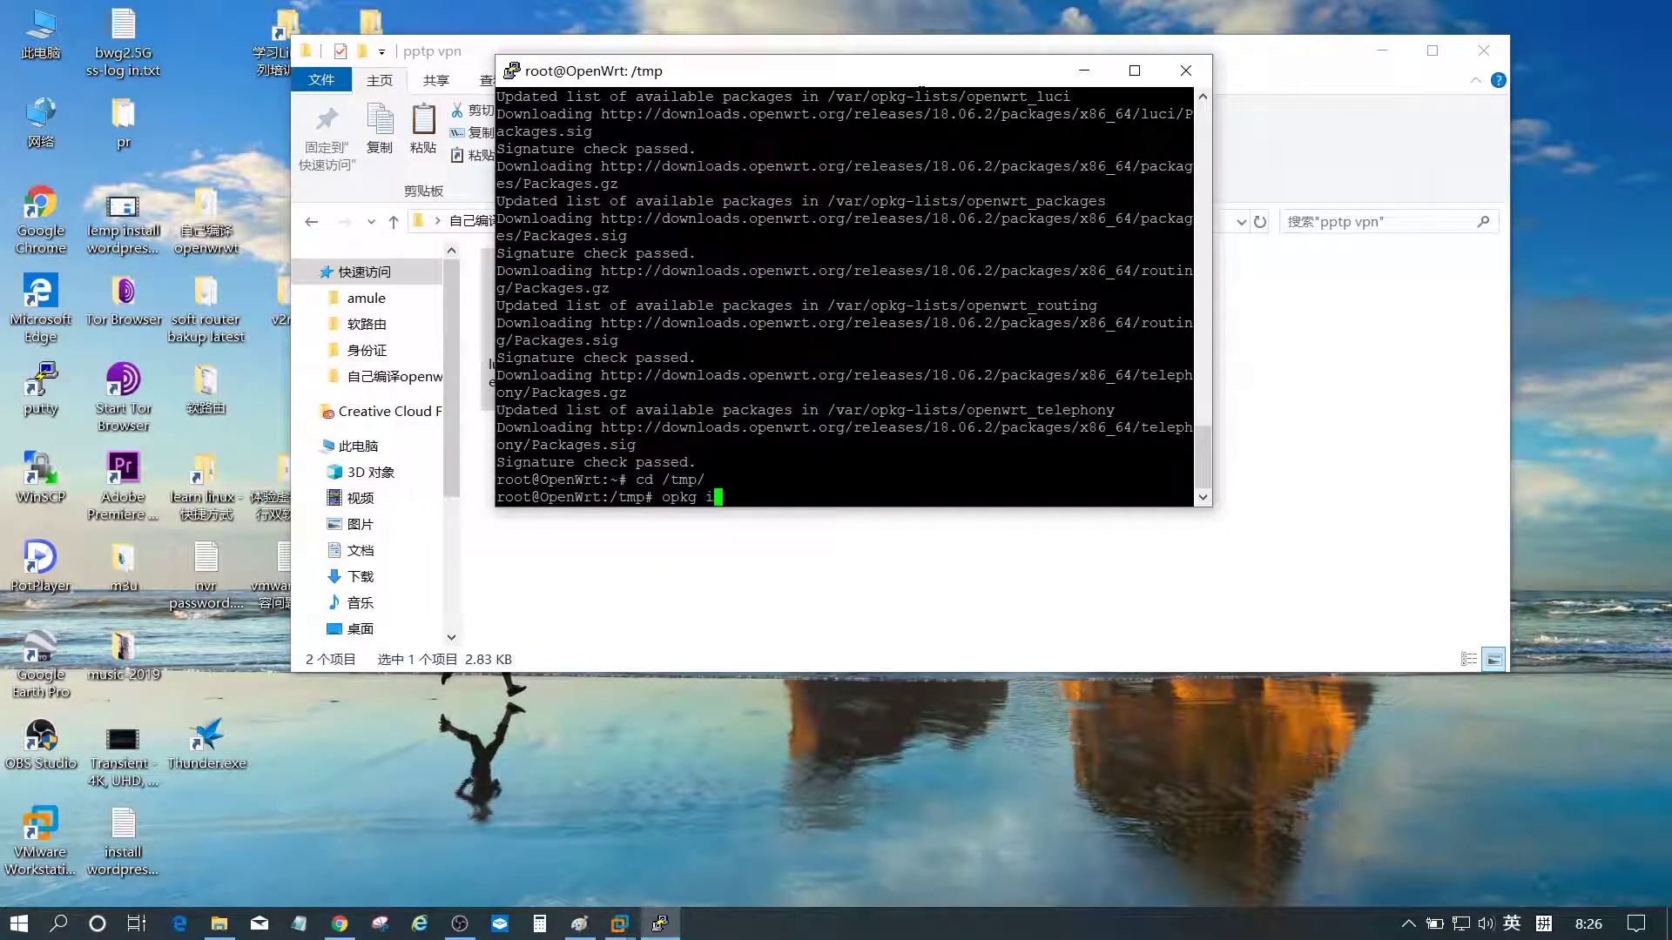
type("nstall luci-a")
key("Tab")
key("Return")
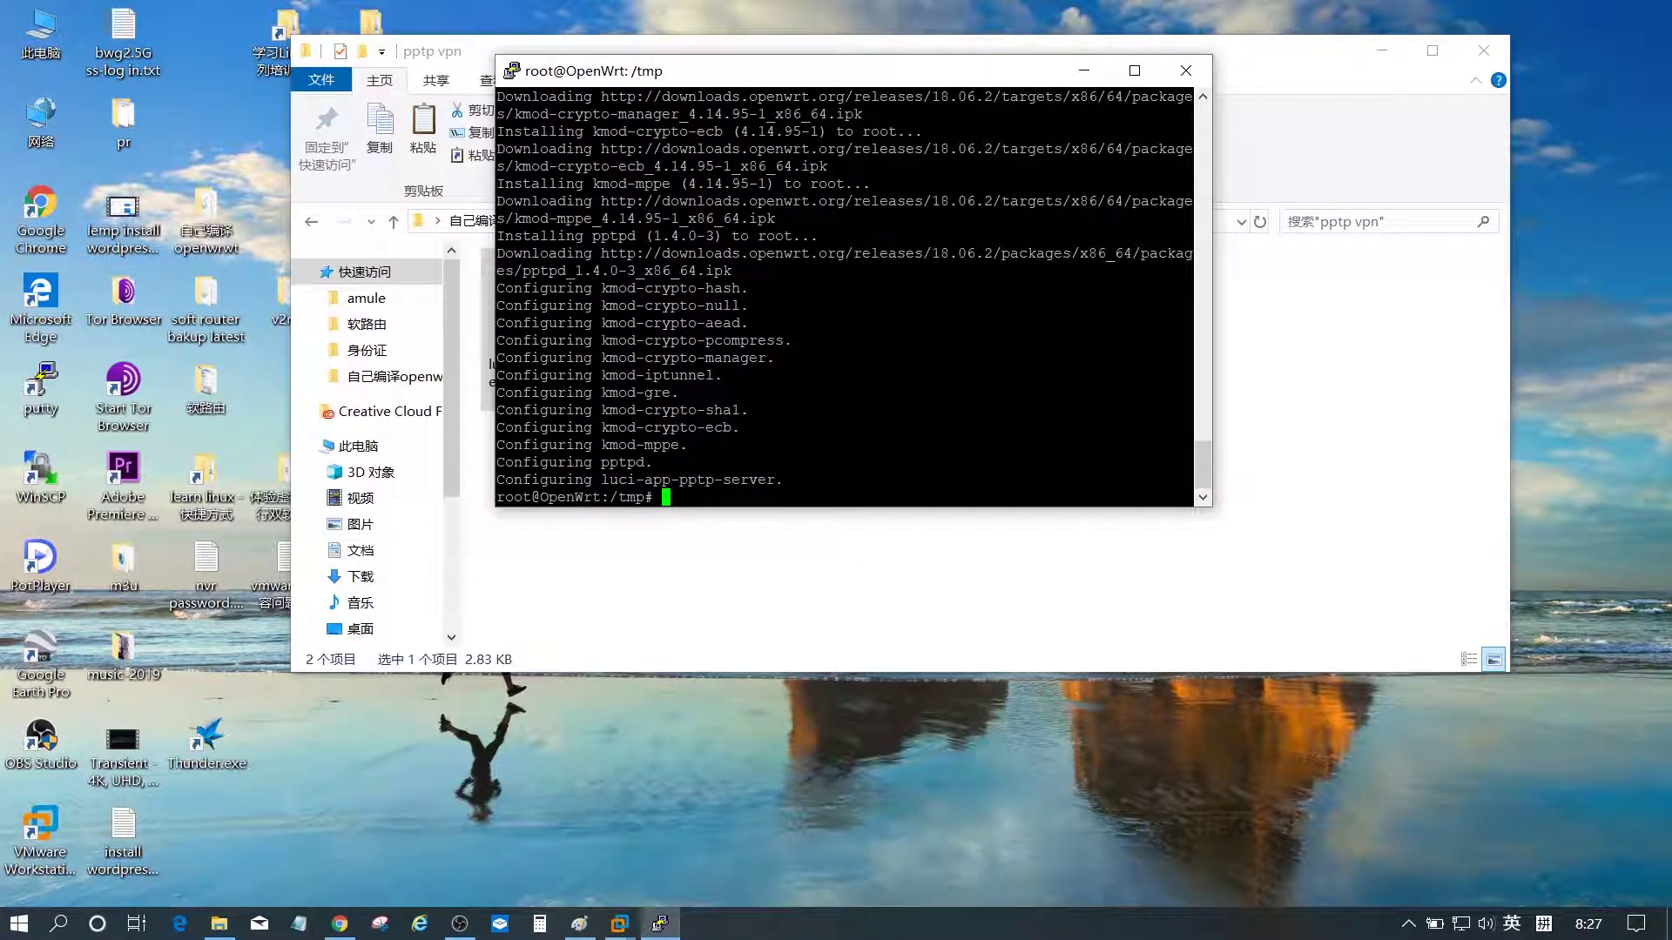
- Rearrange the terminal, close a stray empty text editor, and bring the LuCI page forward
left_click_drag(795, 78, 1077, 78)
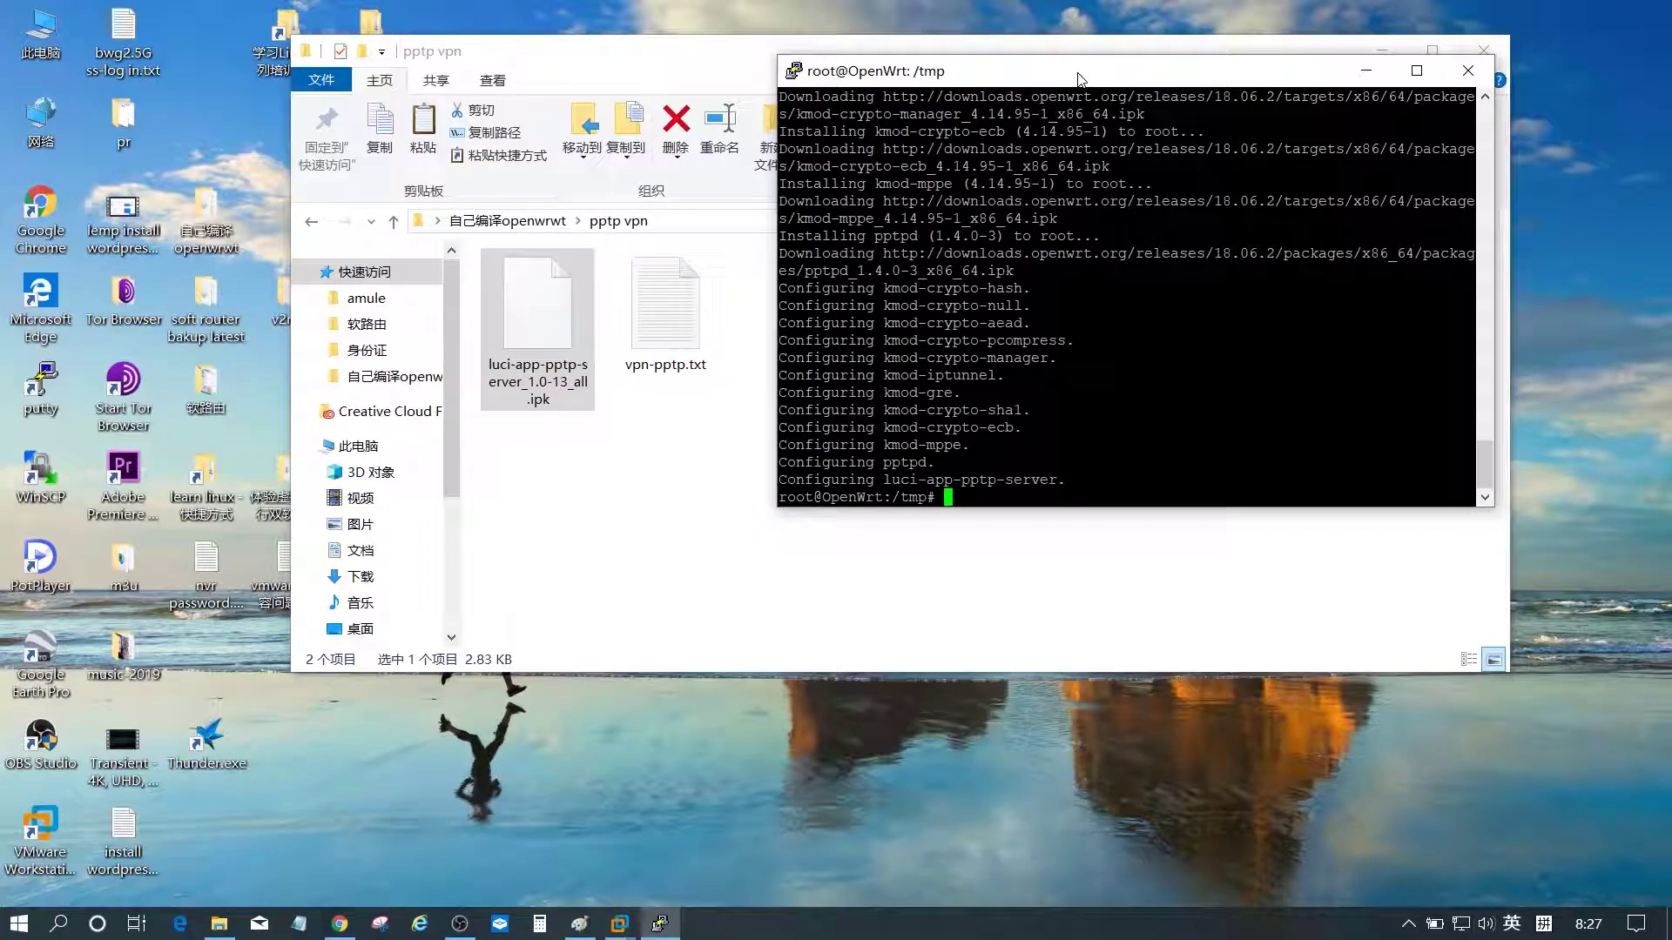
left_click(303, 927)
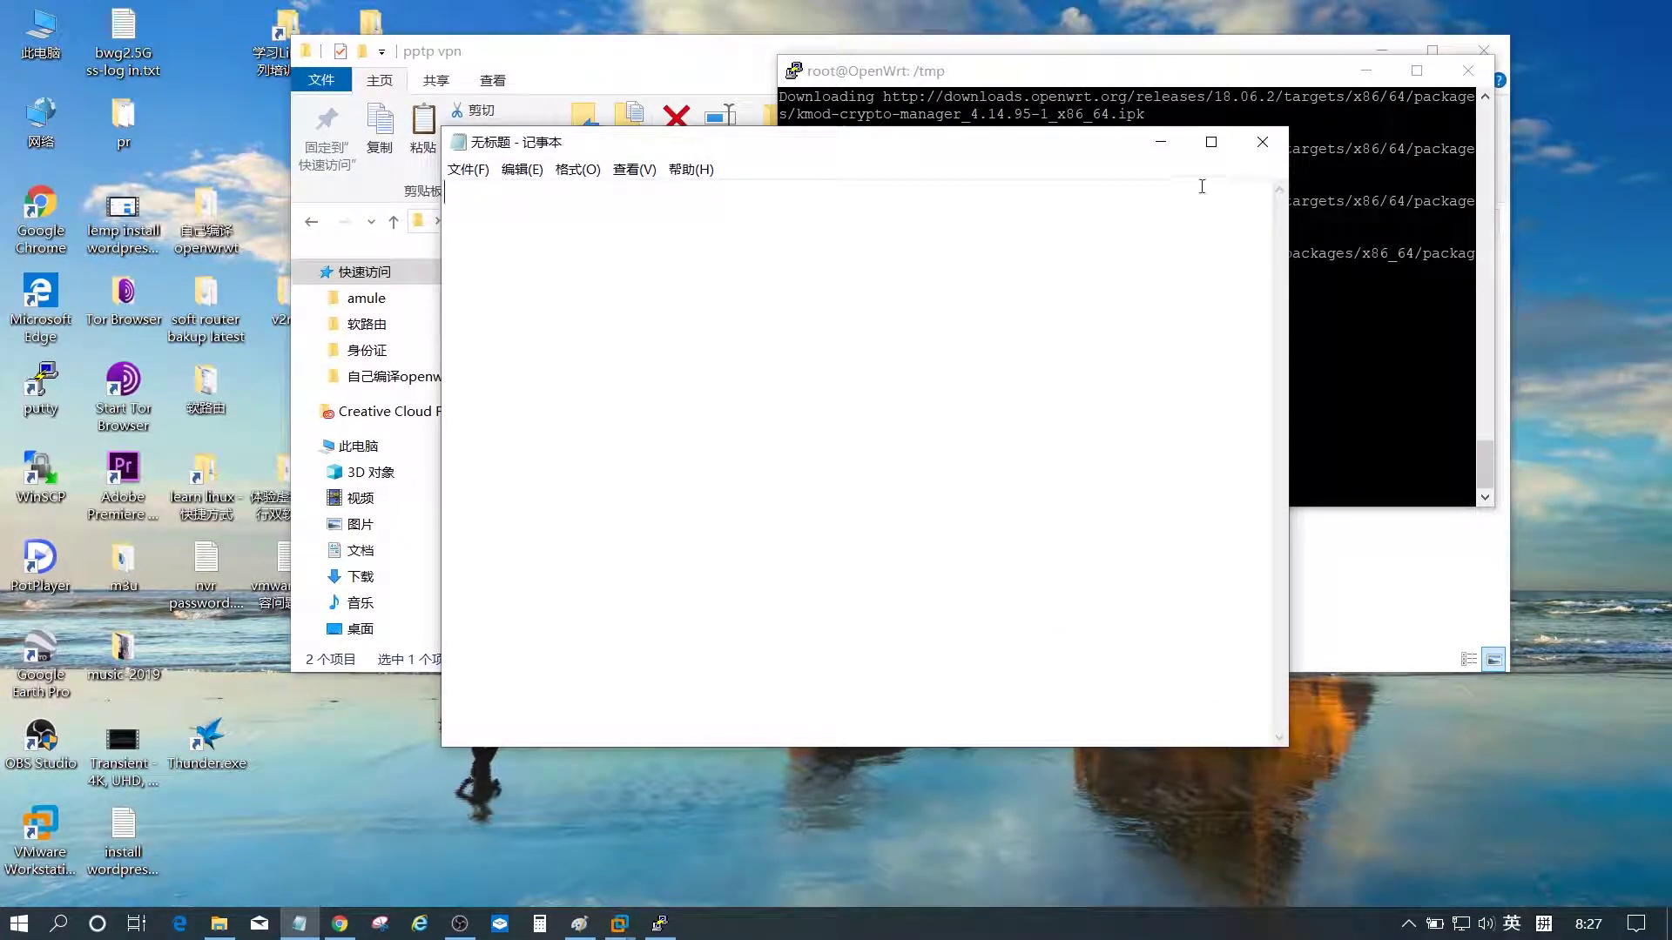
left_click(1262, 141)
left_click_drag(1067, 77, 914, 141)
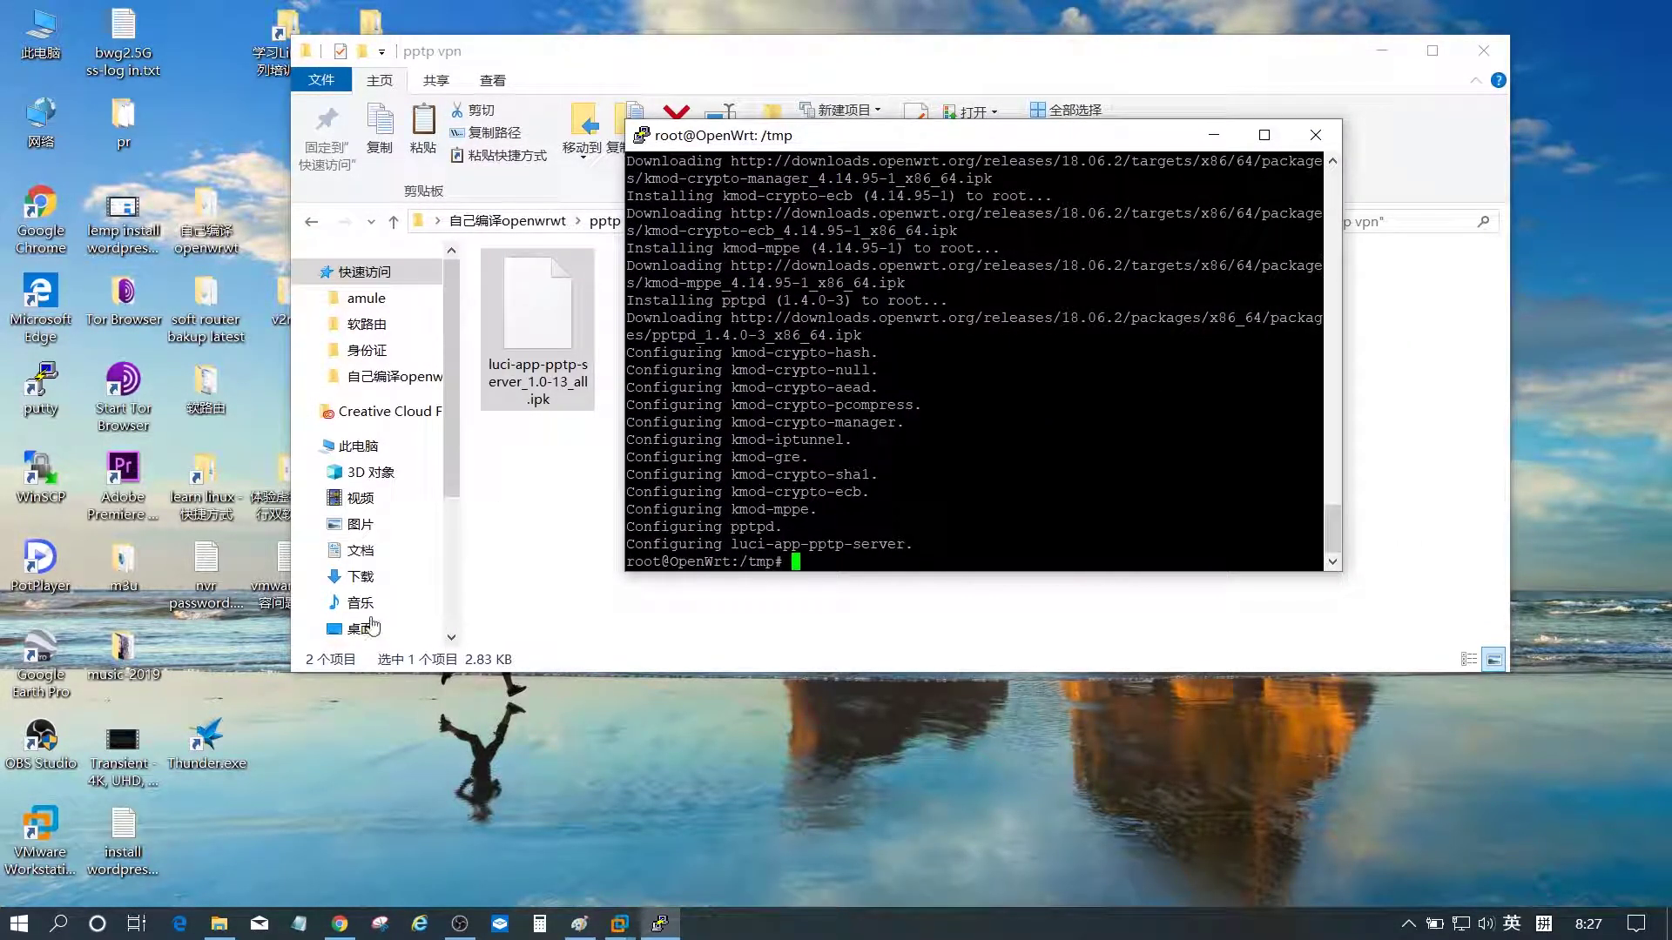
left_click(340, 925)
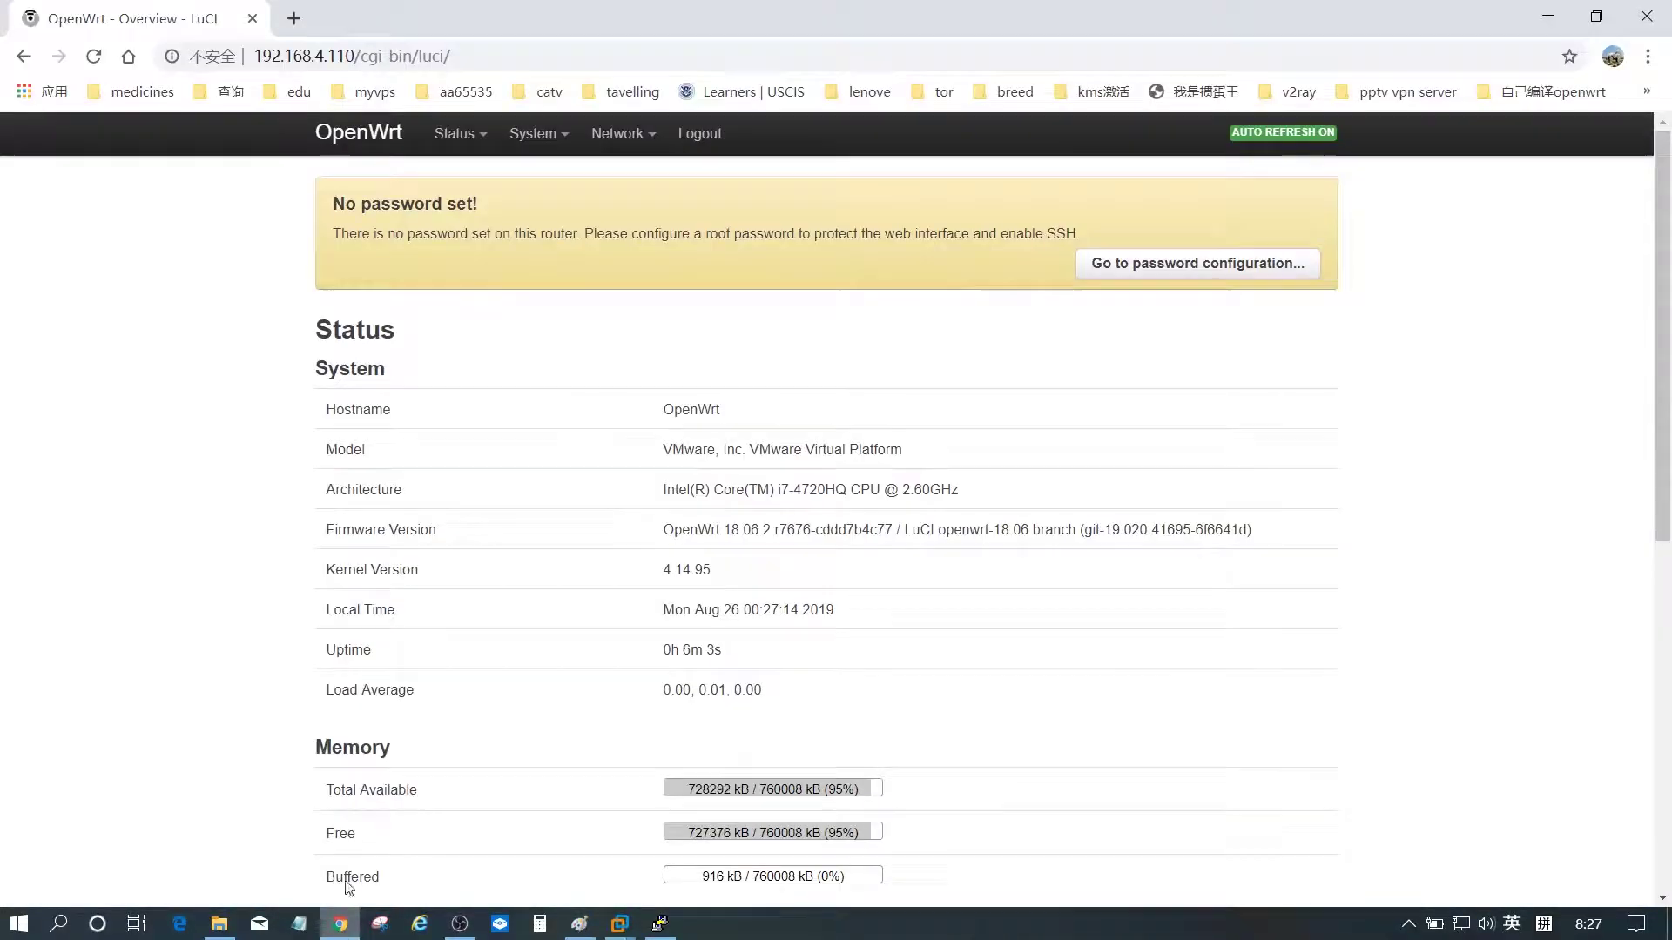
- Reload Status > Overview, go to VPN > PPTP VPN Server, and tick Enable
mouse_move(598, 145)
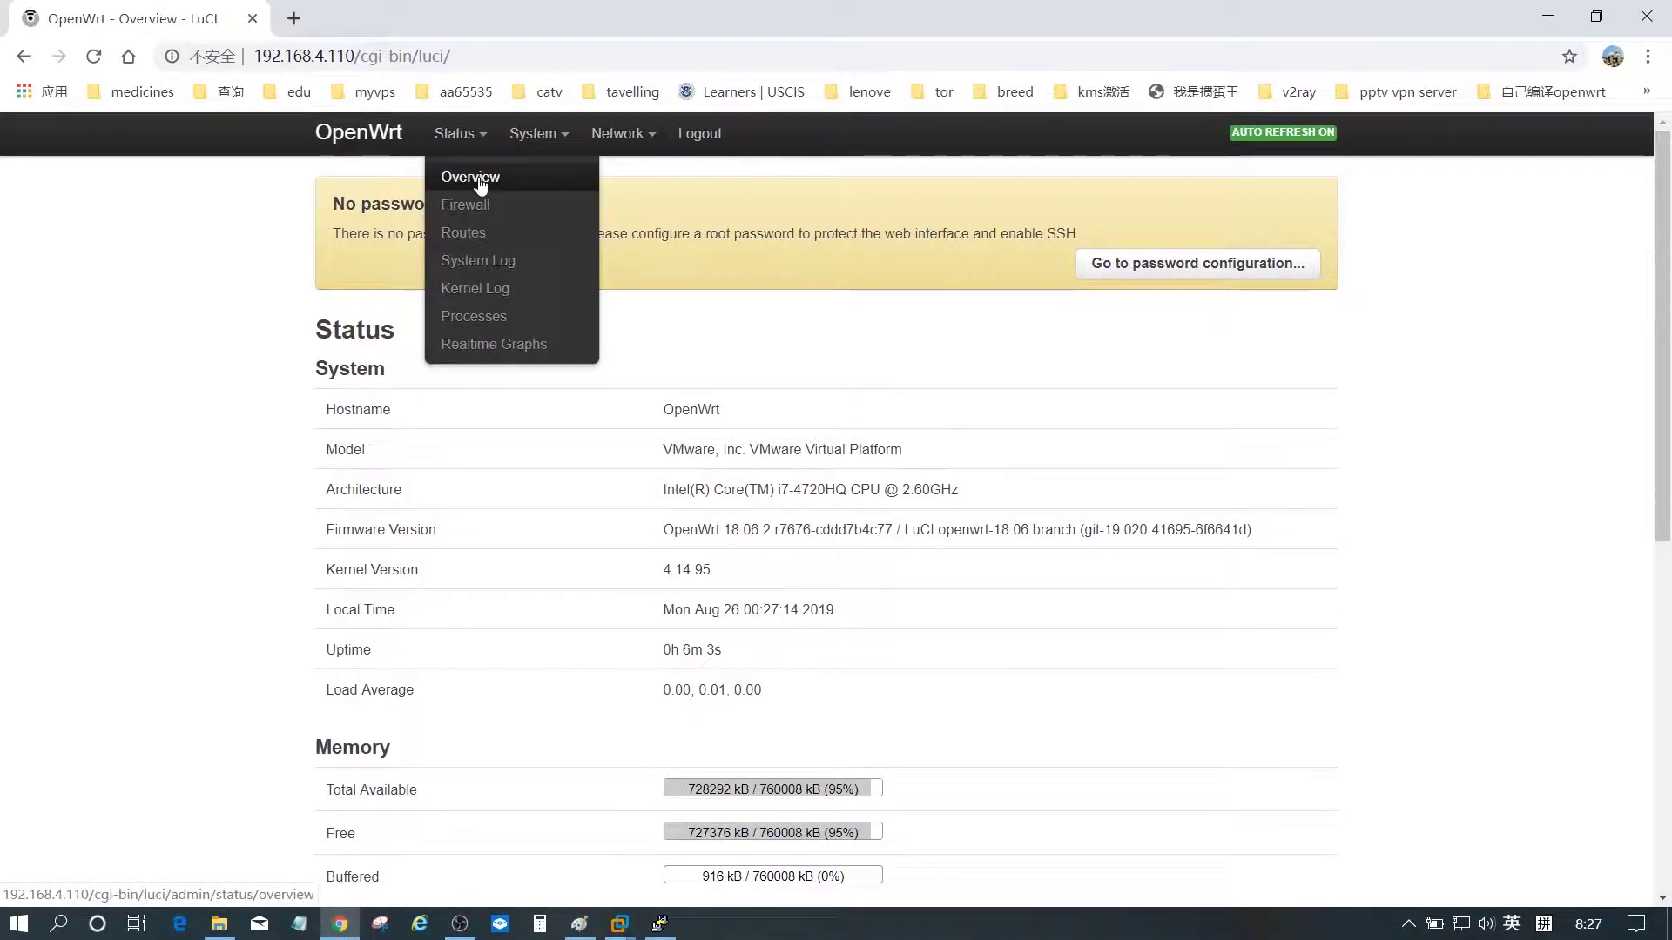
left_click(471, 174)
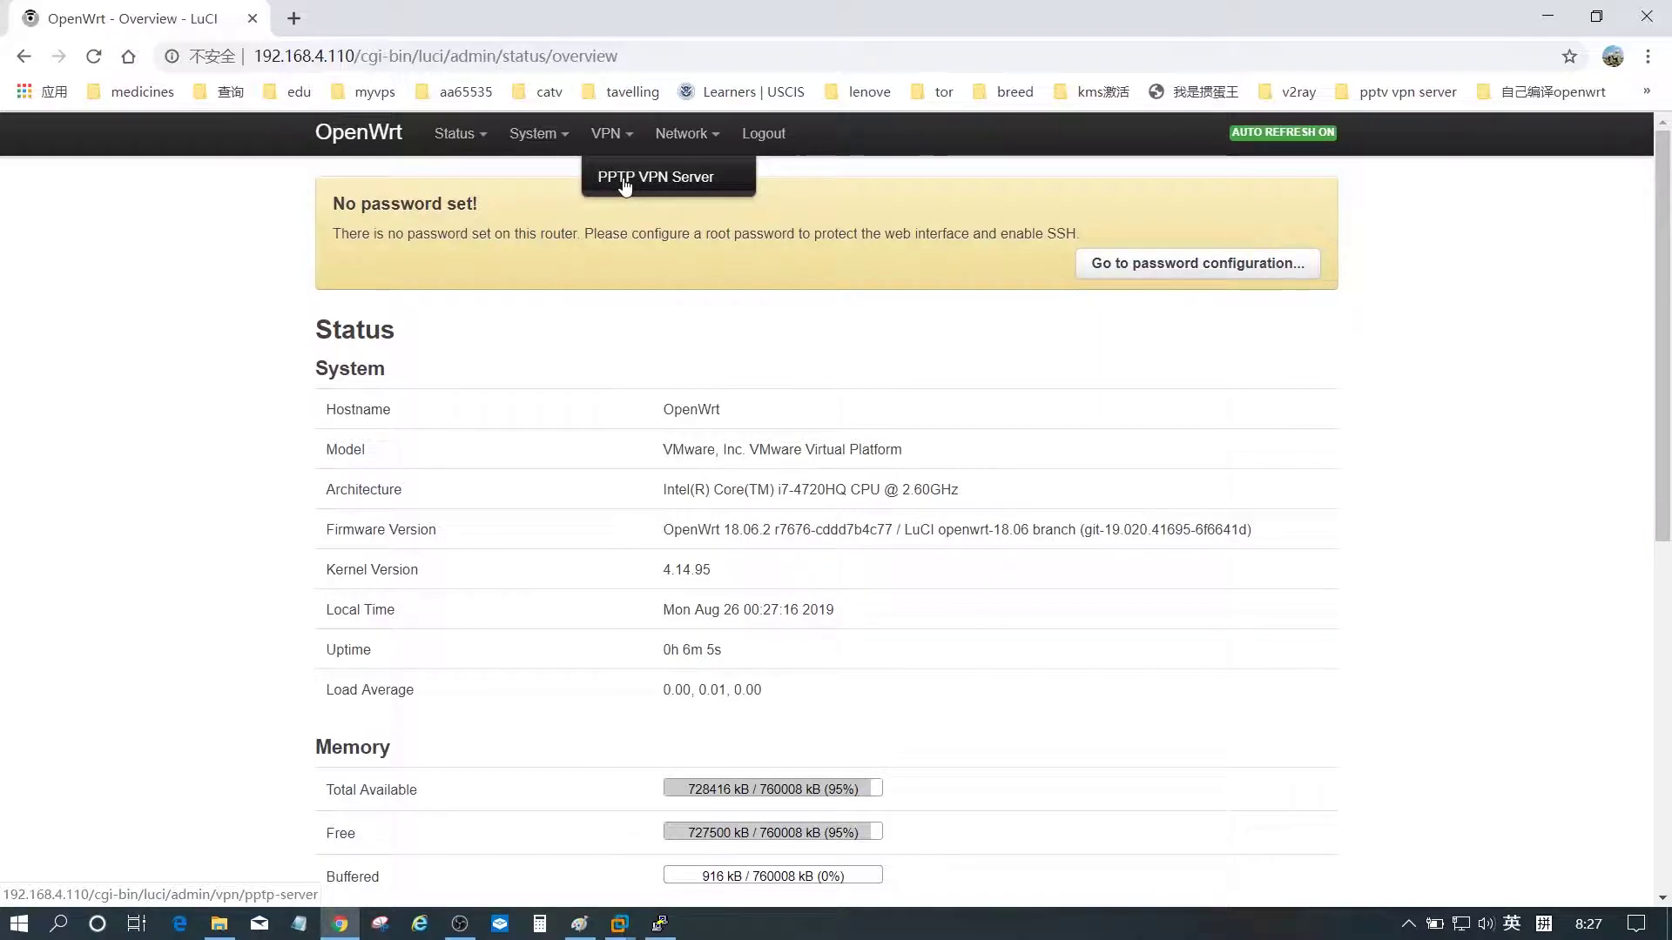
left_click(624, 183)
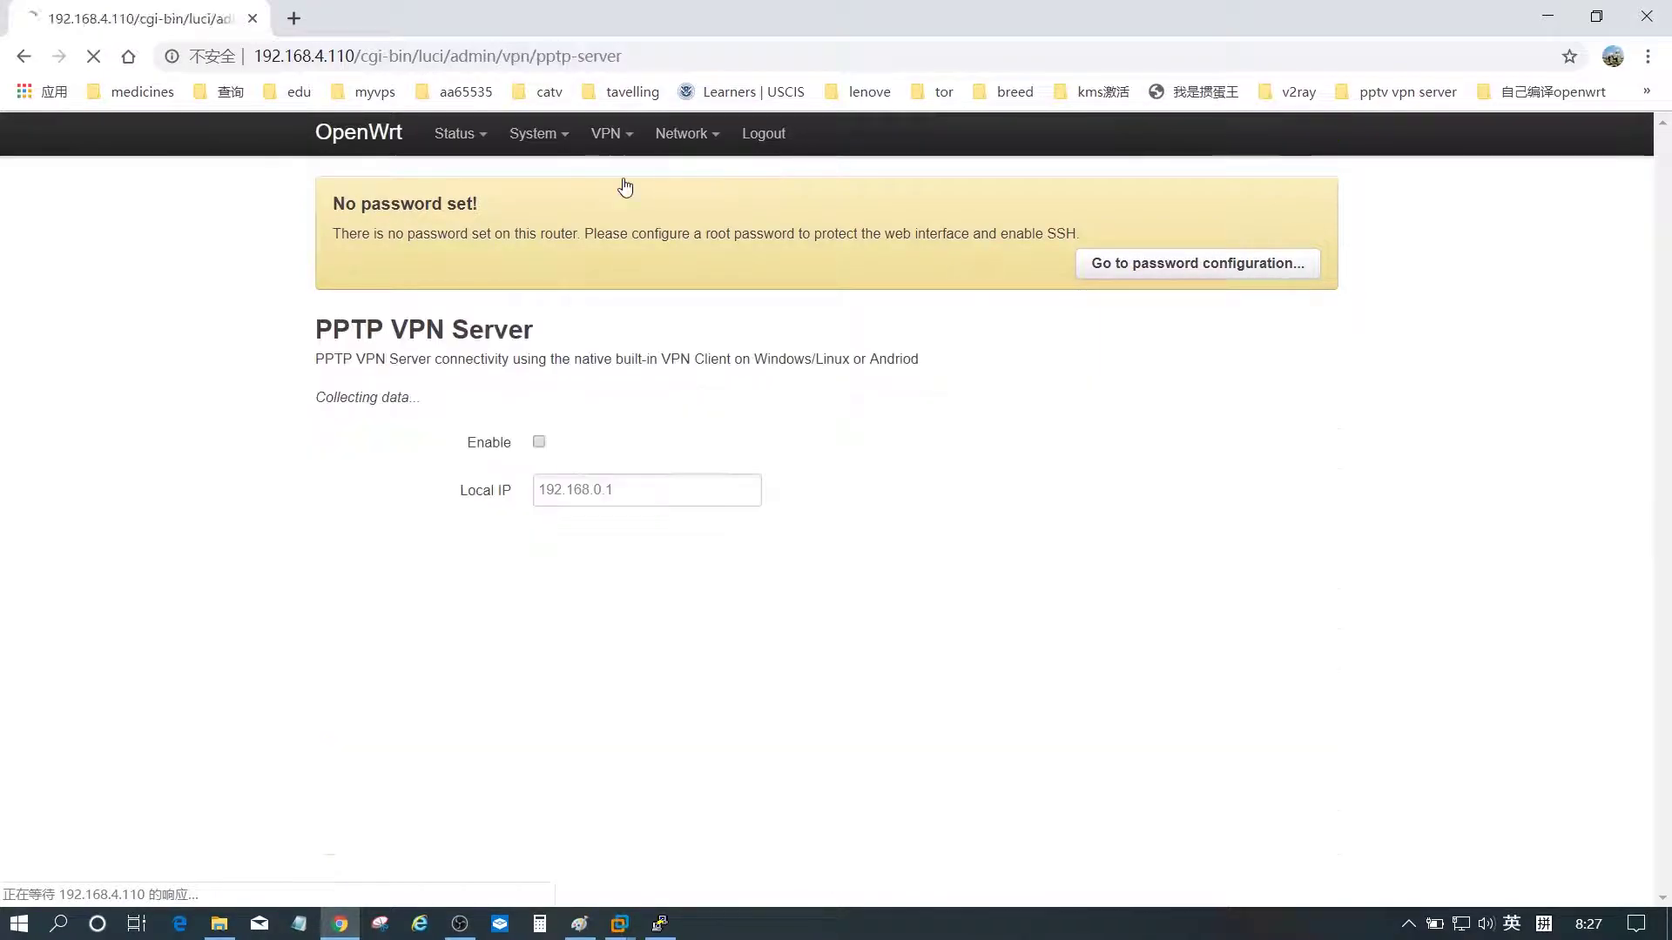
left_click(539, 442)
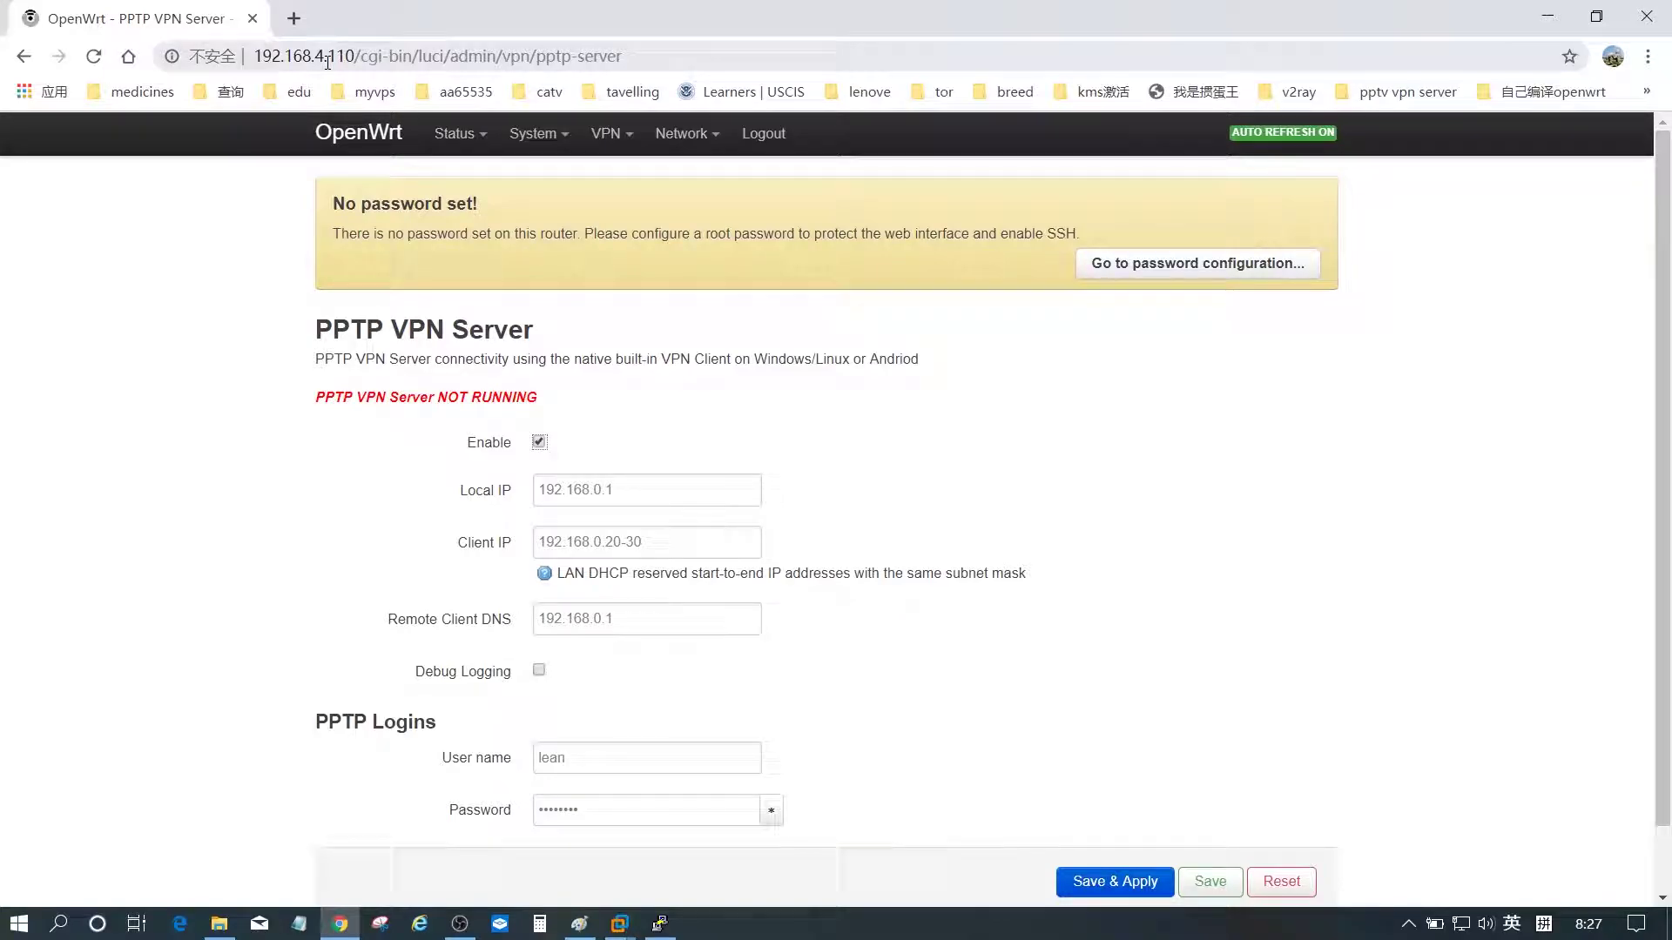
- Set the local IP to 192.168.4.110 and the client IP range to 192.168.4.111-141
left_click_drag(613, 489, 595, 489)
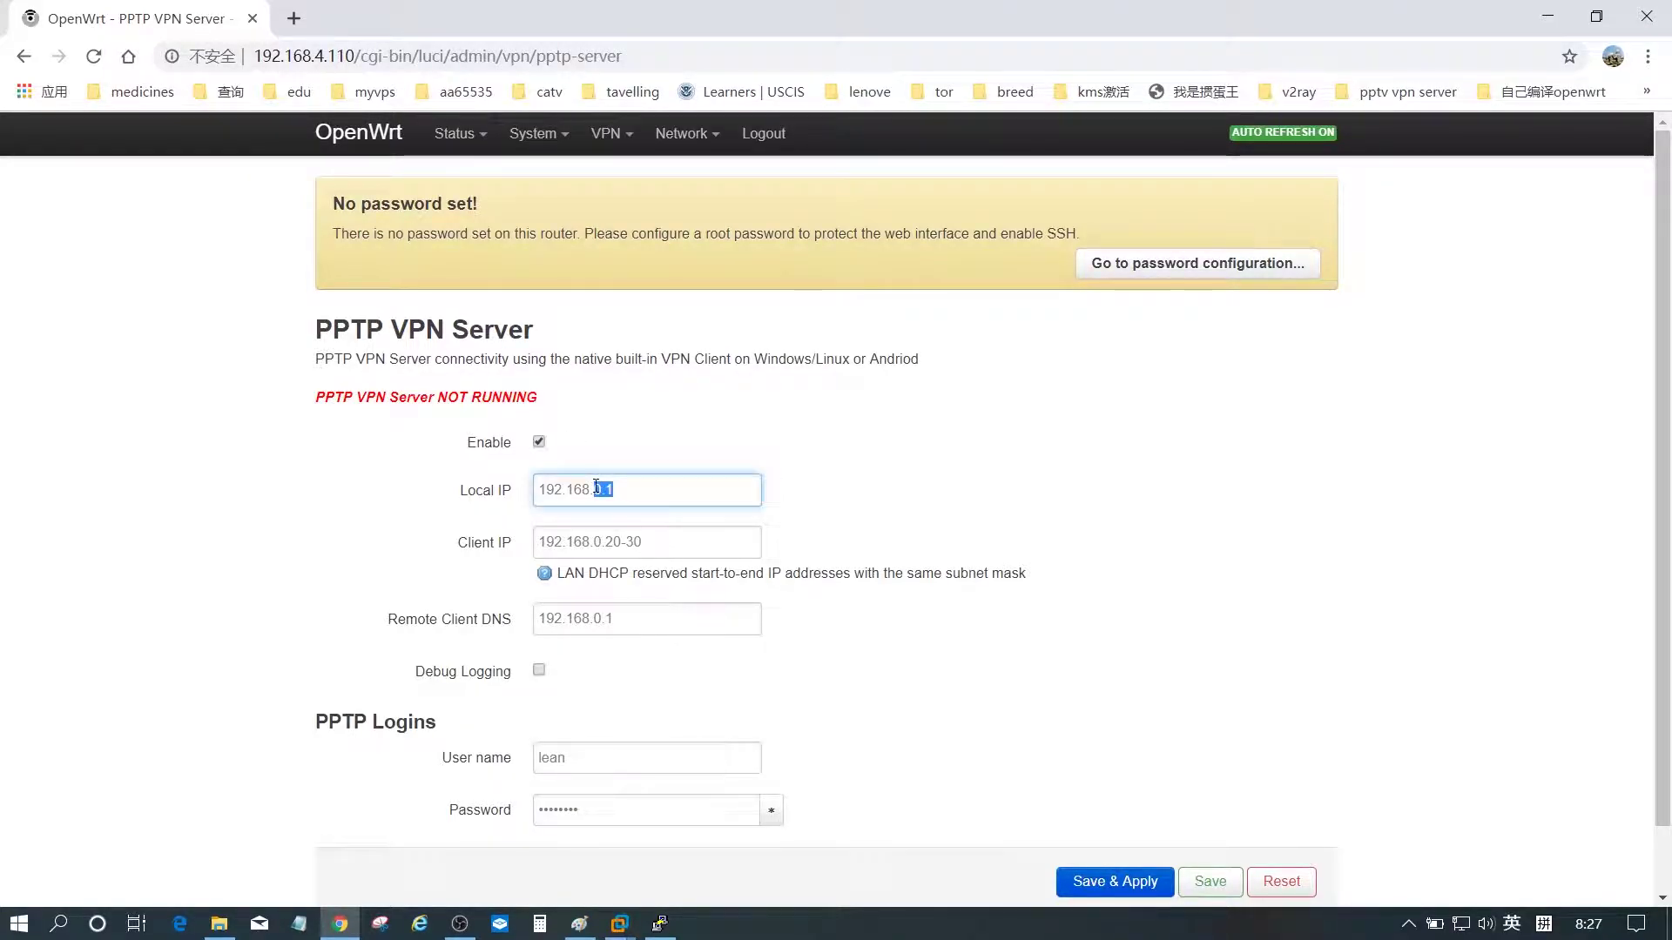
type("4.110")
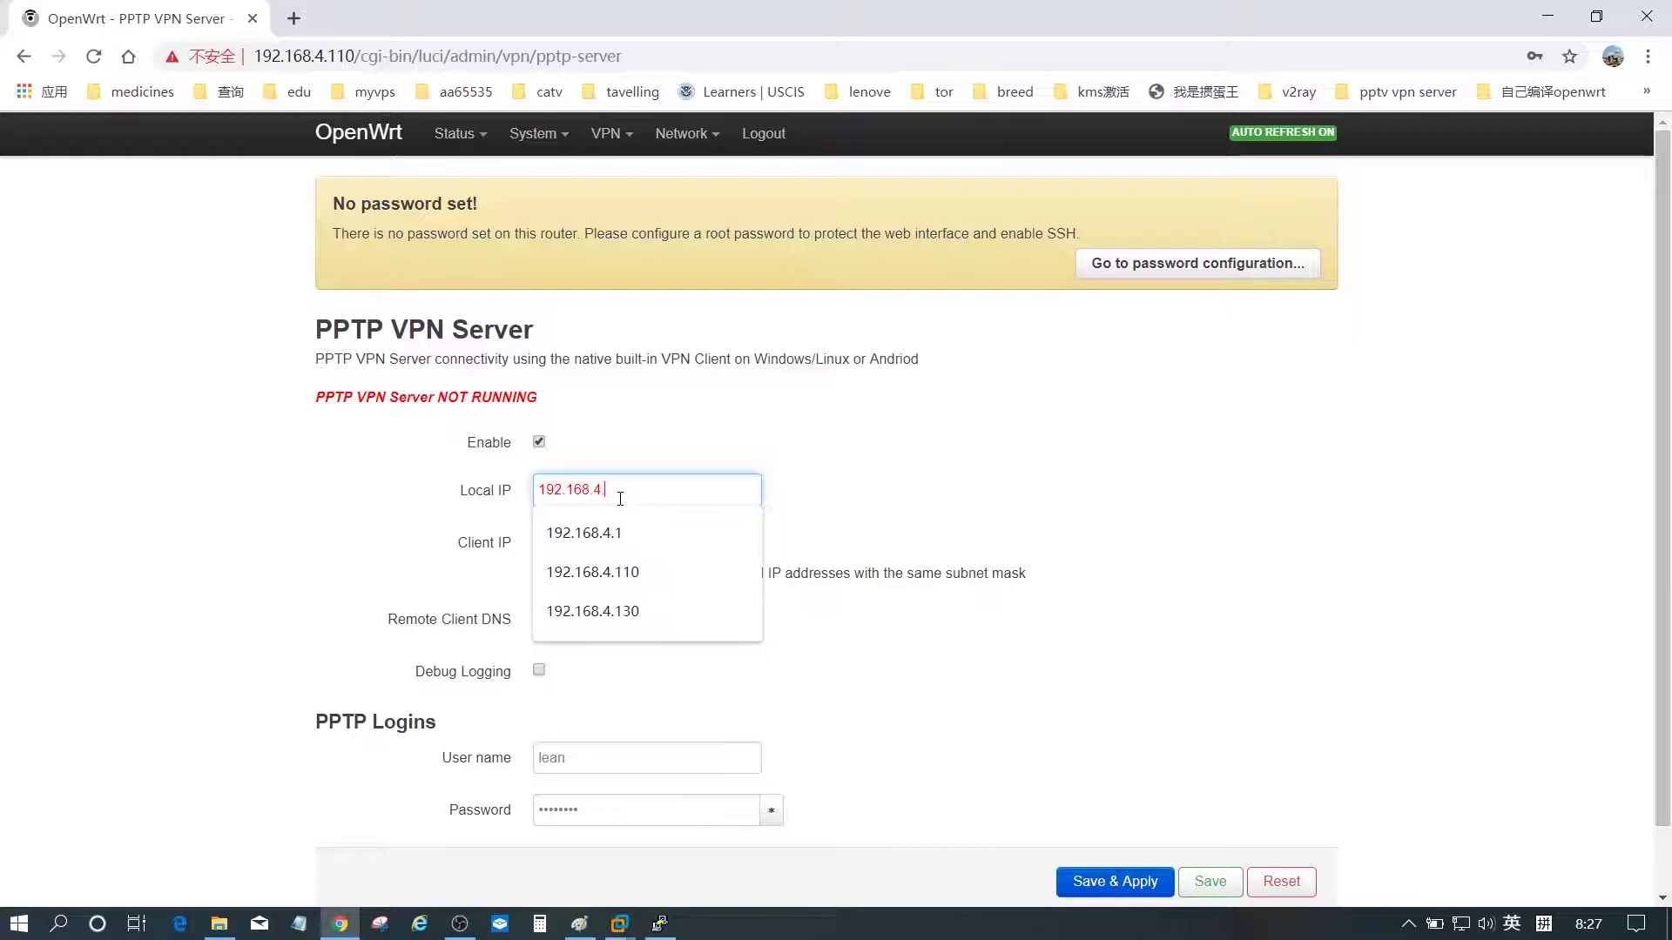
left_click(130, 467)
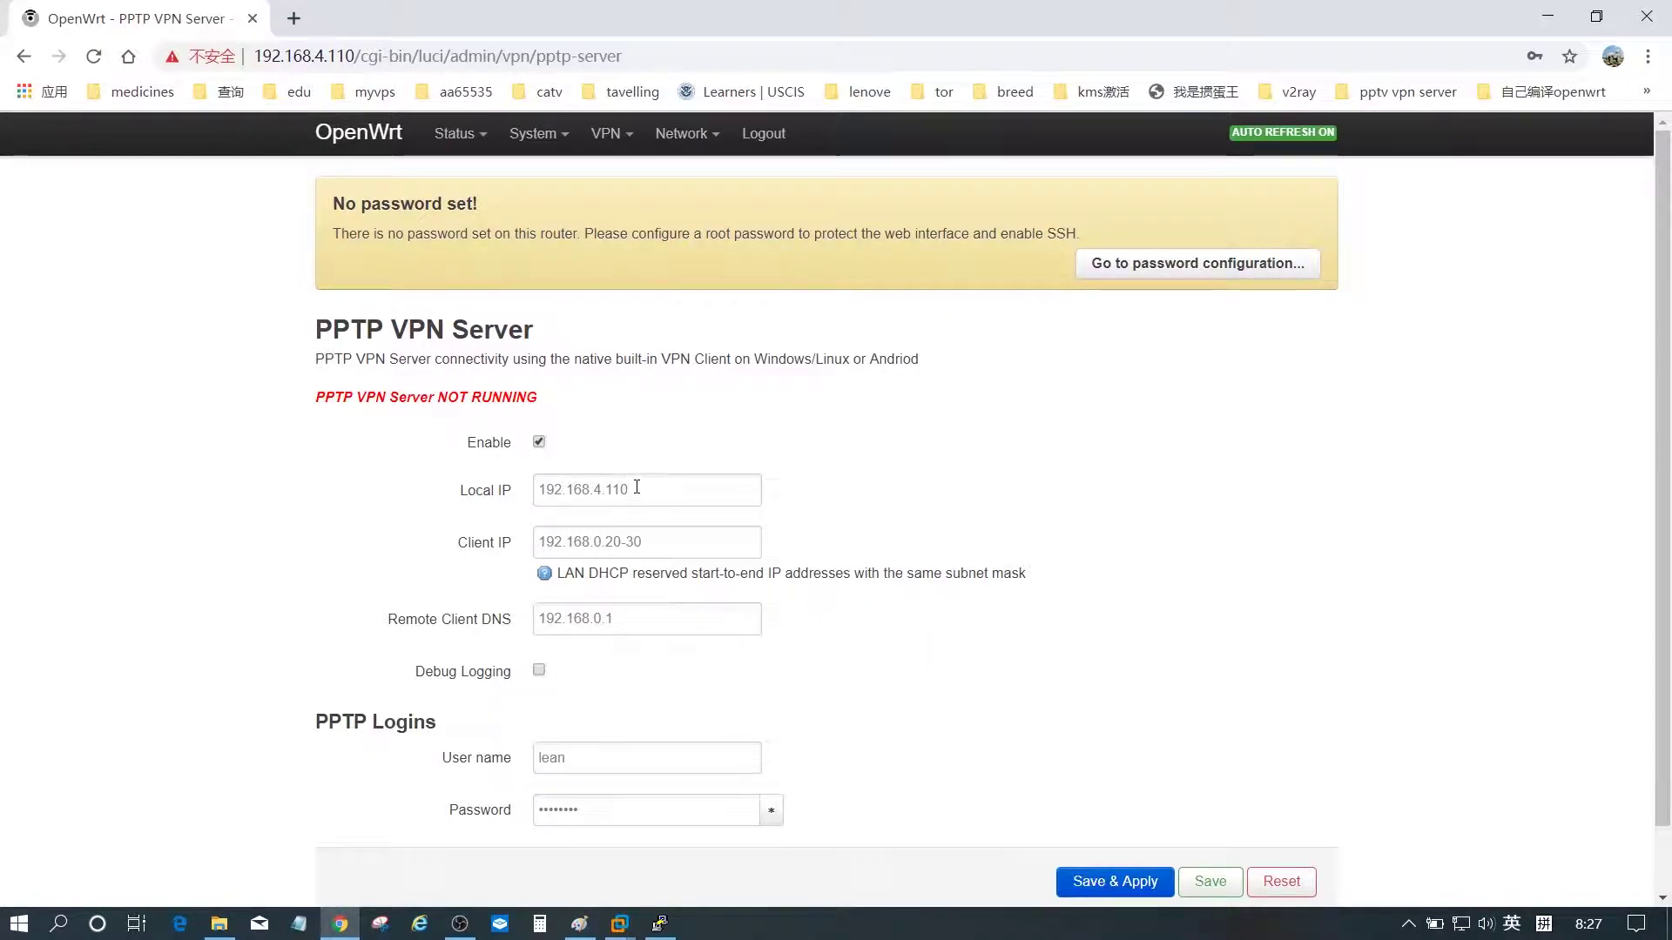
left_click(660, 540)
left_click_drag(661, 540, 595, 543)
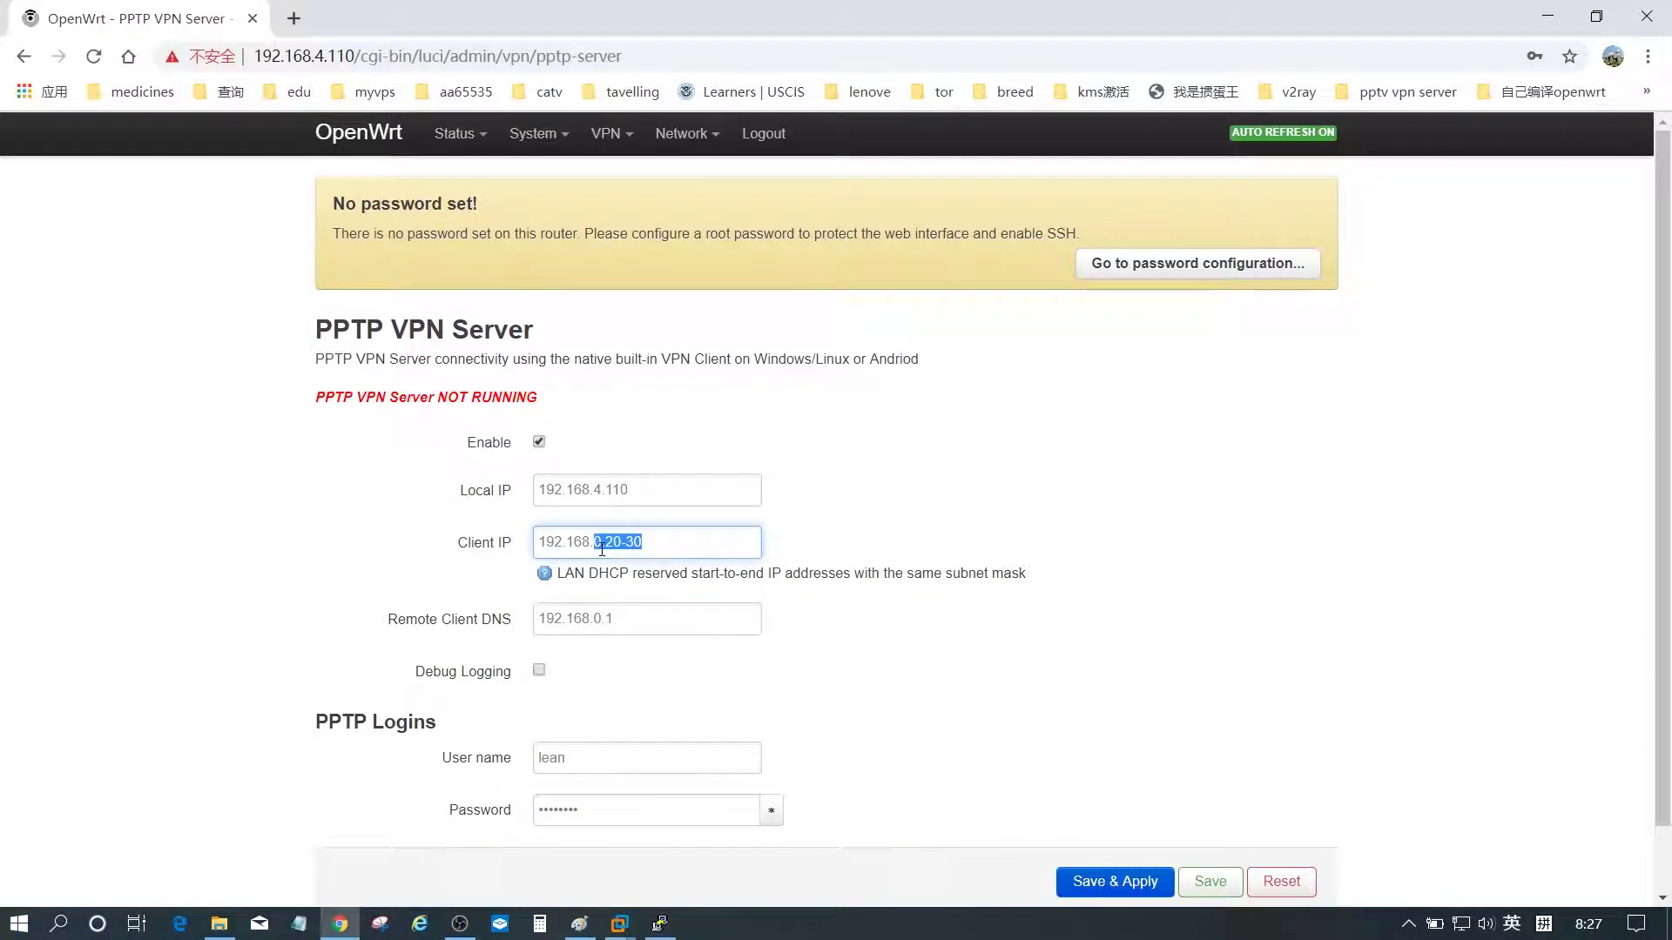
type("4.111")
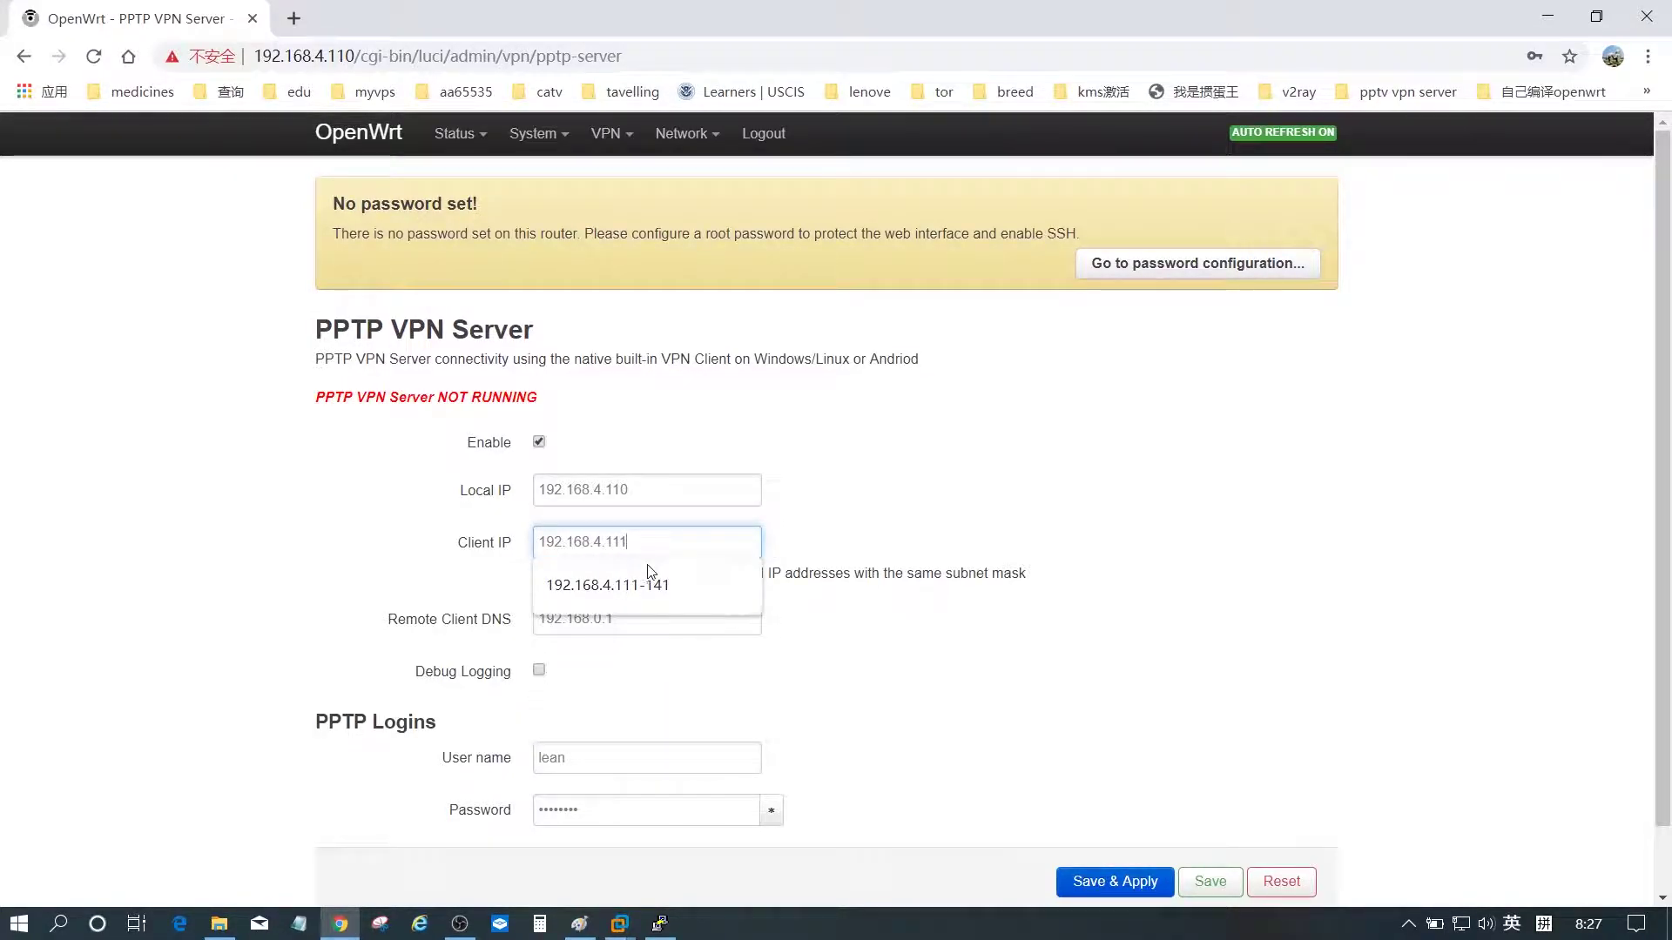
left_click(667, 592)
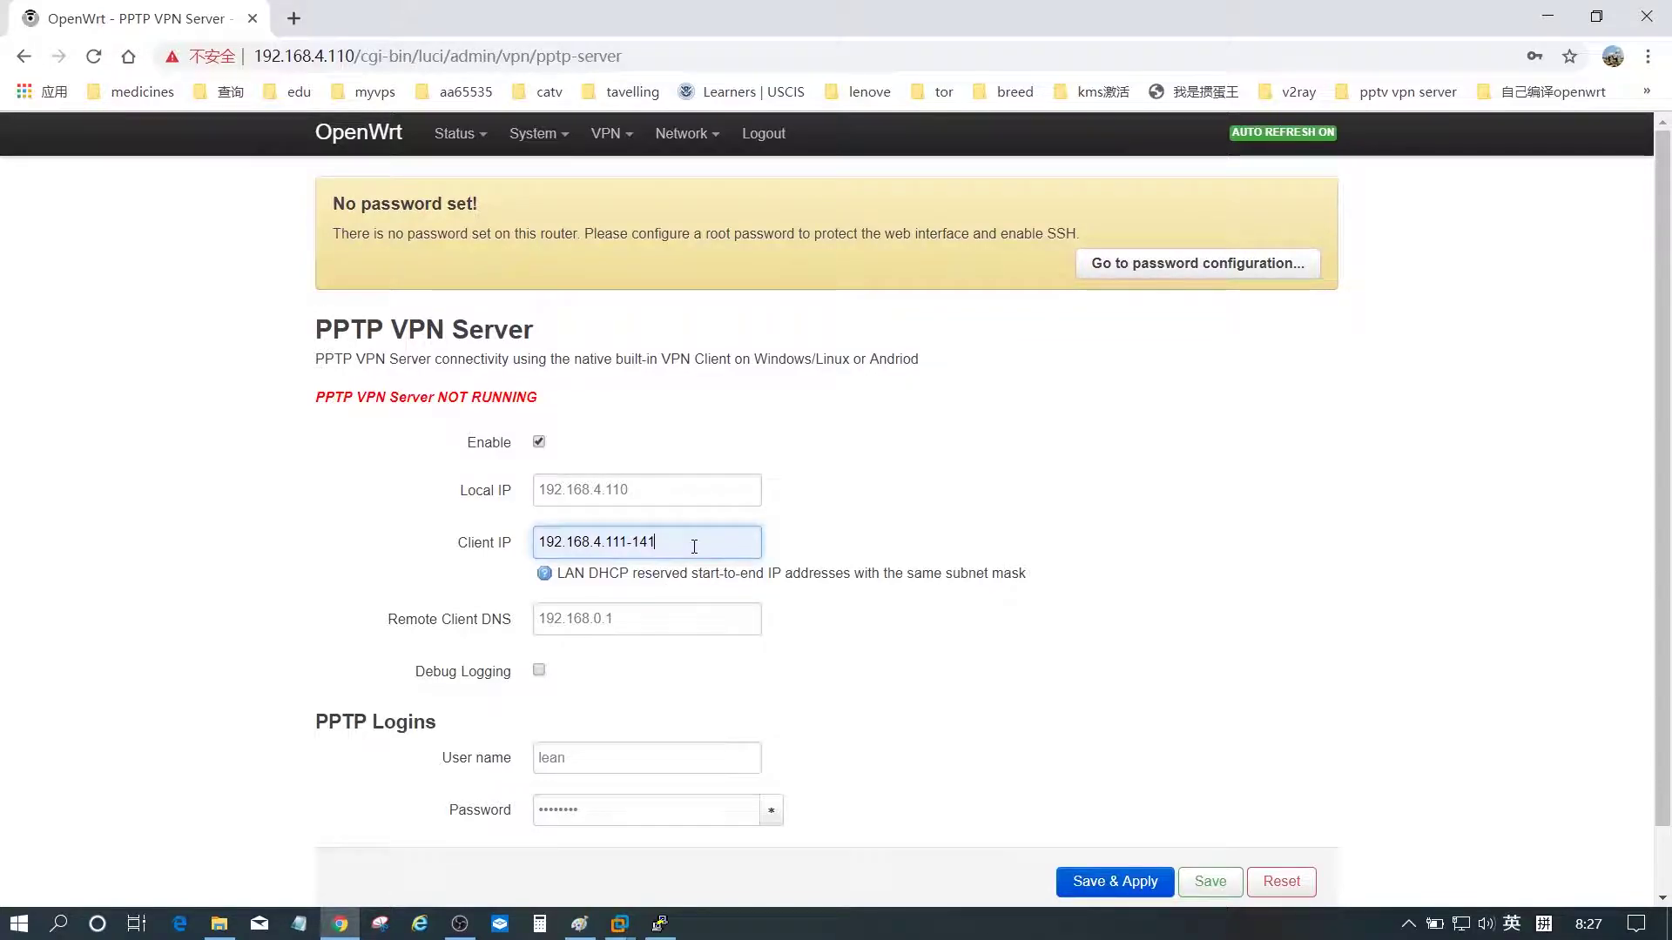
left_click(98, 427)
- Set the remote client DNS to 192.168.4.110
left_click_drag(615, 621, 596, 621)
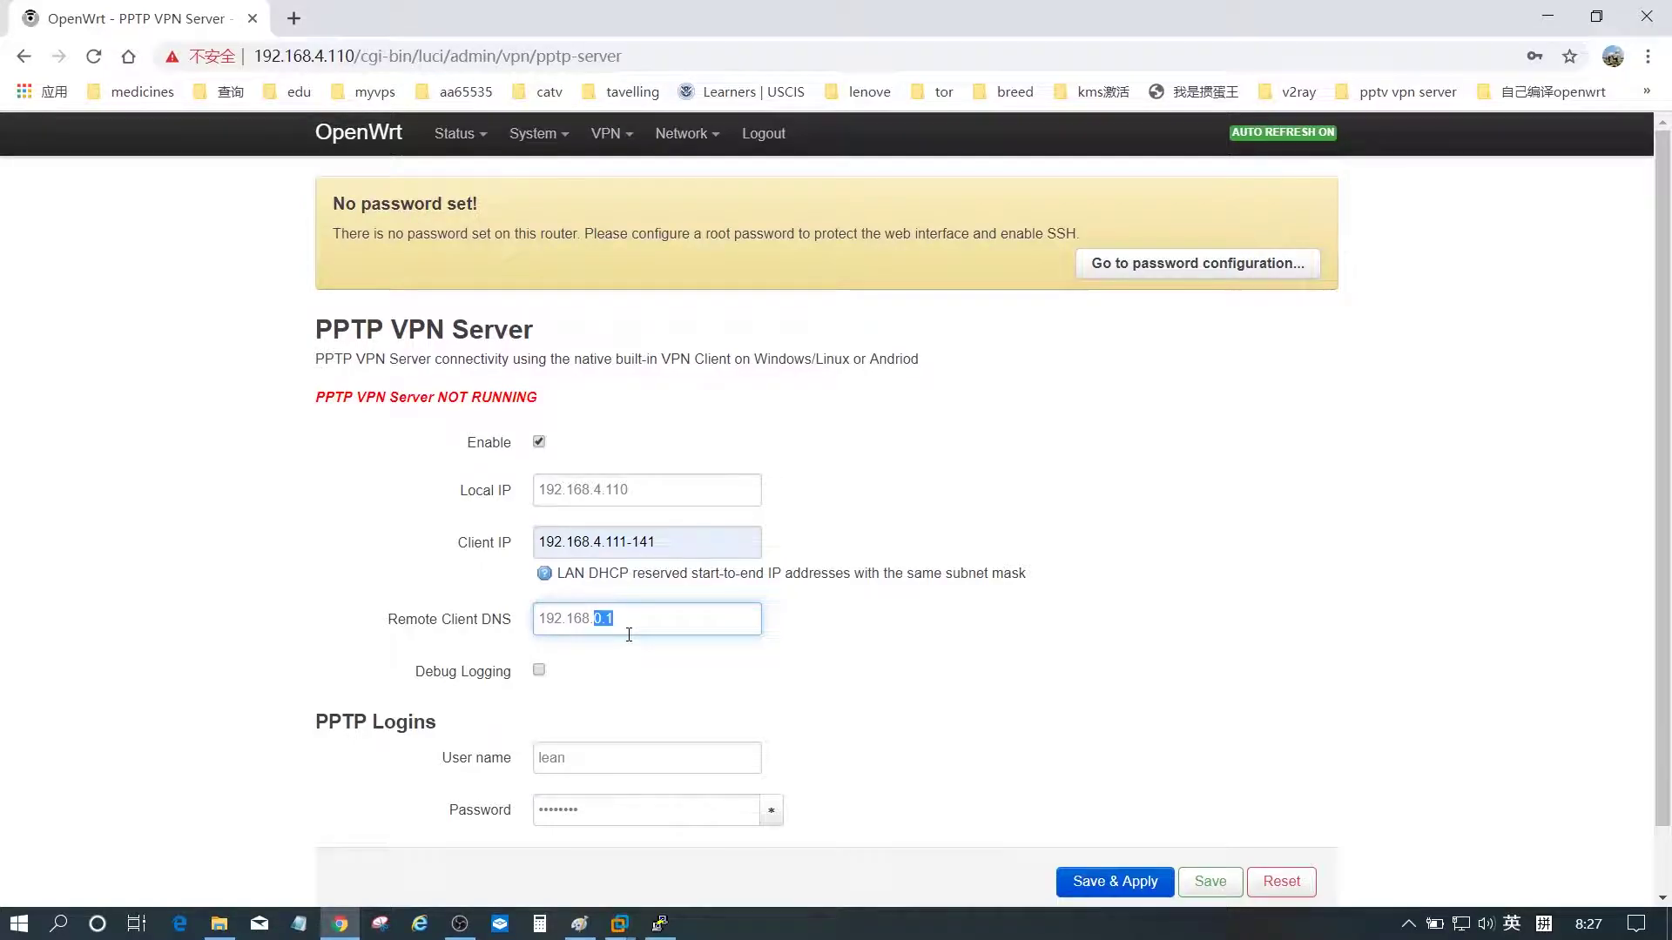
type("4")
left_click(631, 651)
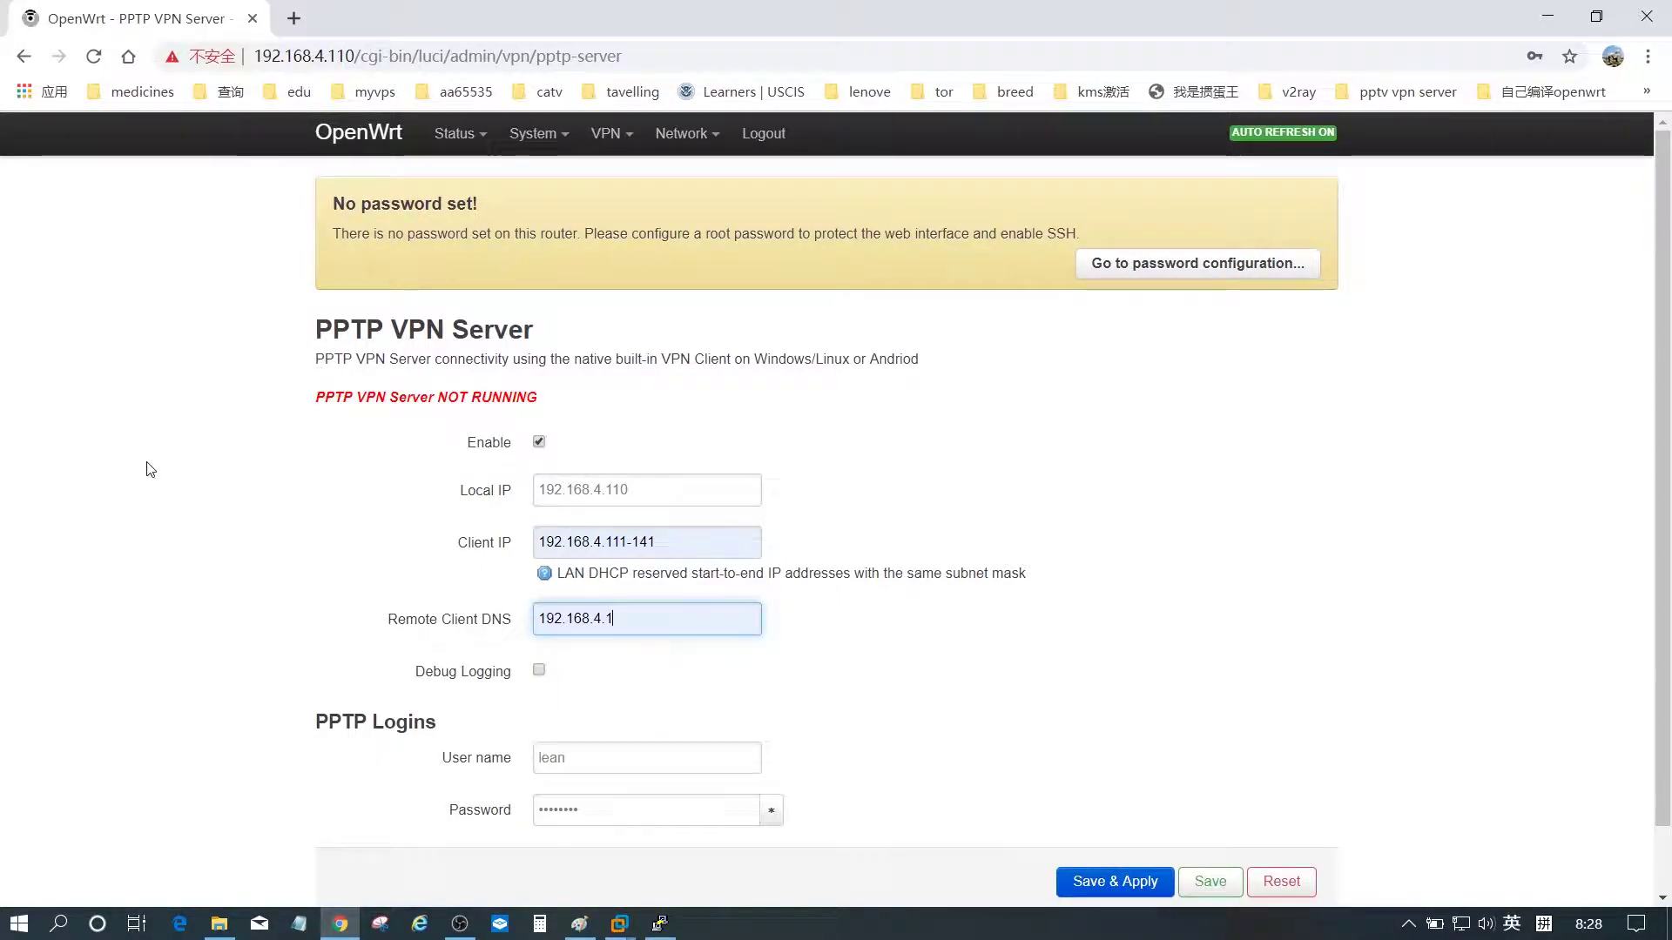
type("1")
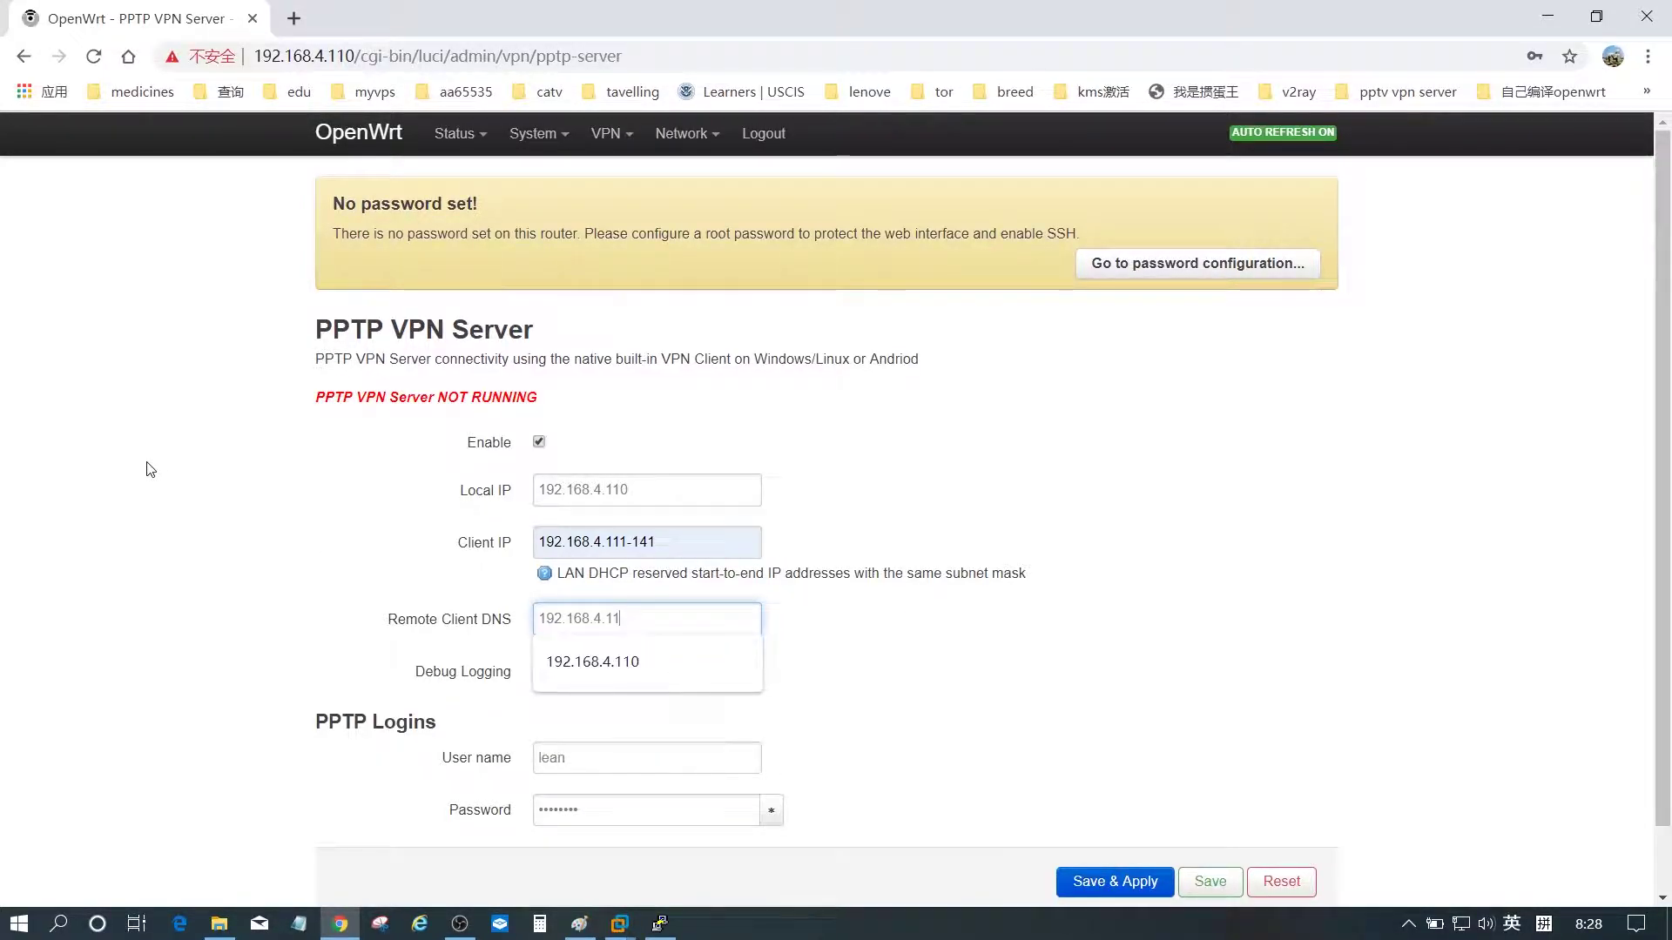
key("Down")
key("Return")
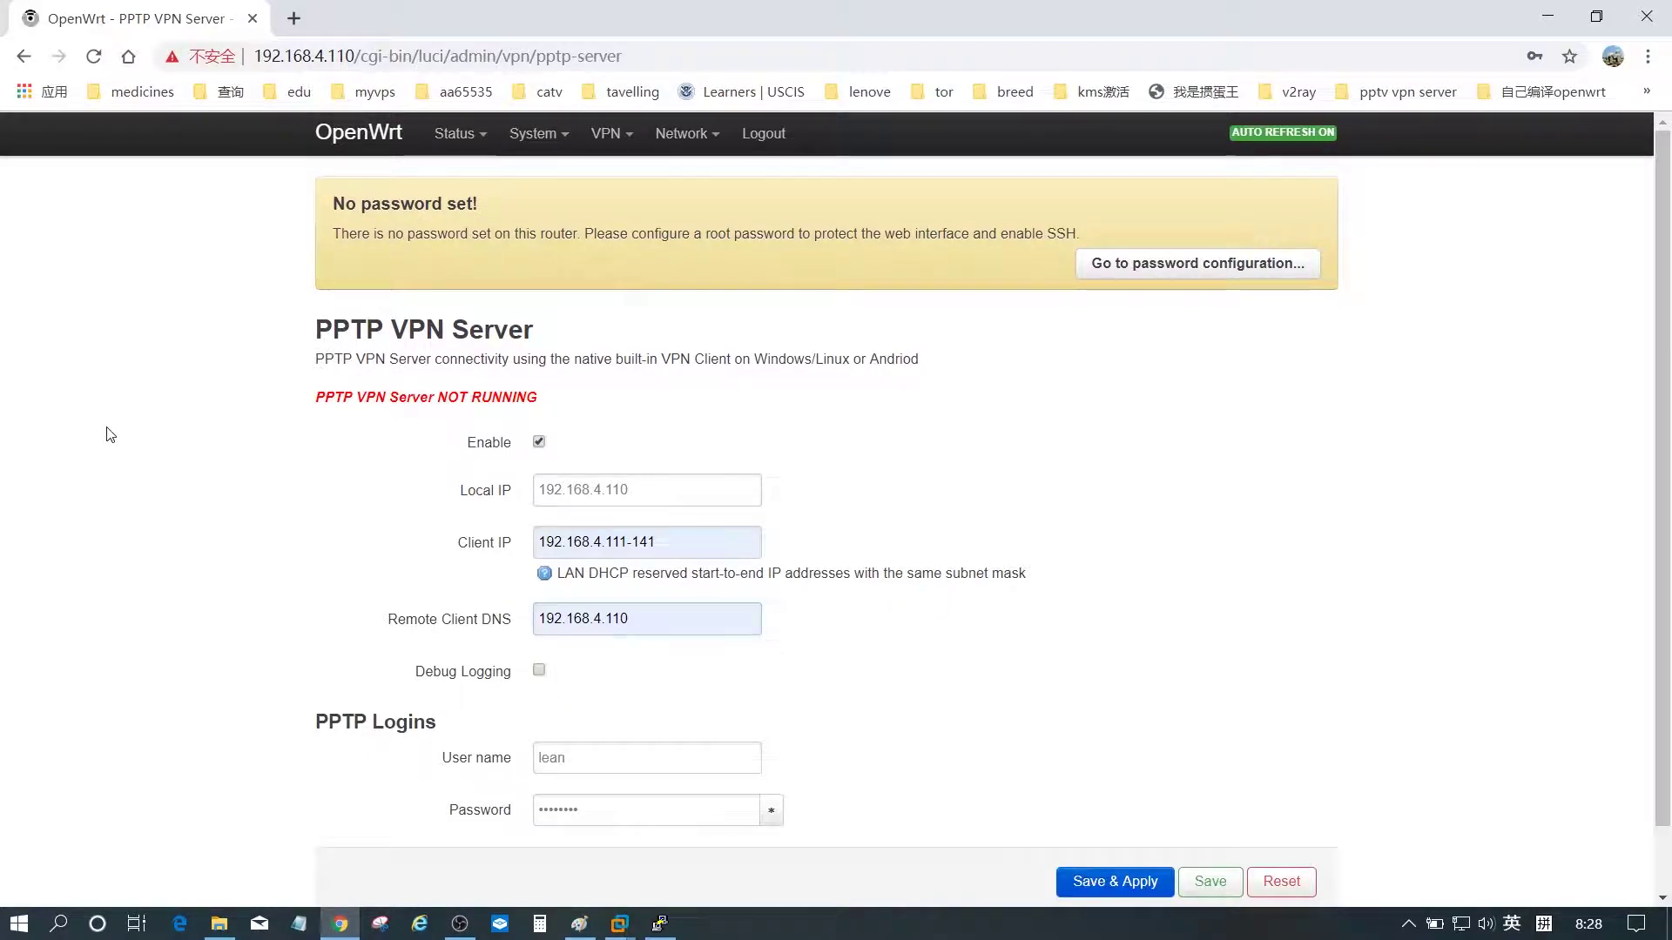
- Set the VPN login user name to test with a new password, then Save & Apply
left_click_drag(575, 763, 420, 755)
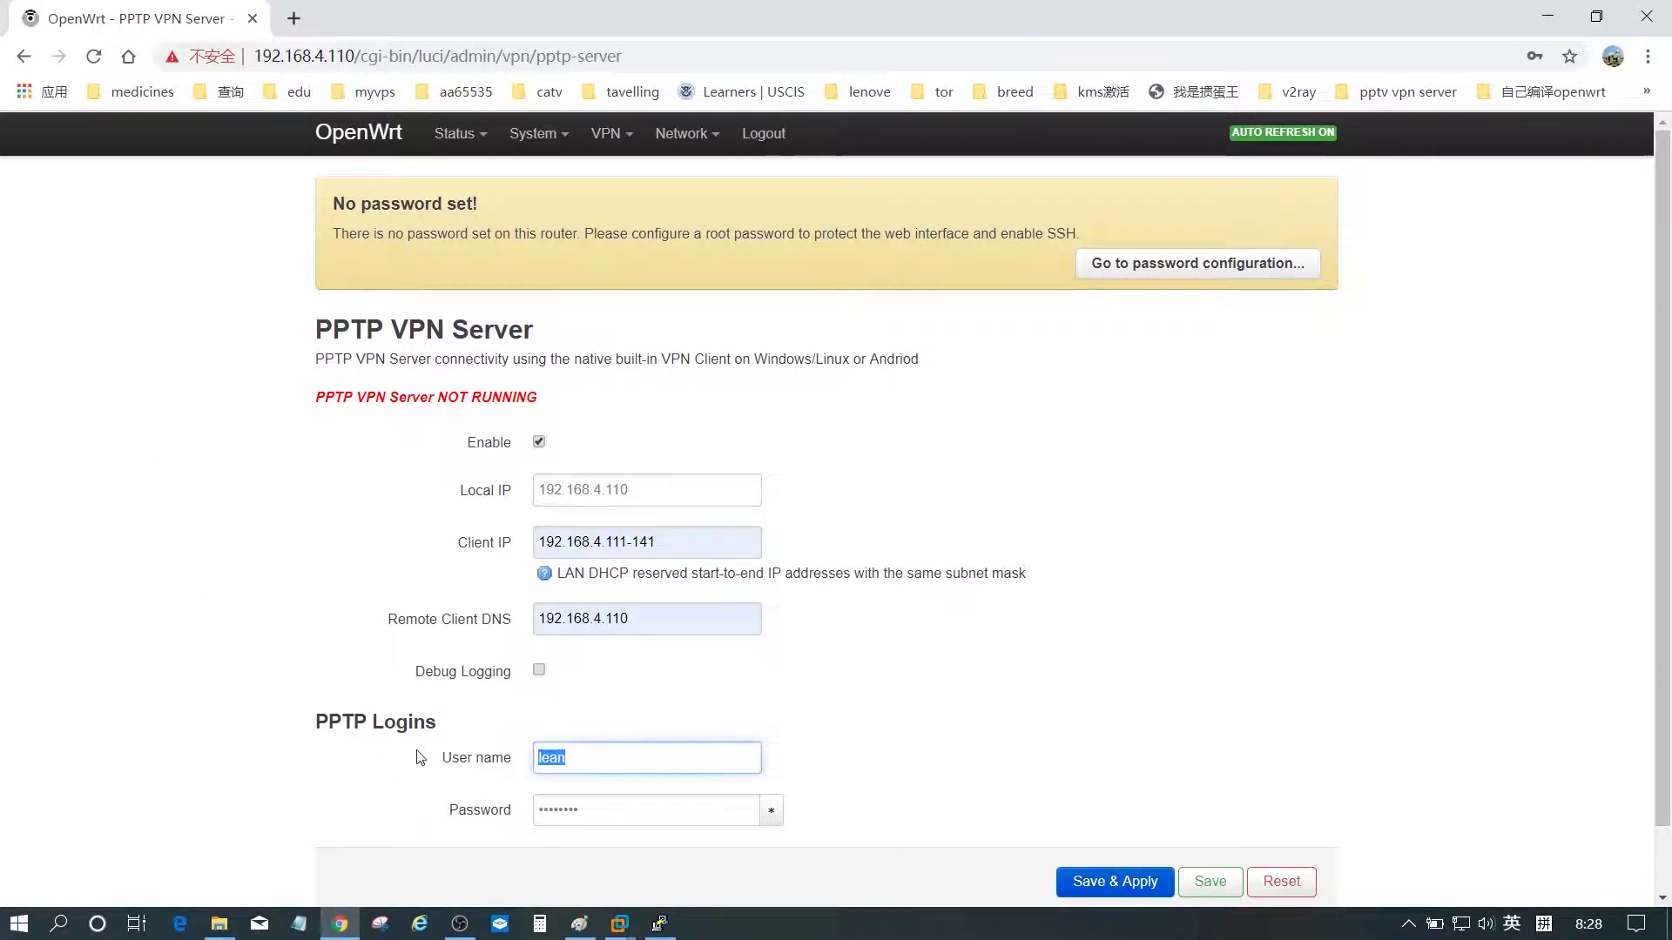
type("test")
left_click(420, 757)
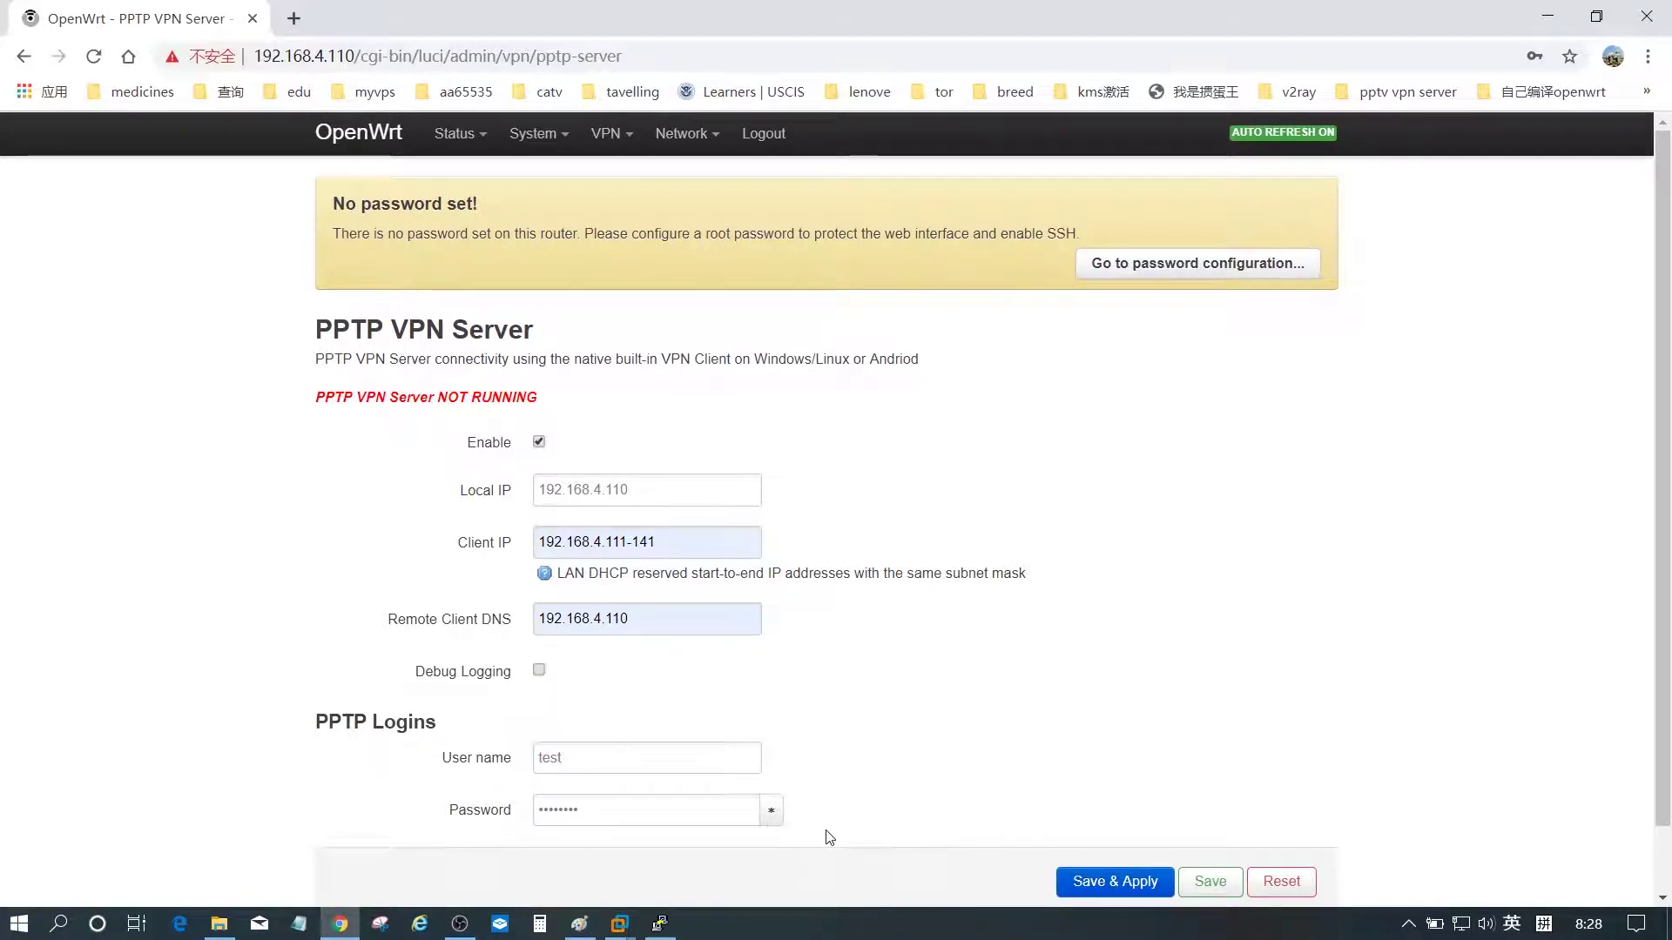
left_click(771, 811)
left_click_drag(607, 810, 497, 821)
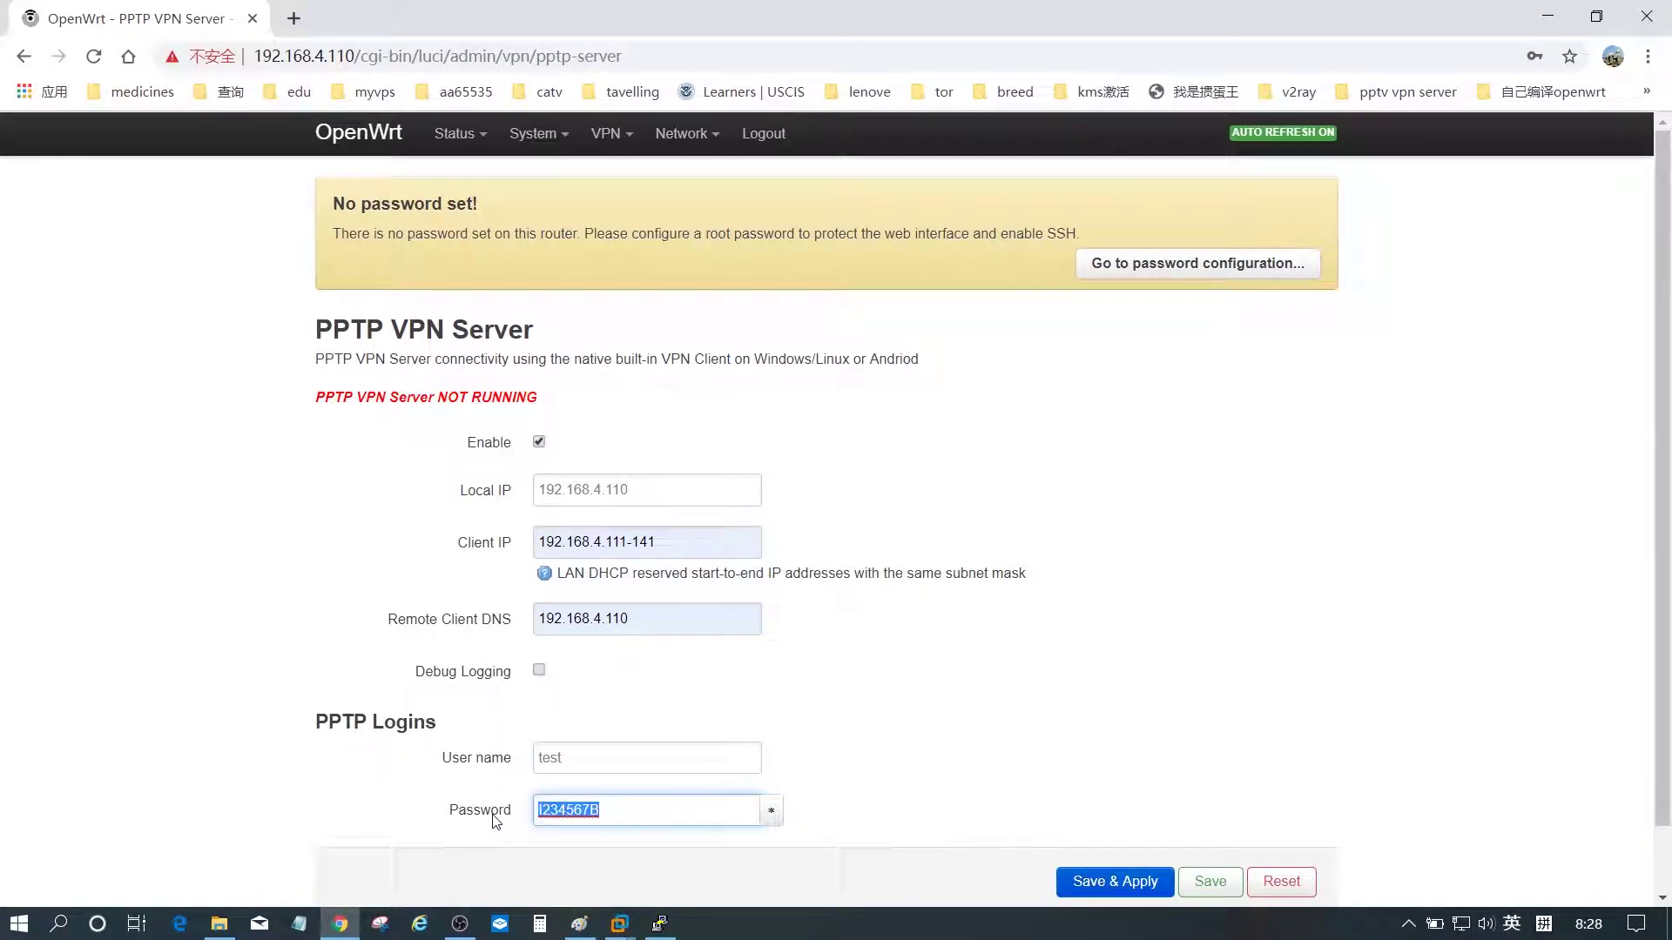
type("123456")
left_click(150, 625)
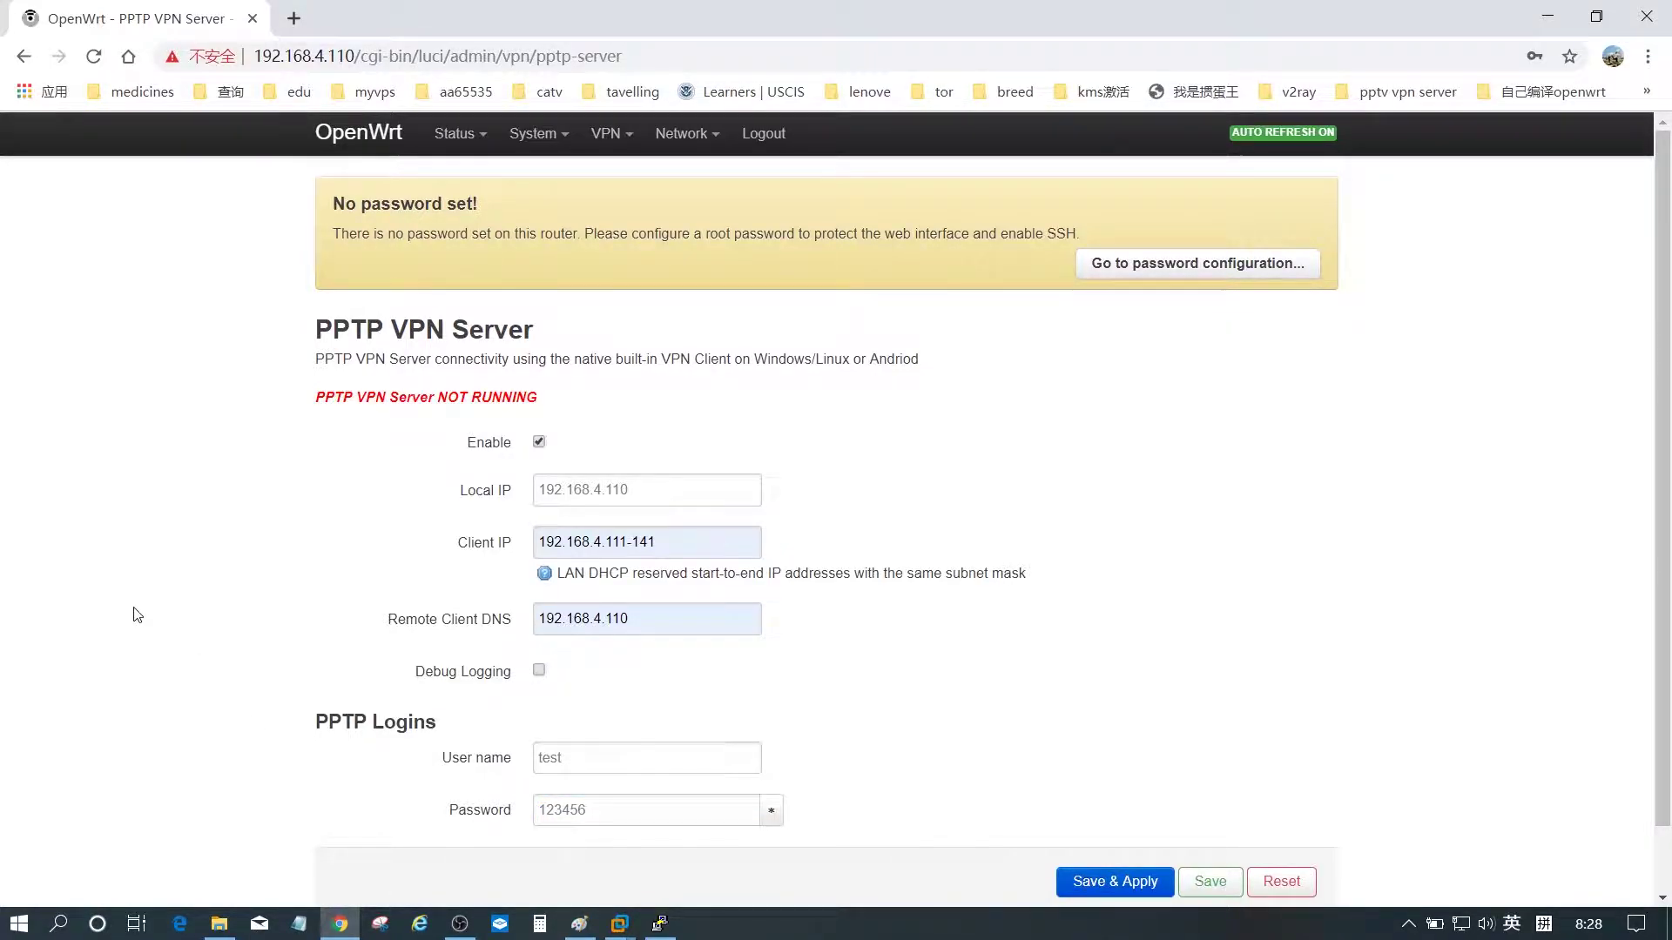
left_click(1105, 883)
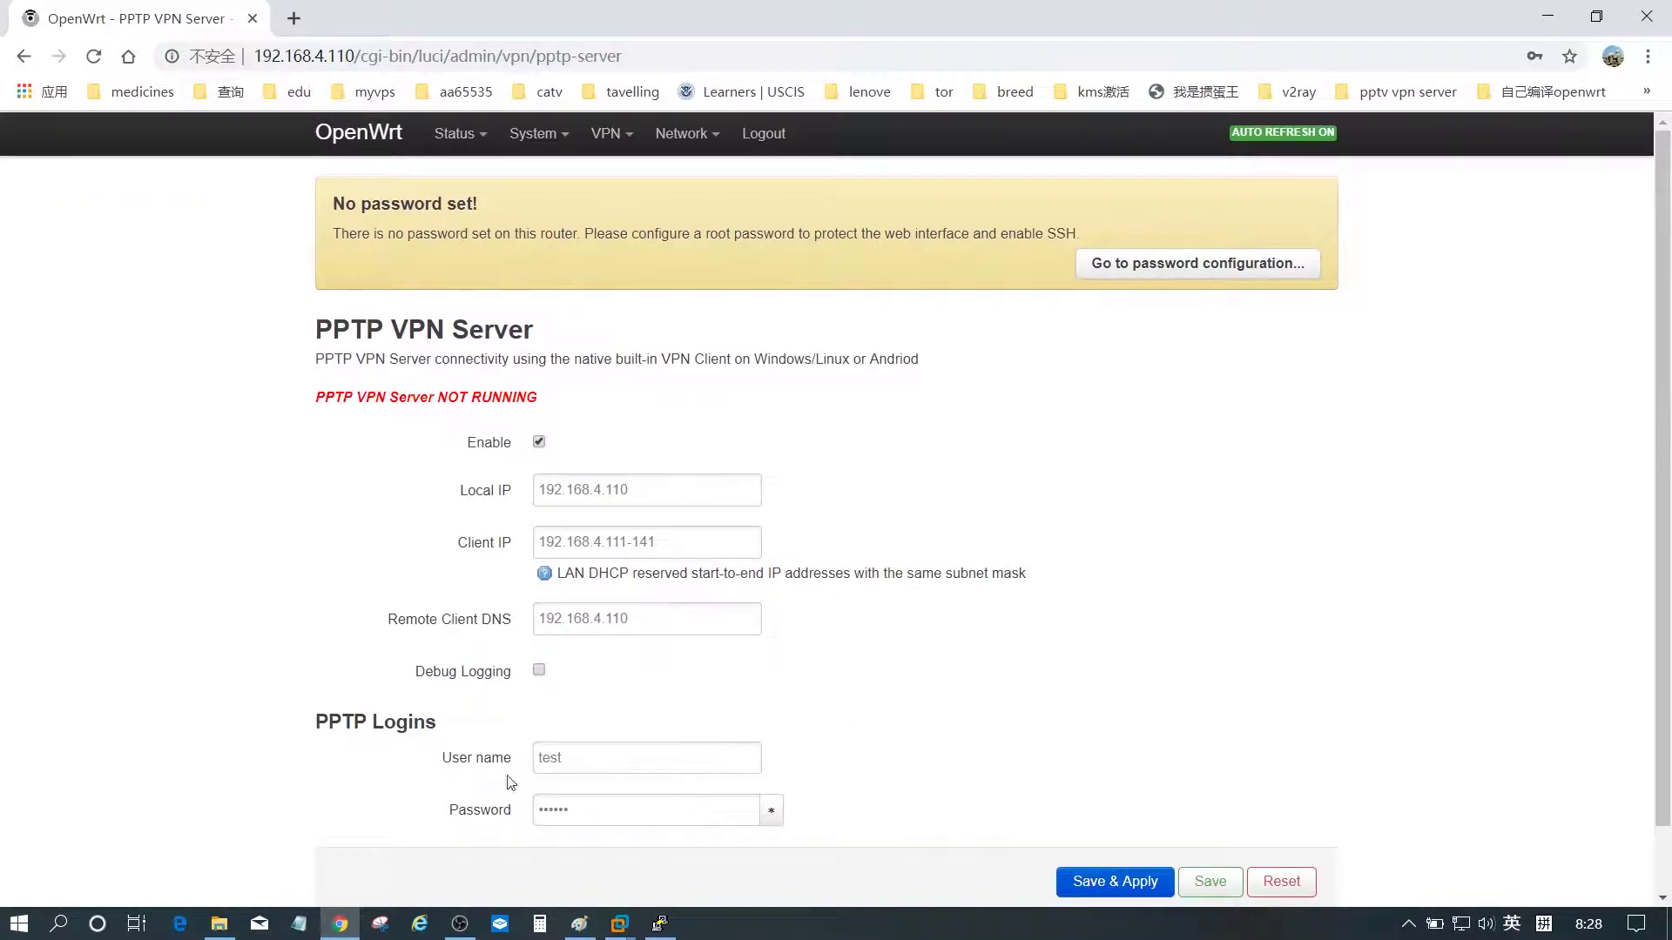
- Start pptpd in PuTTY with /etc/init.d/pptpd start and confirm LuCI shows the server RUNNING
left_click(660, 924)
type("/etc/init.d/")
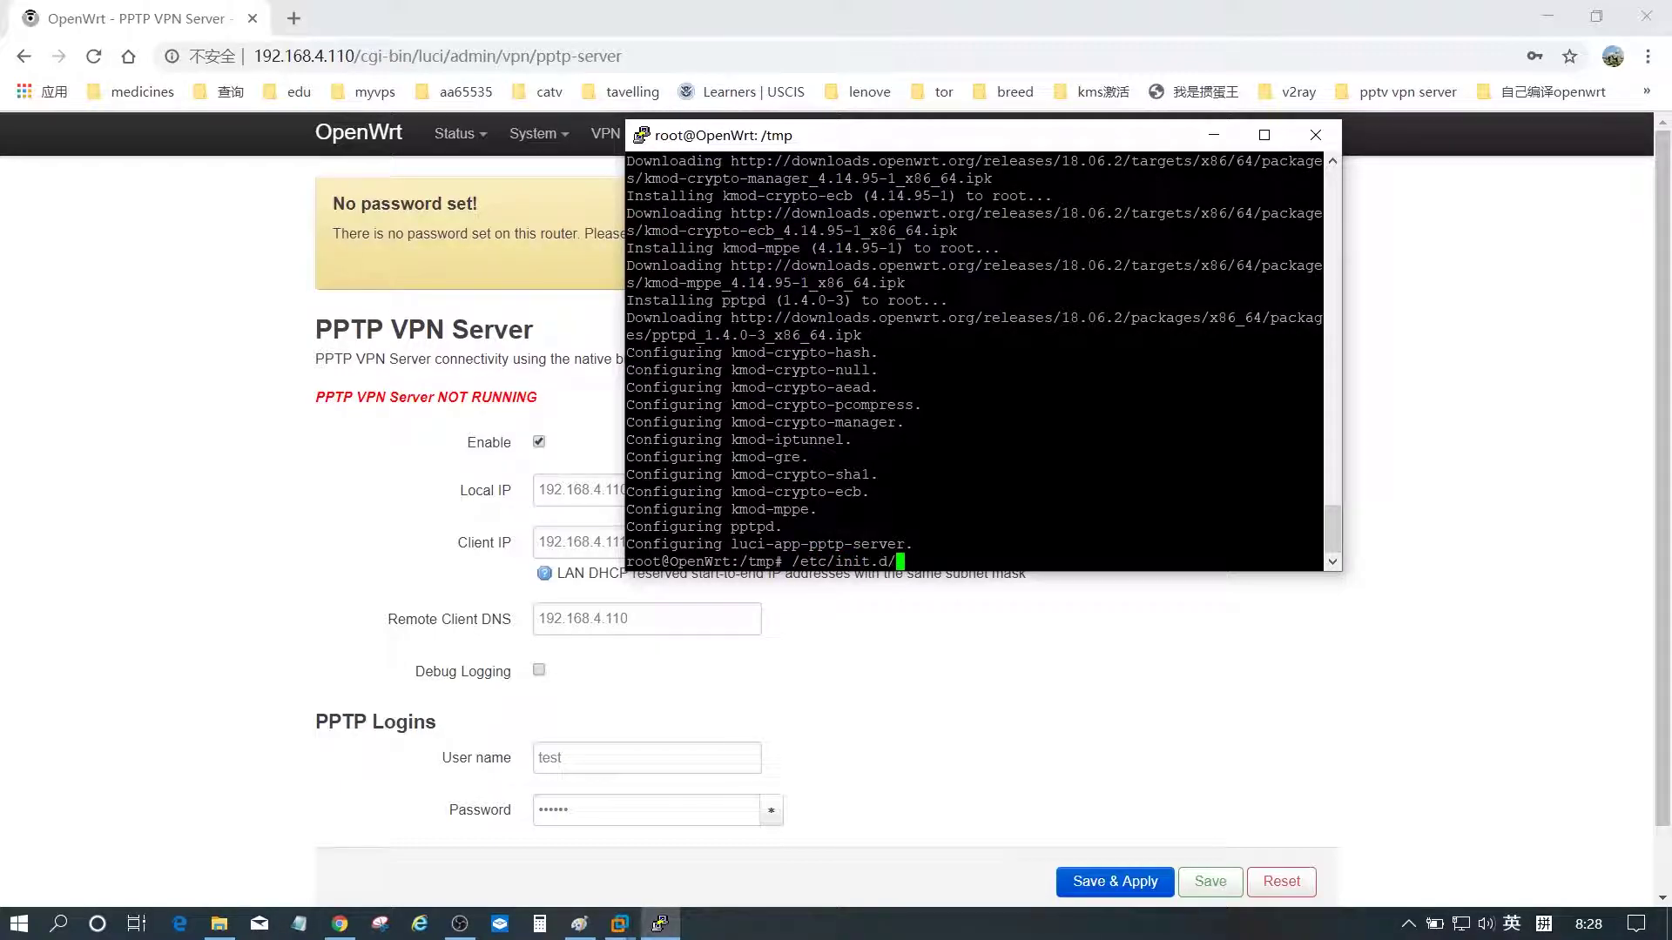
type("pptpd start")
key("Return")
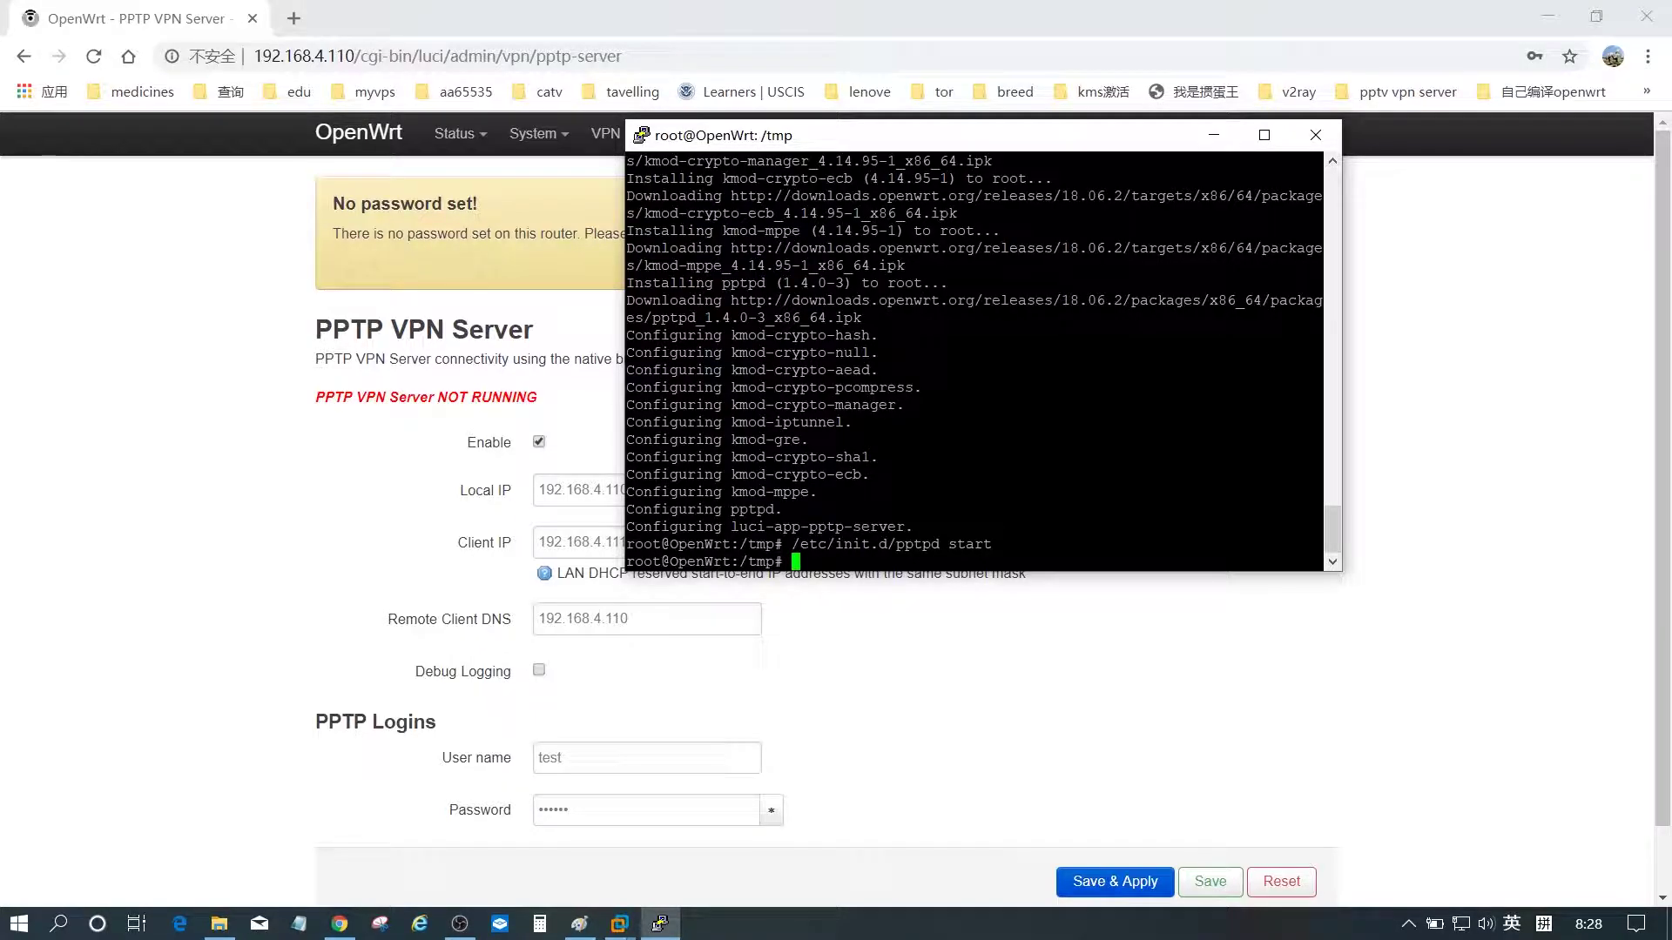
left_click(1214, 135)
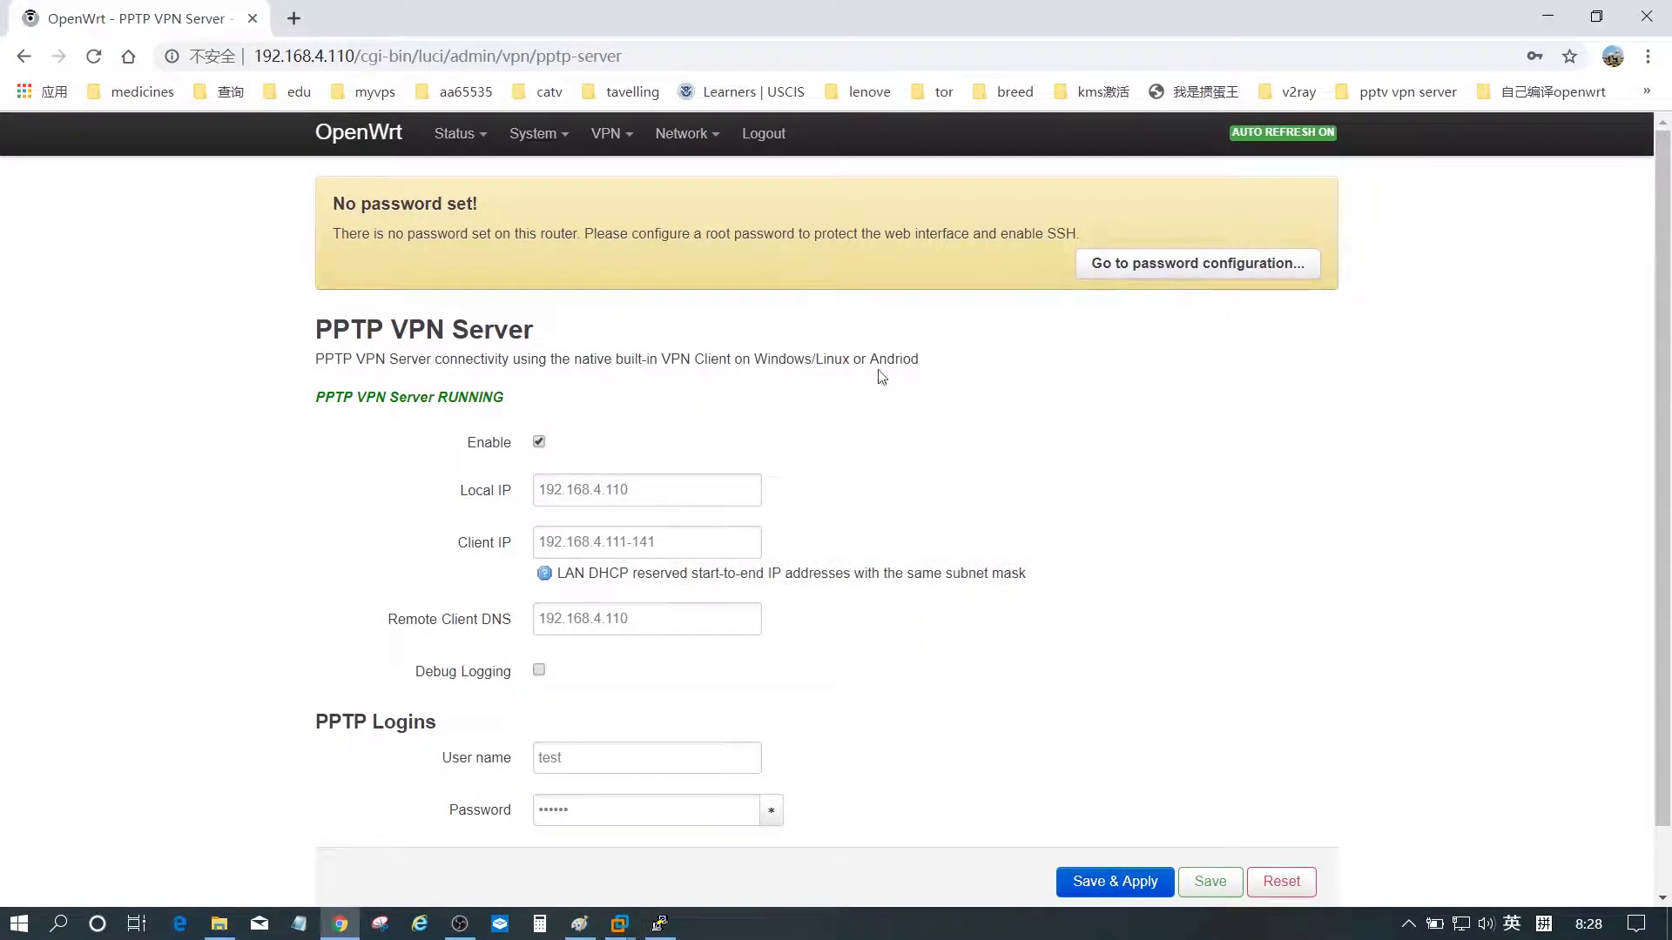
triple_click(349, 393)
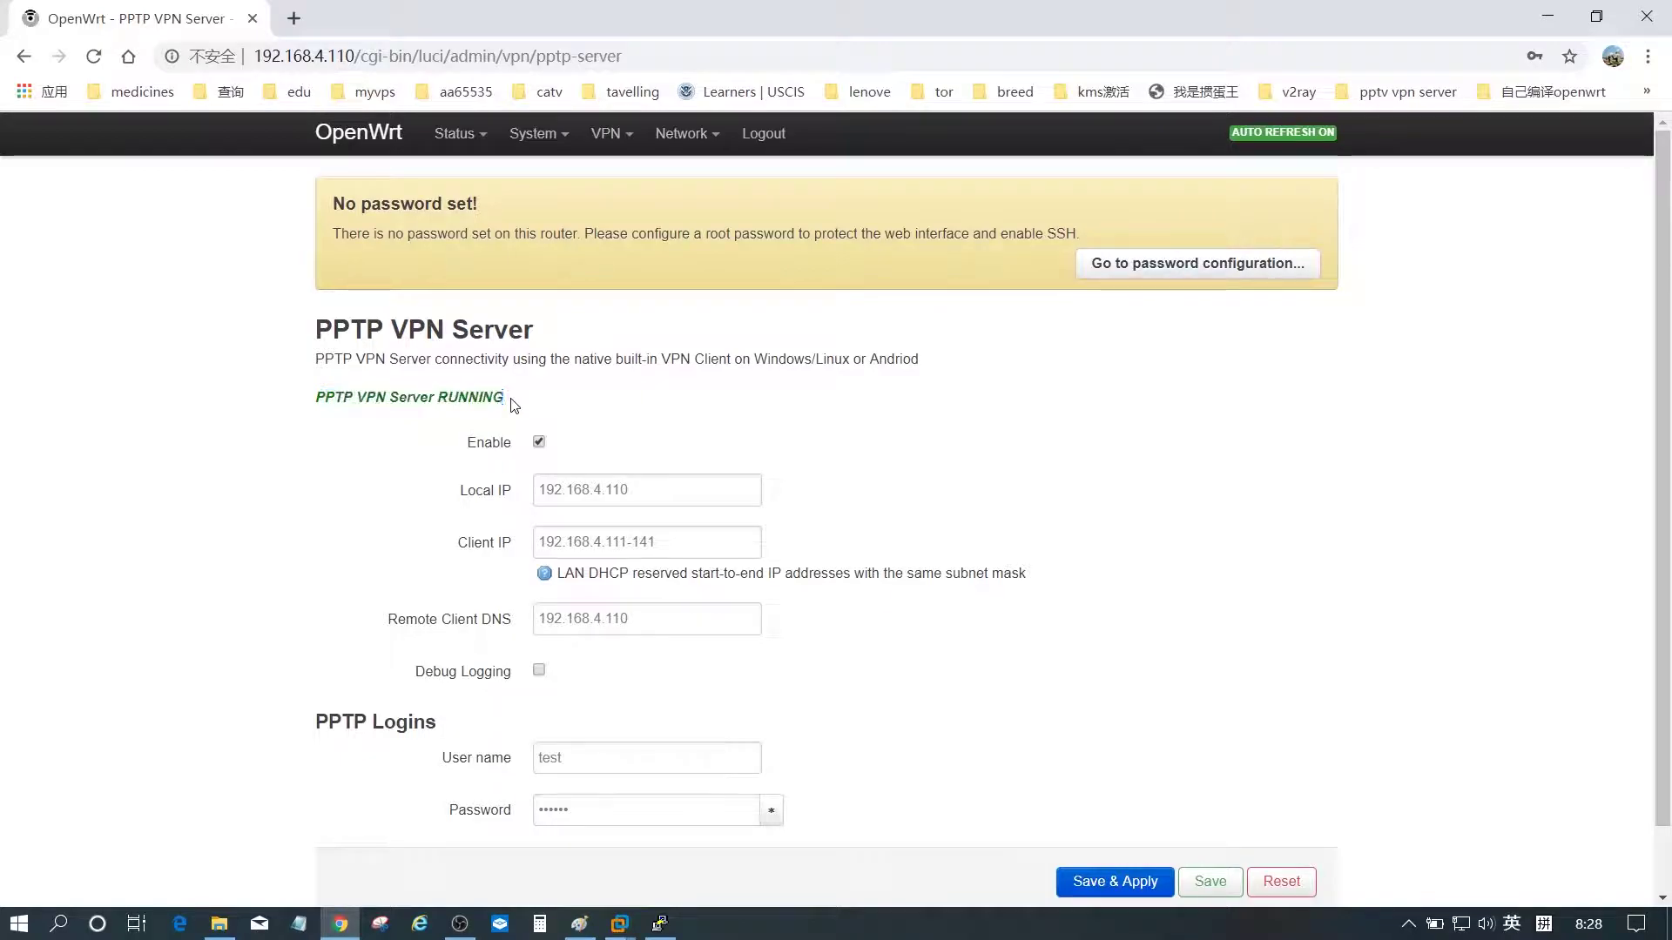
- Go to LuCI's System > Startup page with the startup scripts and rc.local
mouse_move(557, 150)
left_click(549, 262)
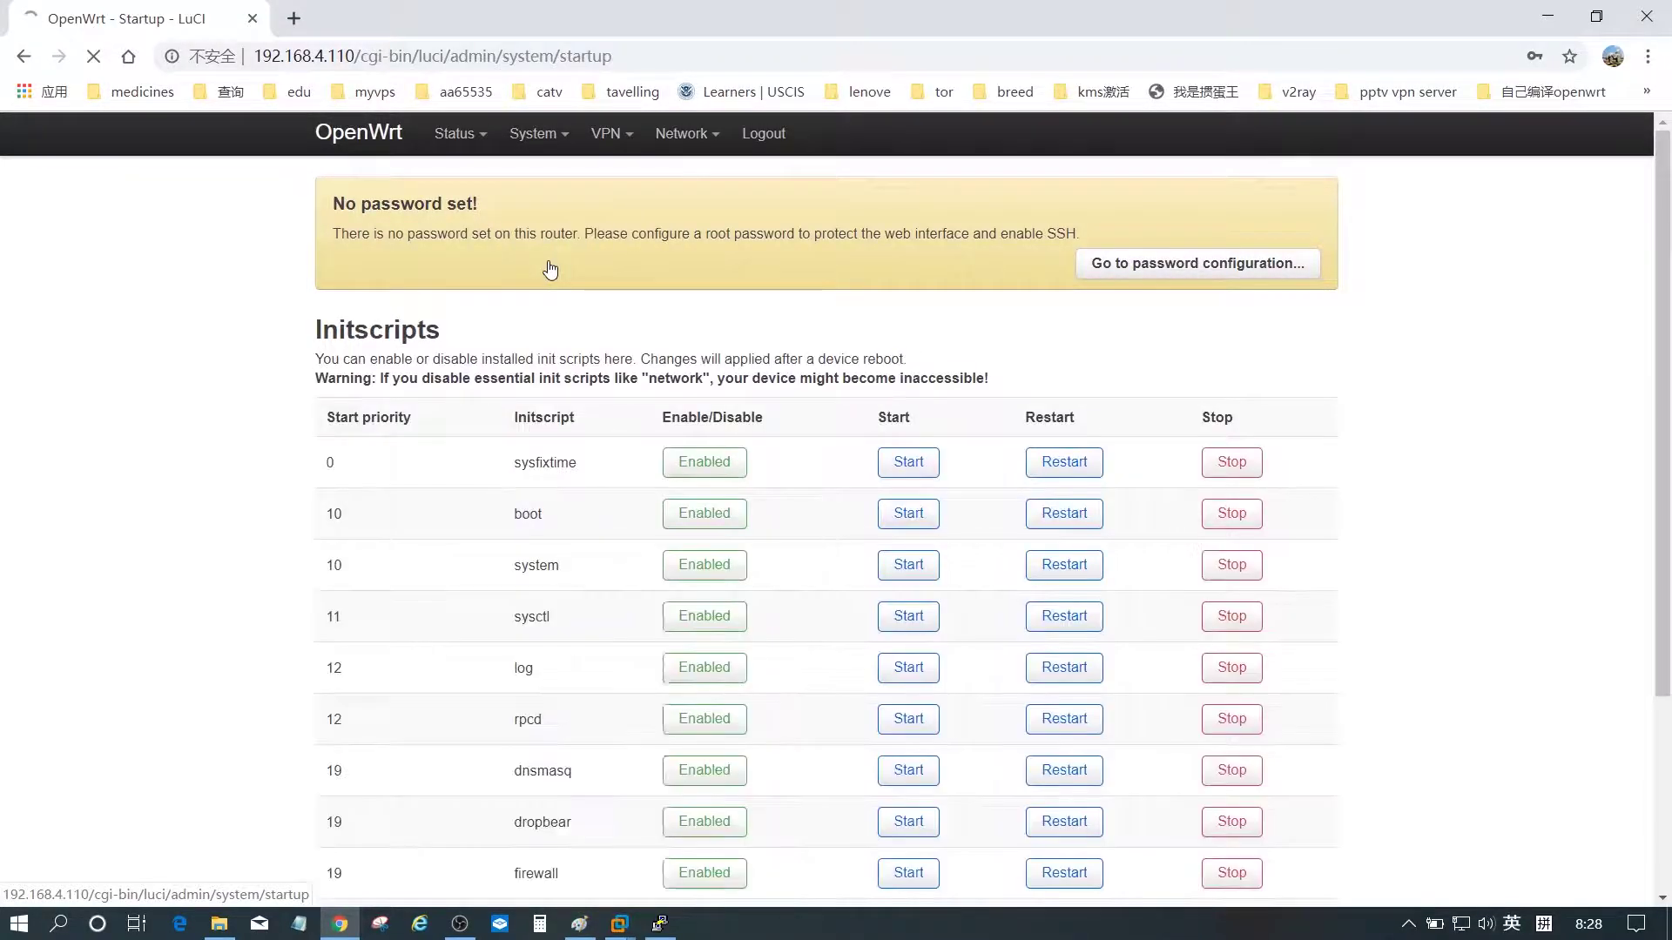
scroll(122, 490, "down", 14)
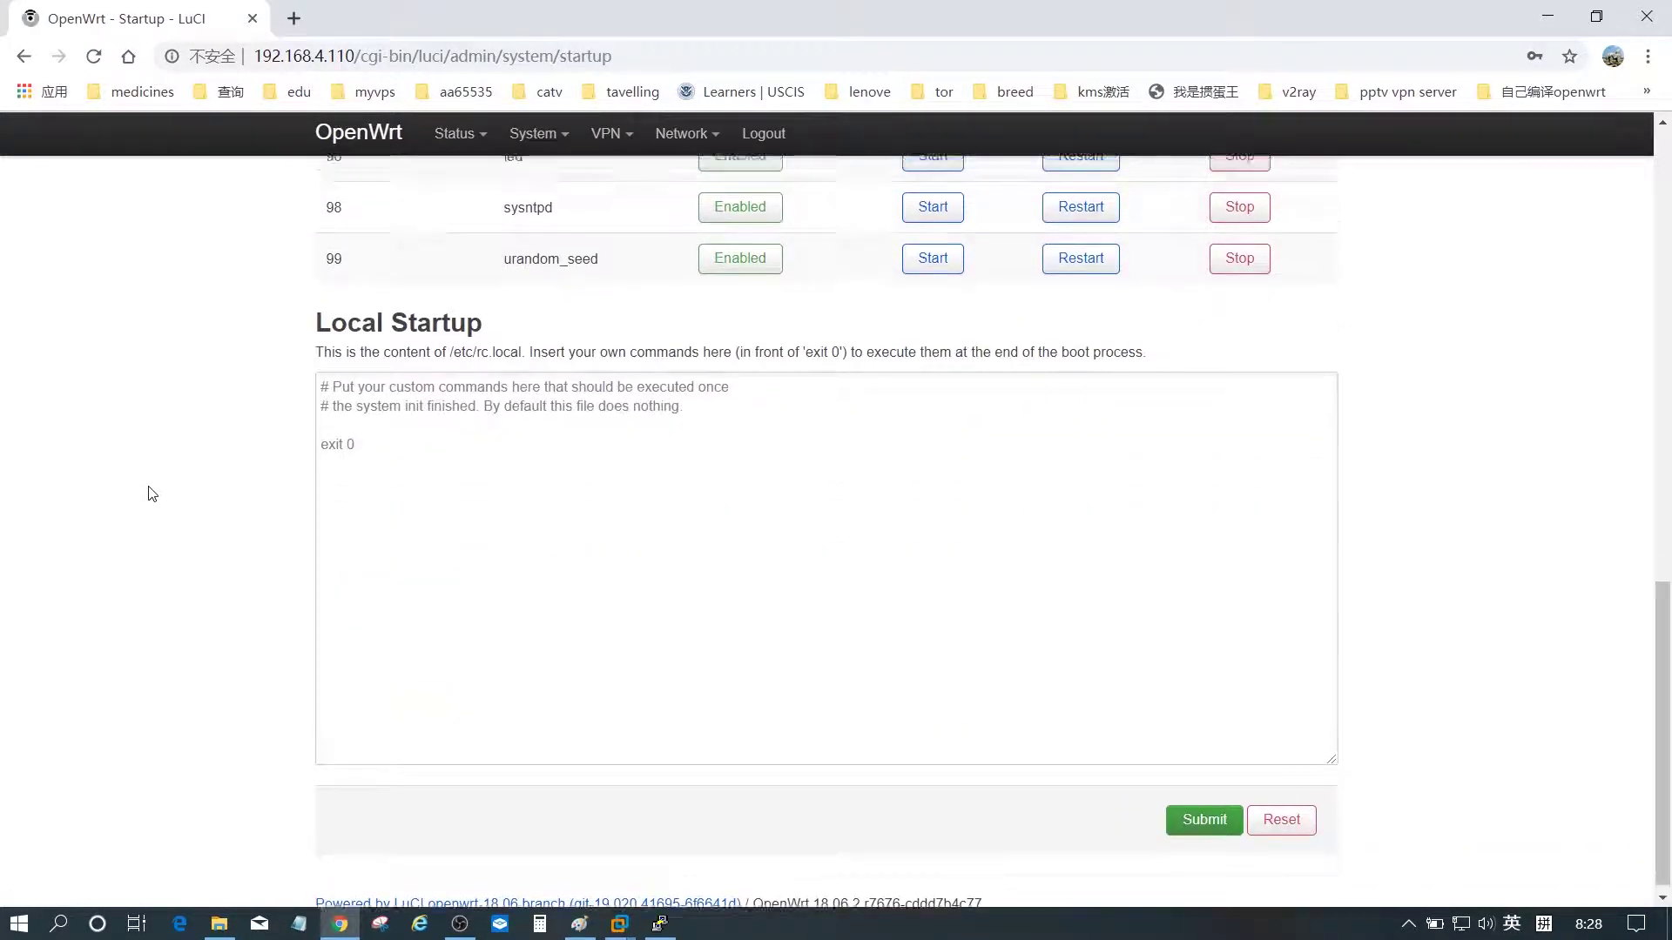
- Disable pptpd from launching at boot on the Startup page
scroll(149, 492, "up", 8)
scroll(149, 593, "down", 1)
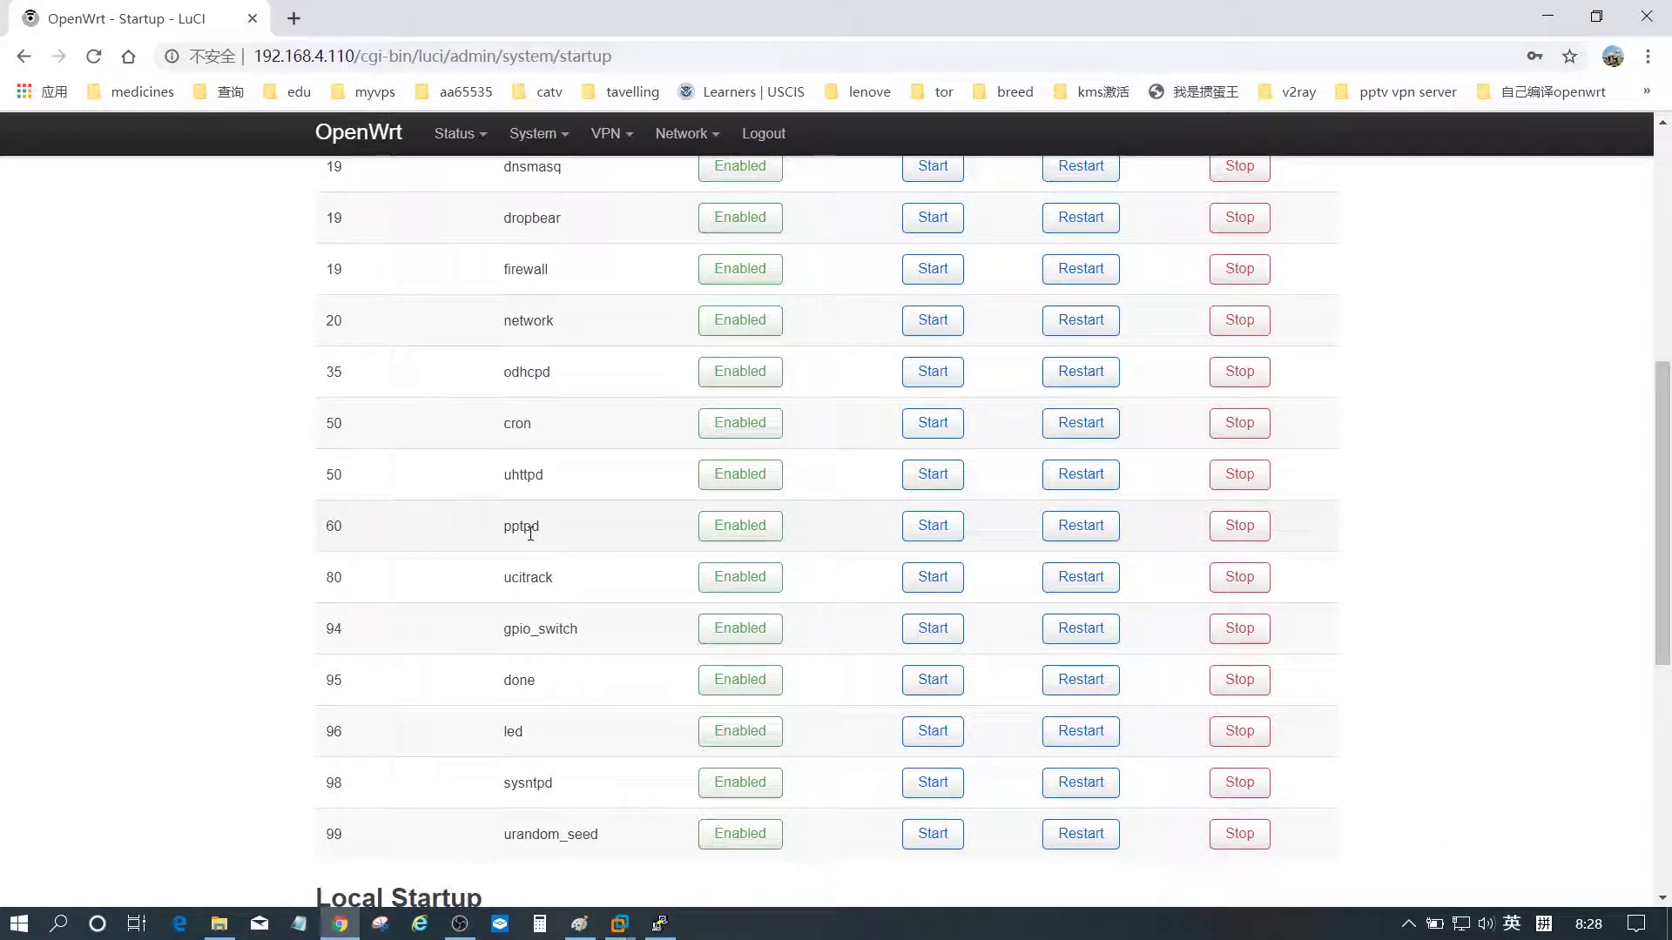
left_click(741, 526)
scroll(752, 535, "down", 2)
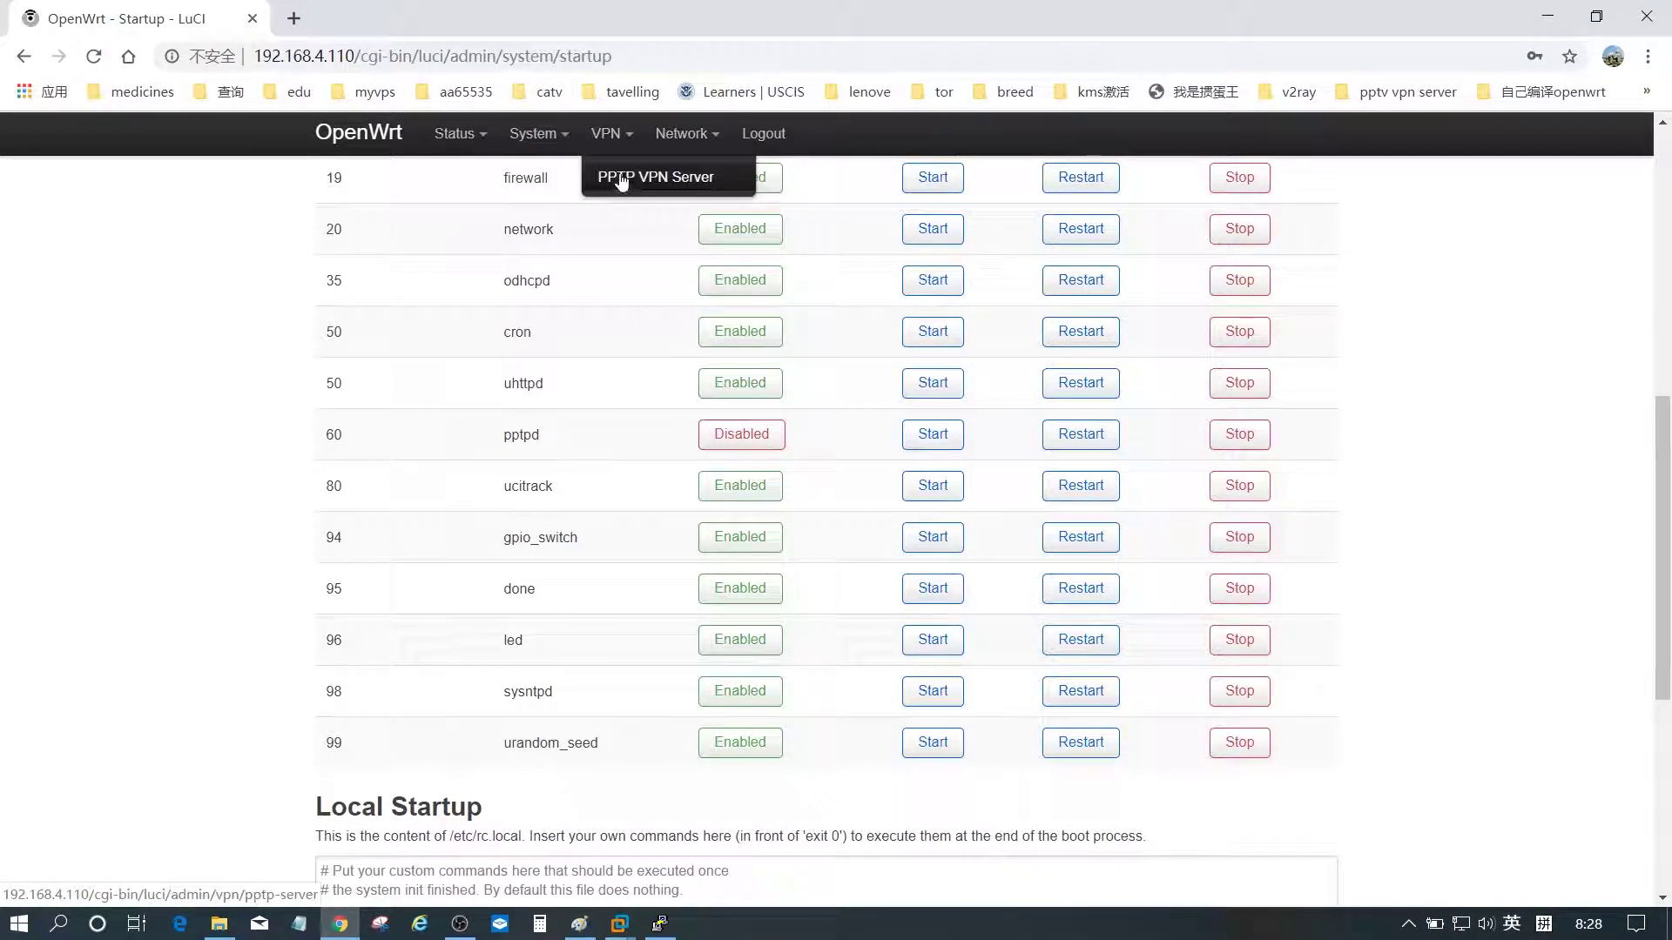
- Go to VPN > PPTP VPN Server, which still reports the server RUNNING
left_click(620, 177)
right_click(173, 343)
left_click(88, 277)
right_click(158, 374)
left_click(93, 265)
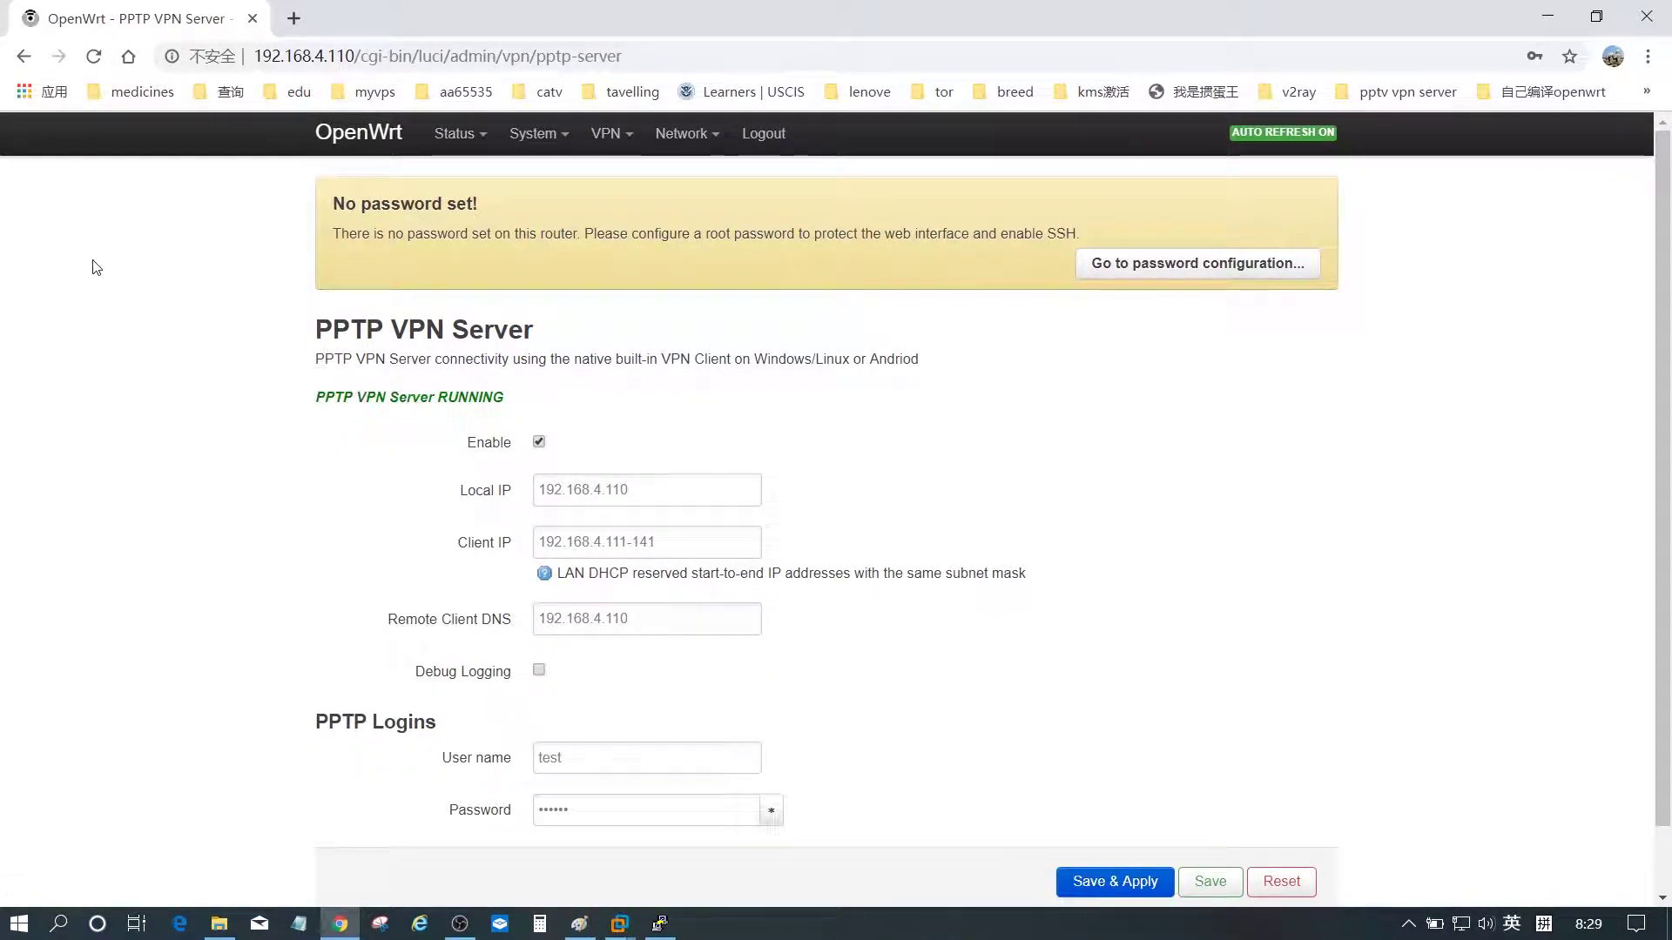
left_click(1549, 18)
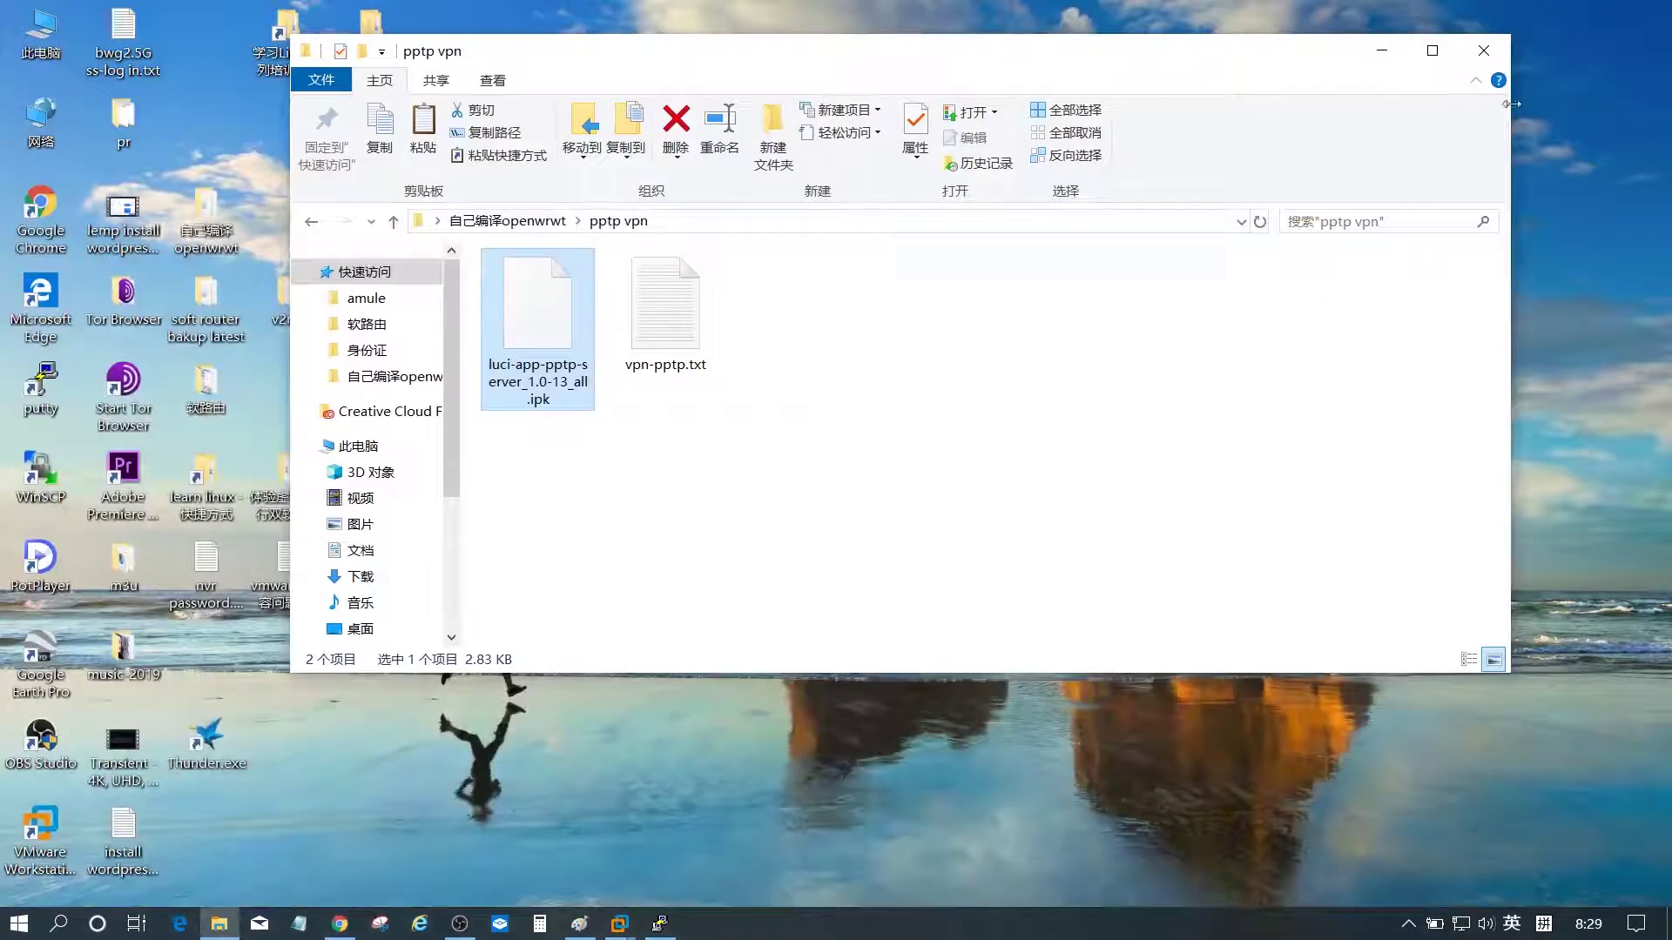
left_click(1382, 51)
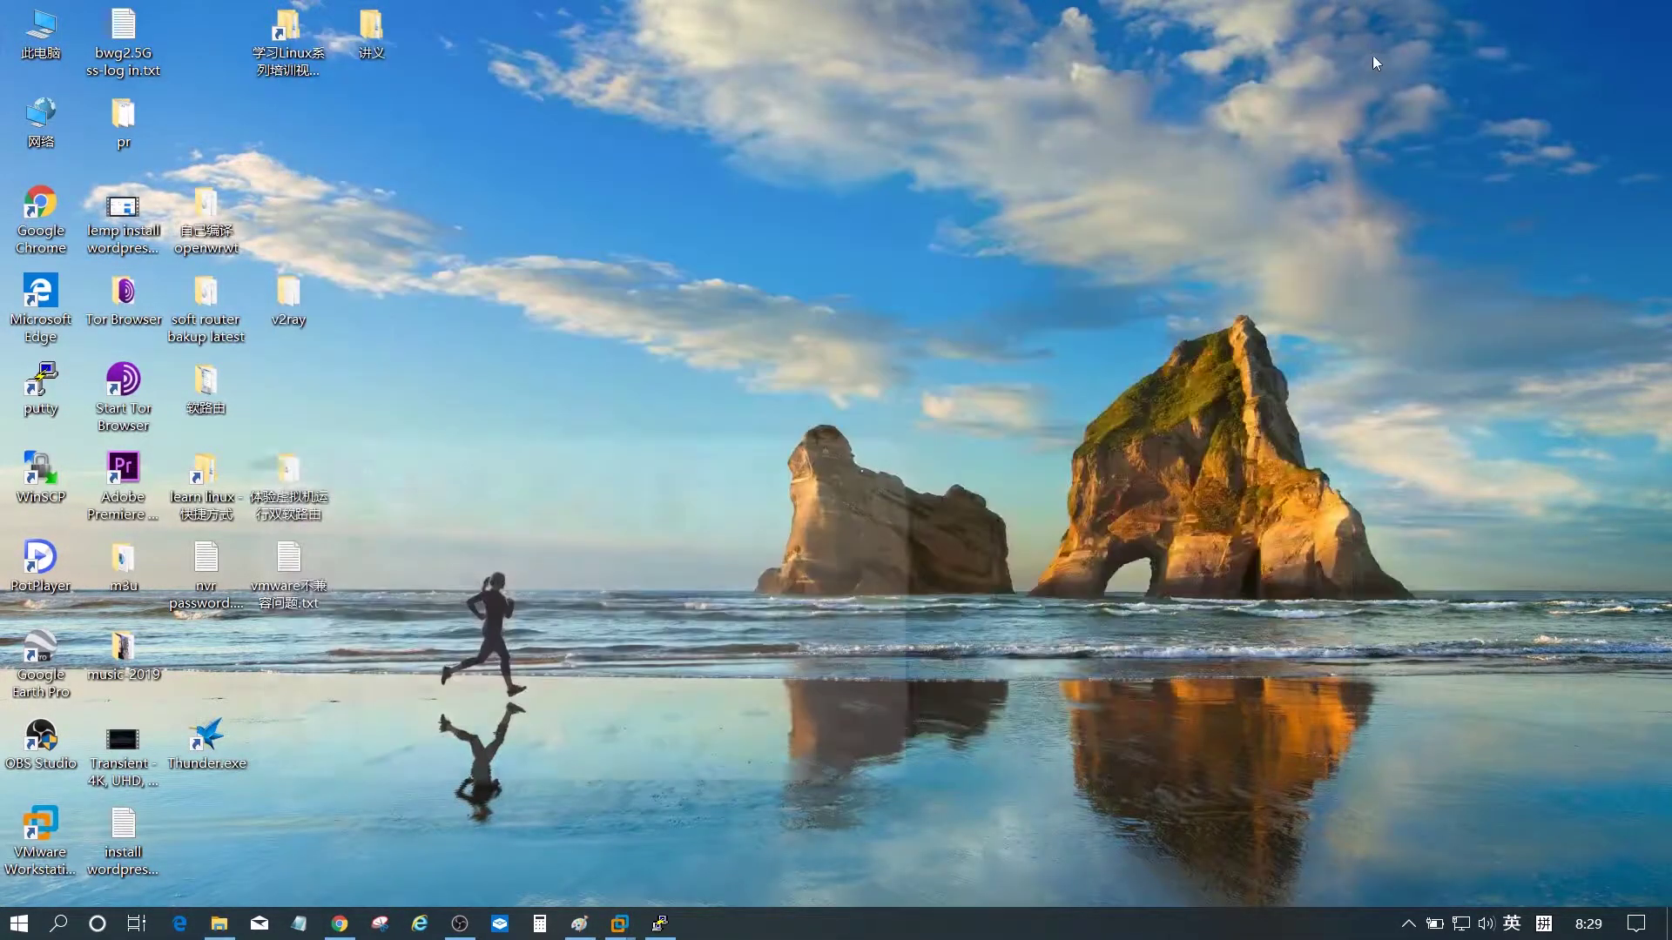
right_click(1463, 923)
left_click(1462, 914)
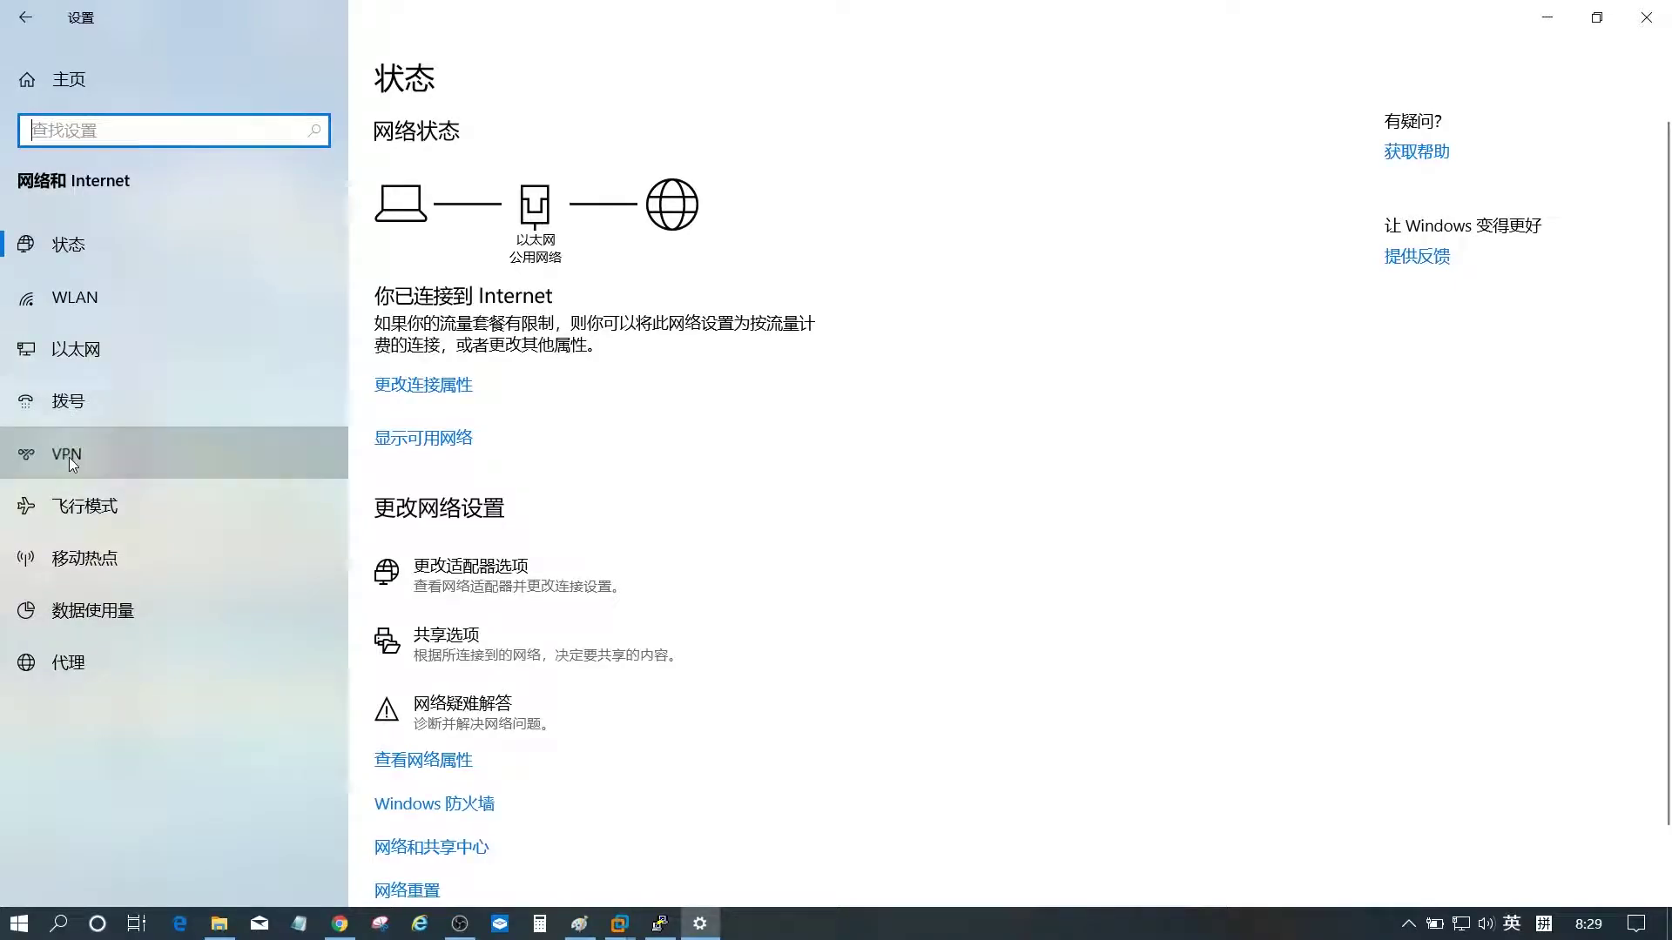
left_click(69, 457)
left_click(480, 353)
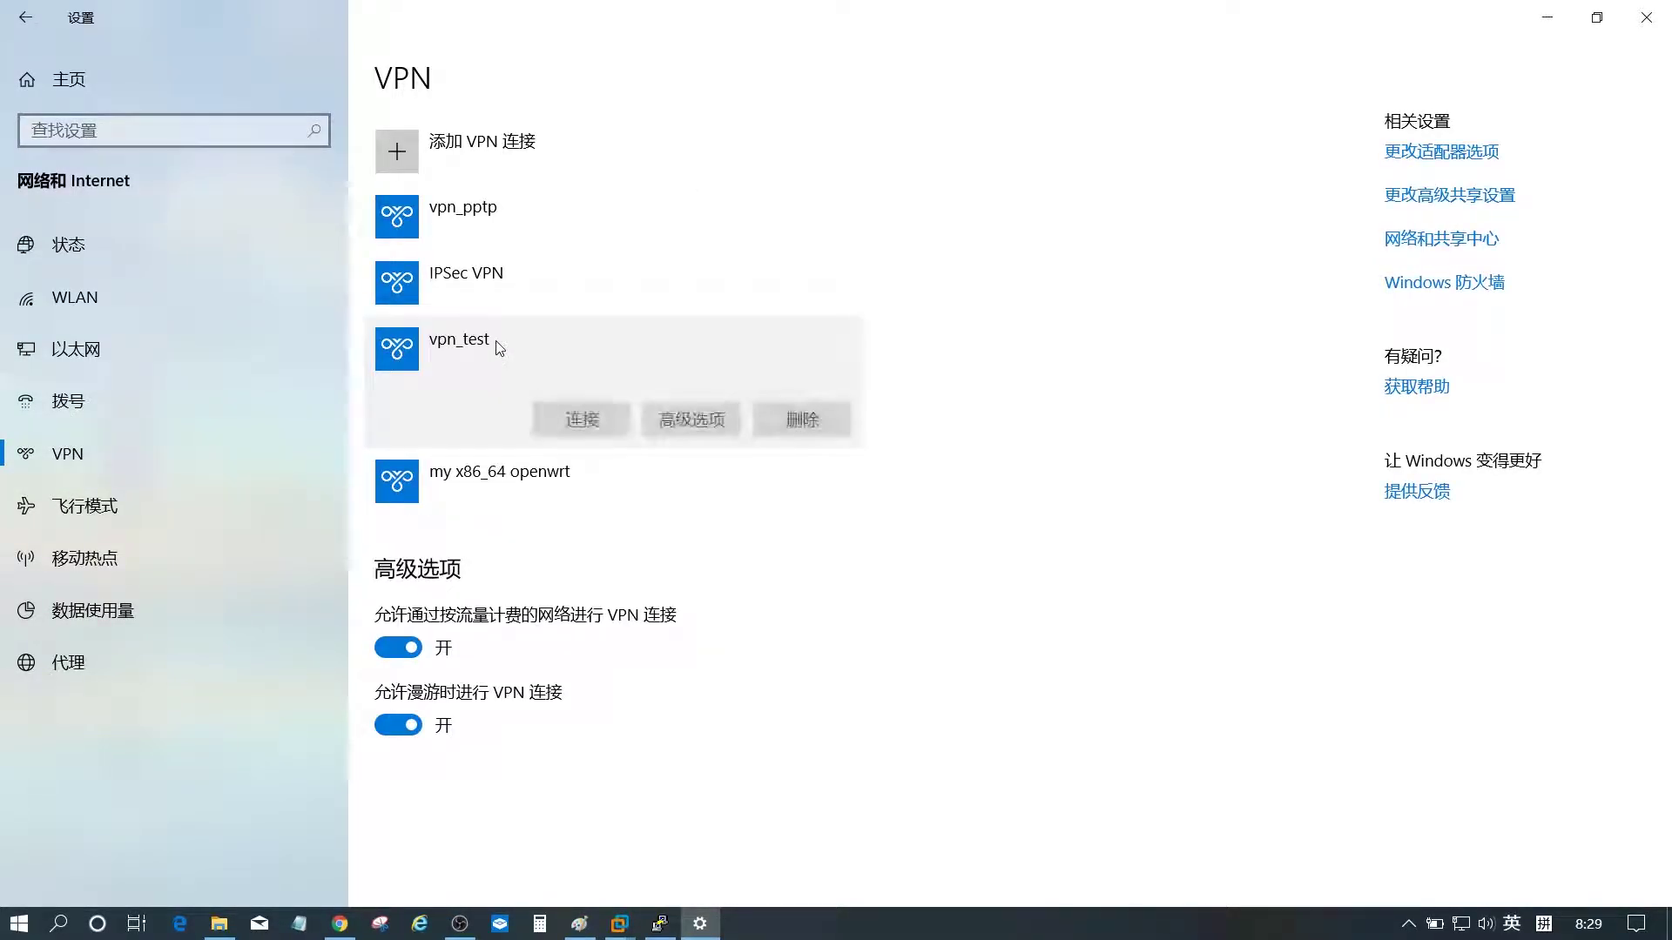
left_click(702, 418)
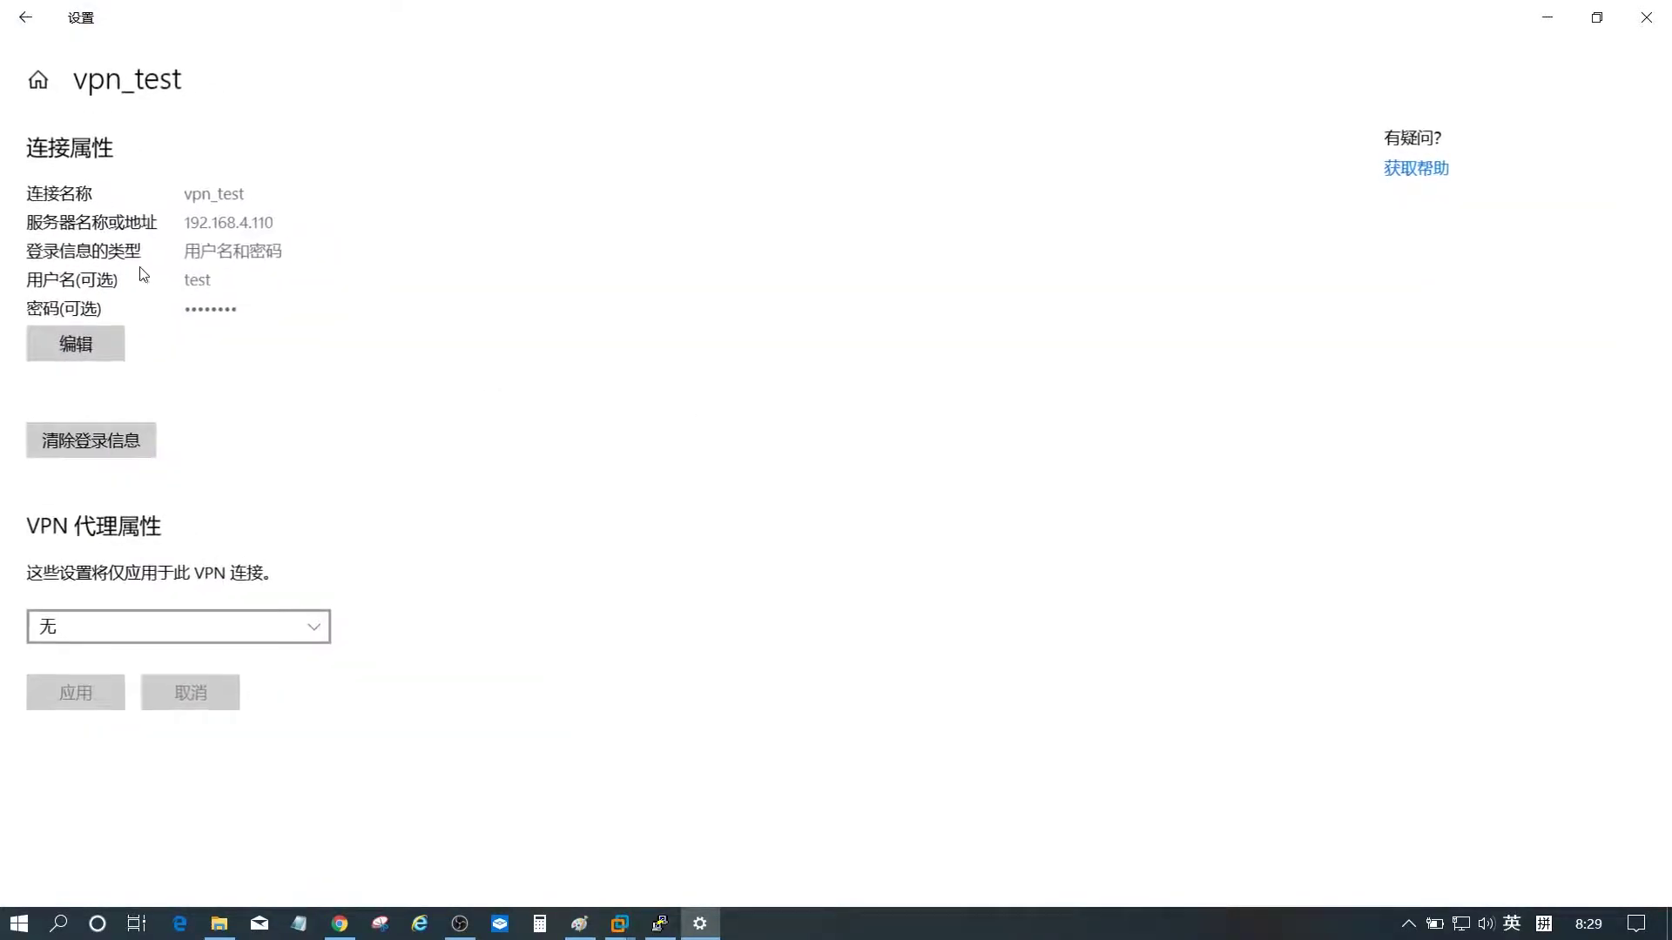
left_click(90, 352)
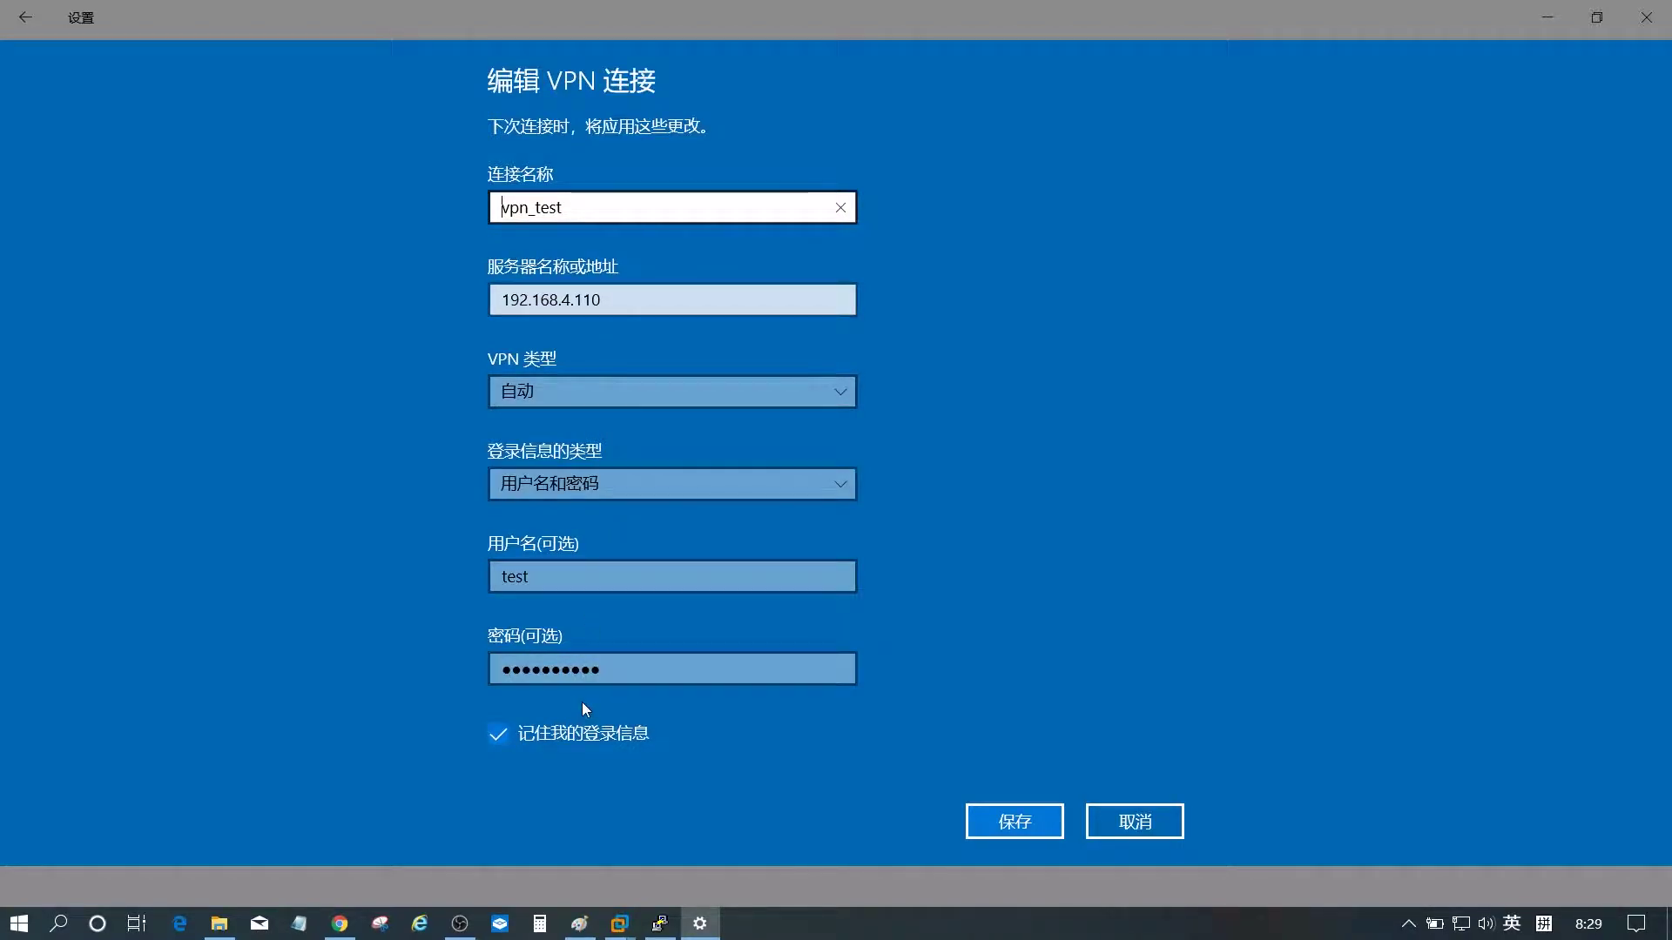
left_click(1146, 823)
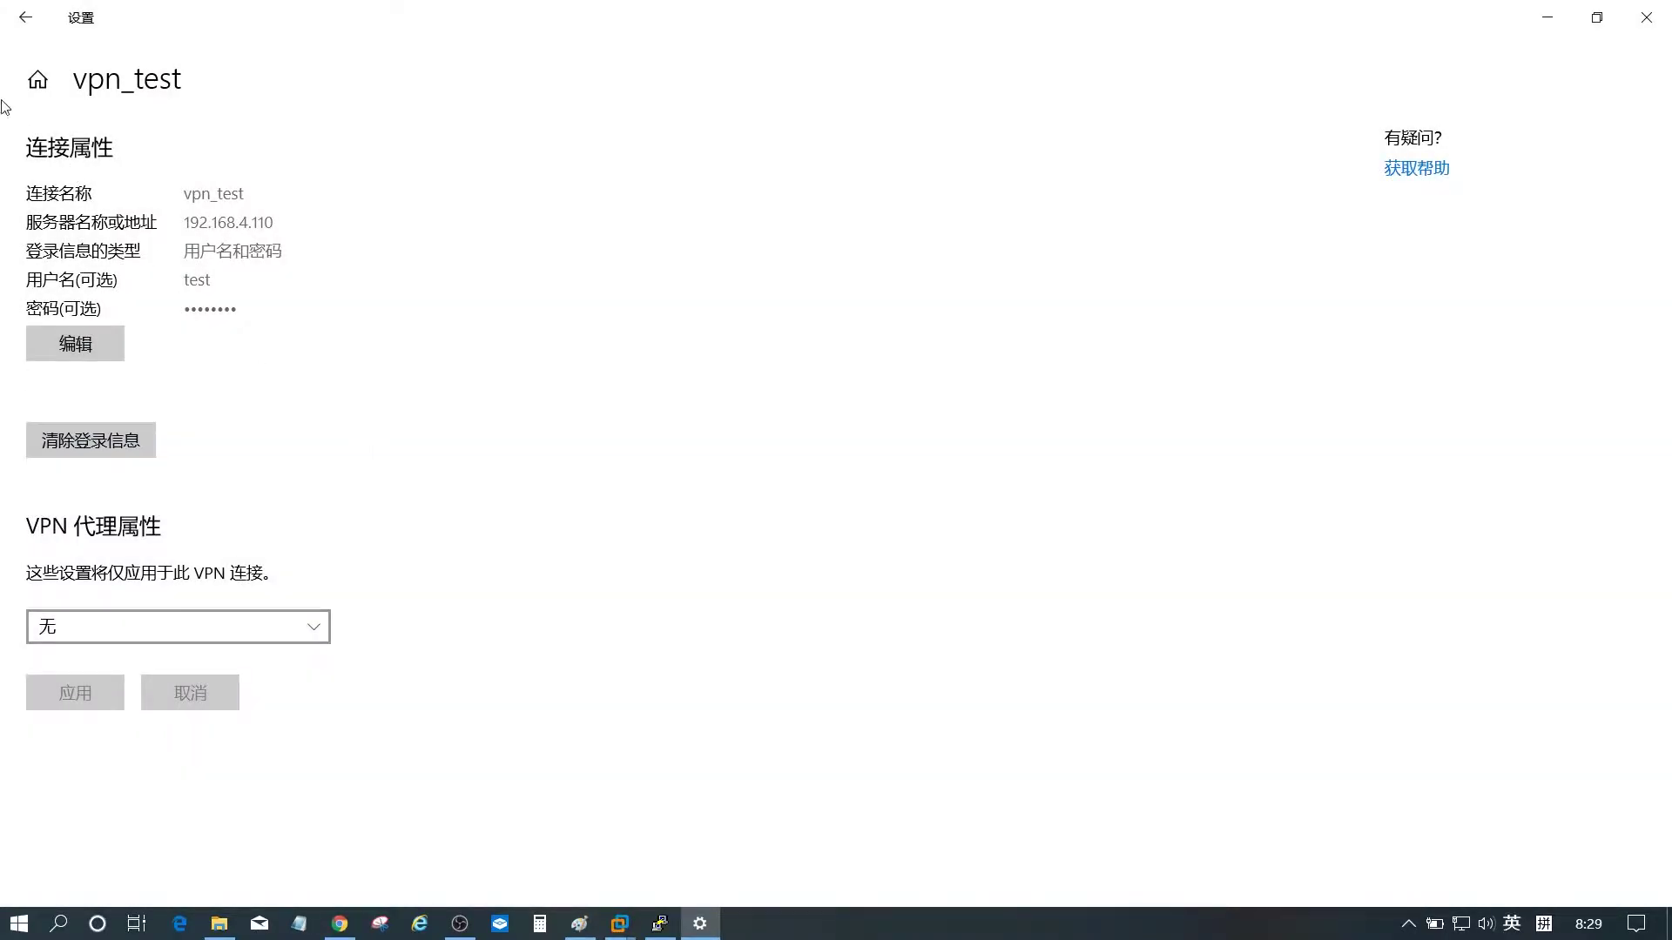
left_click(26, 18)
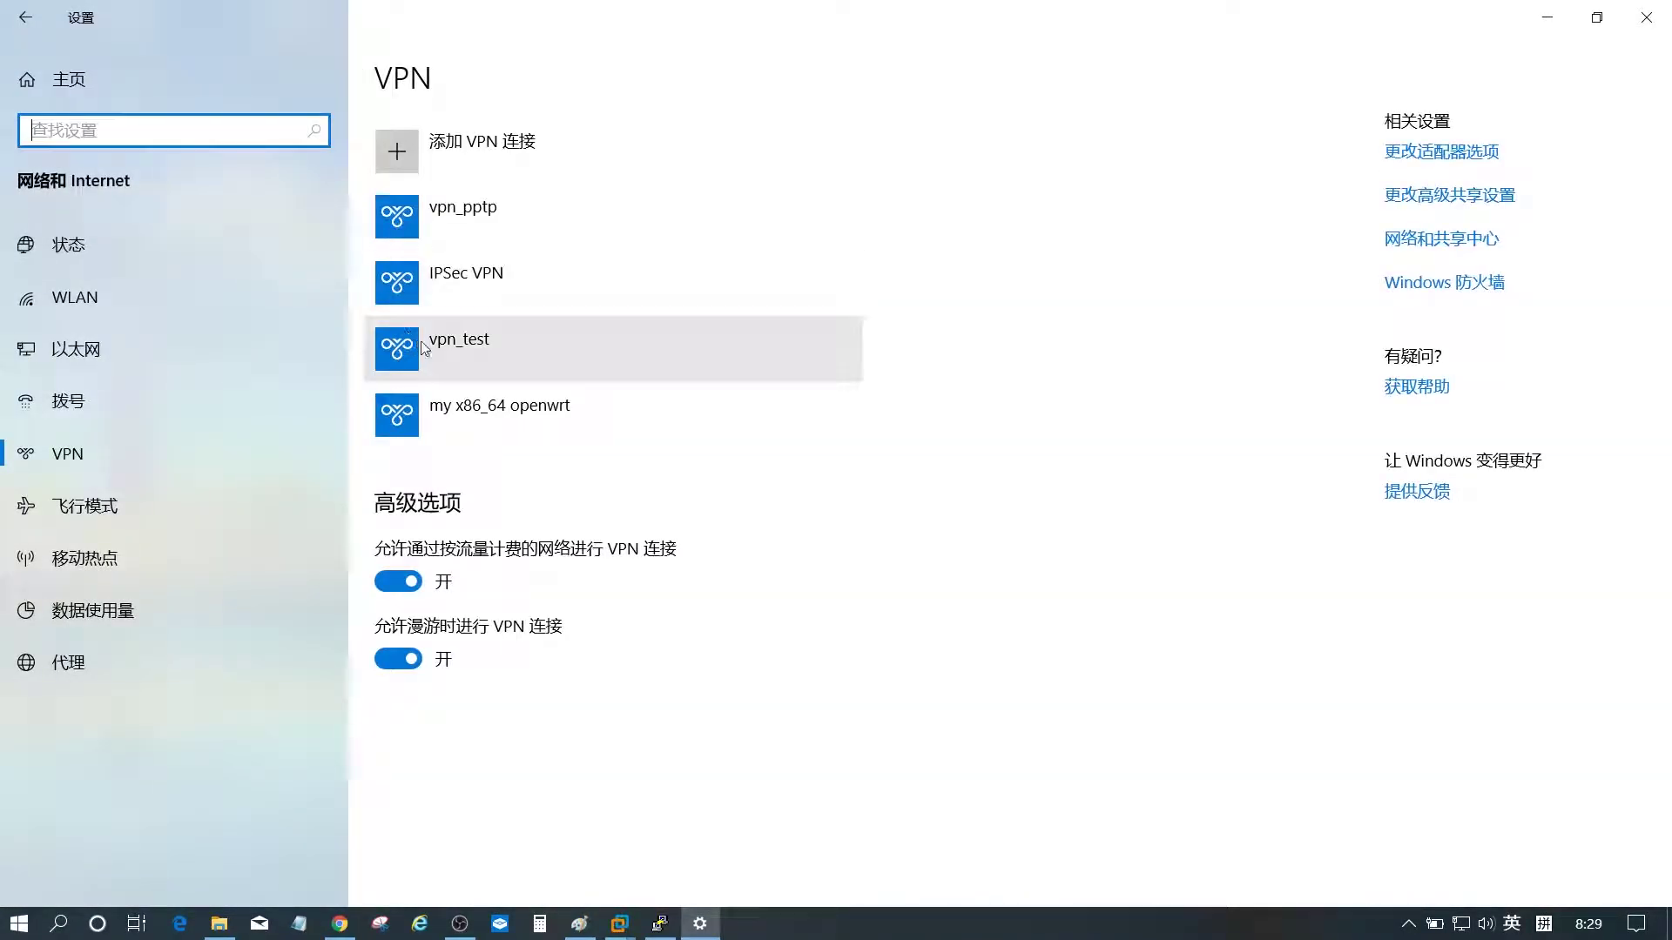
- Connect vpn_test to the PPTP server, then disconnect it once it shows 已连接
left_click(486, 349)
left_click(596, 425)
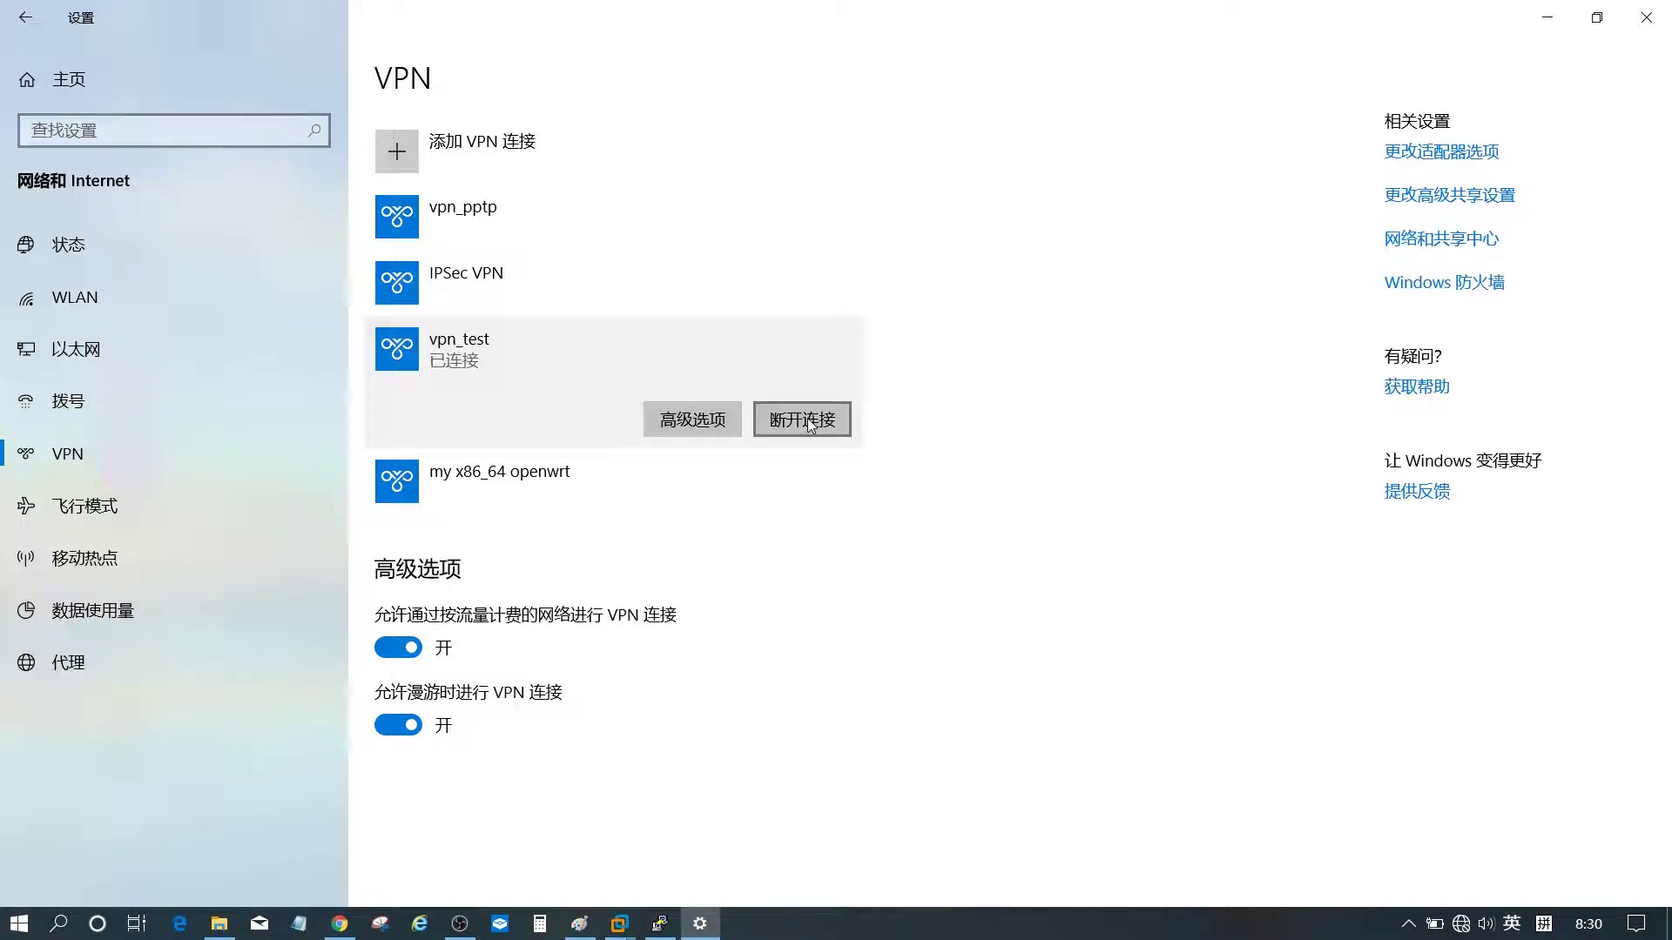
left_click(808, 418)
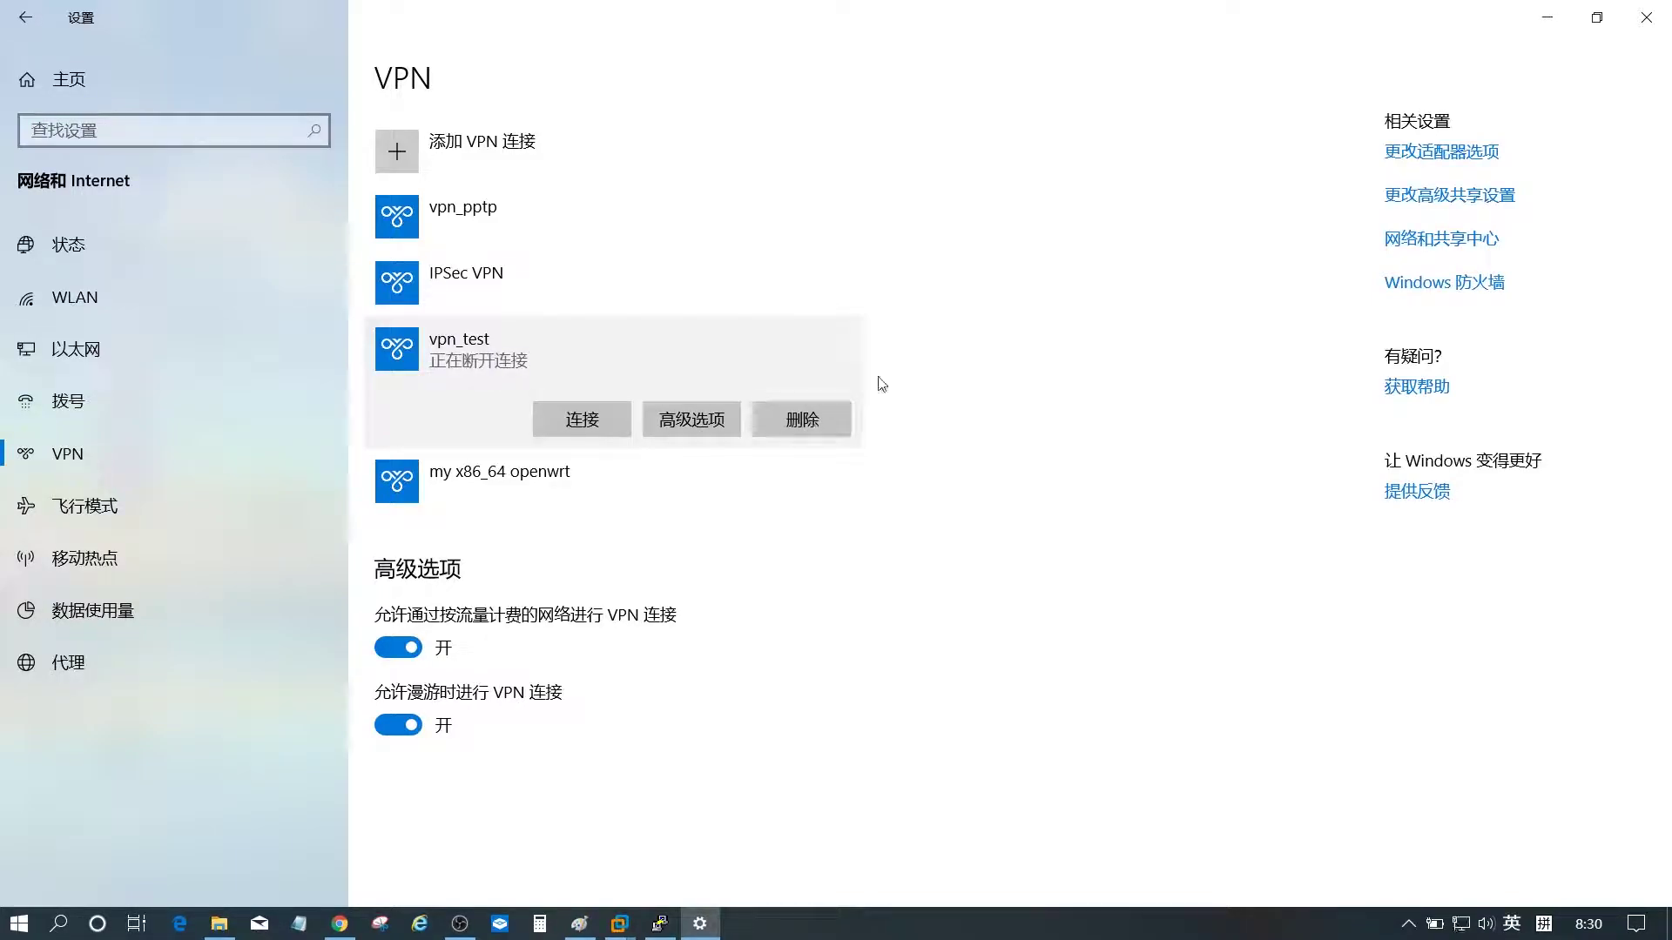
- Run 'reboot' on the OpenWrt router in PuTTY and close the dropped session
left_click(1549, 18)
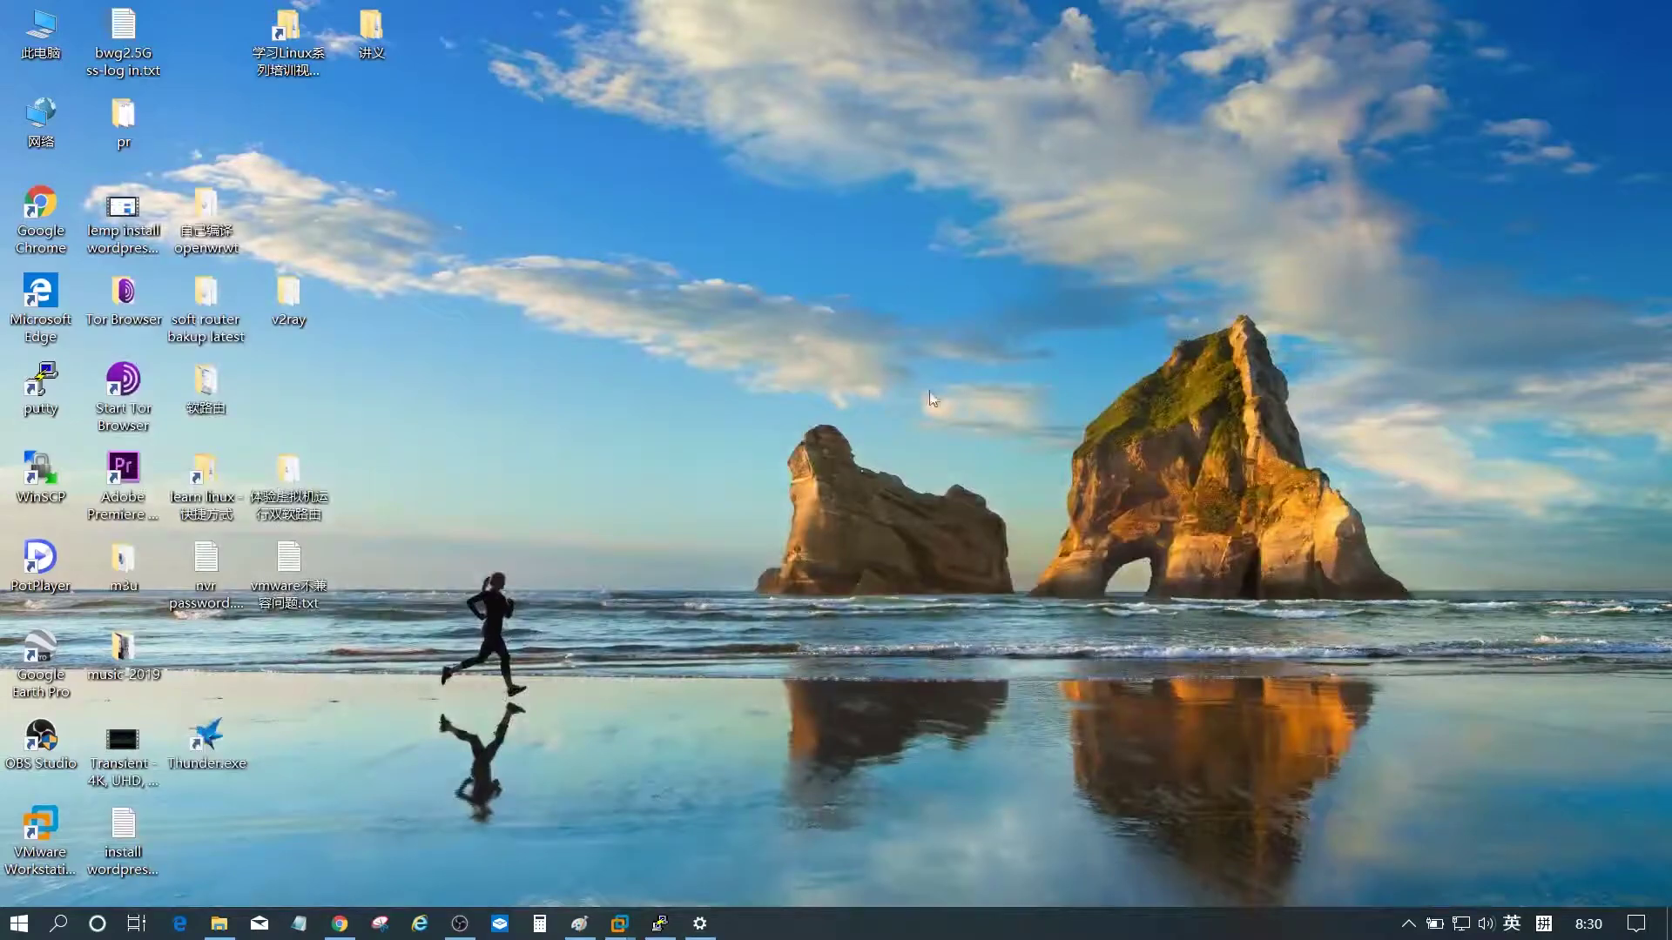
left_click(659, 925)
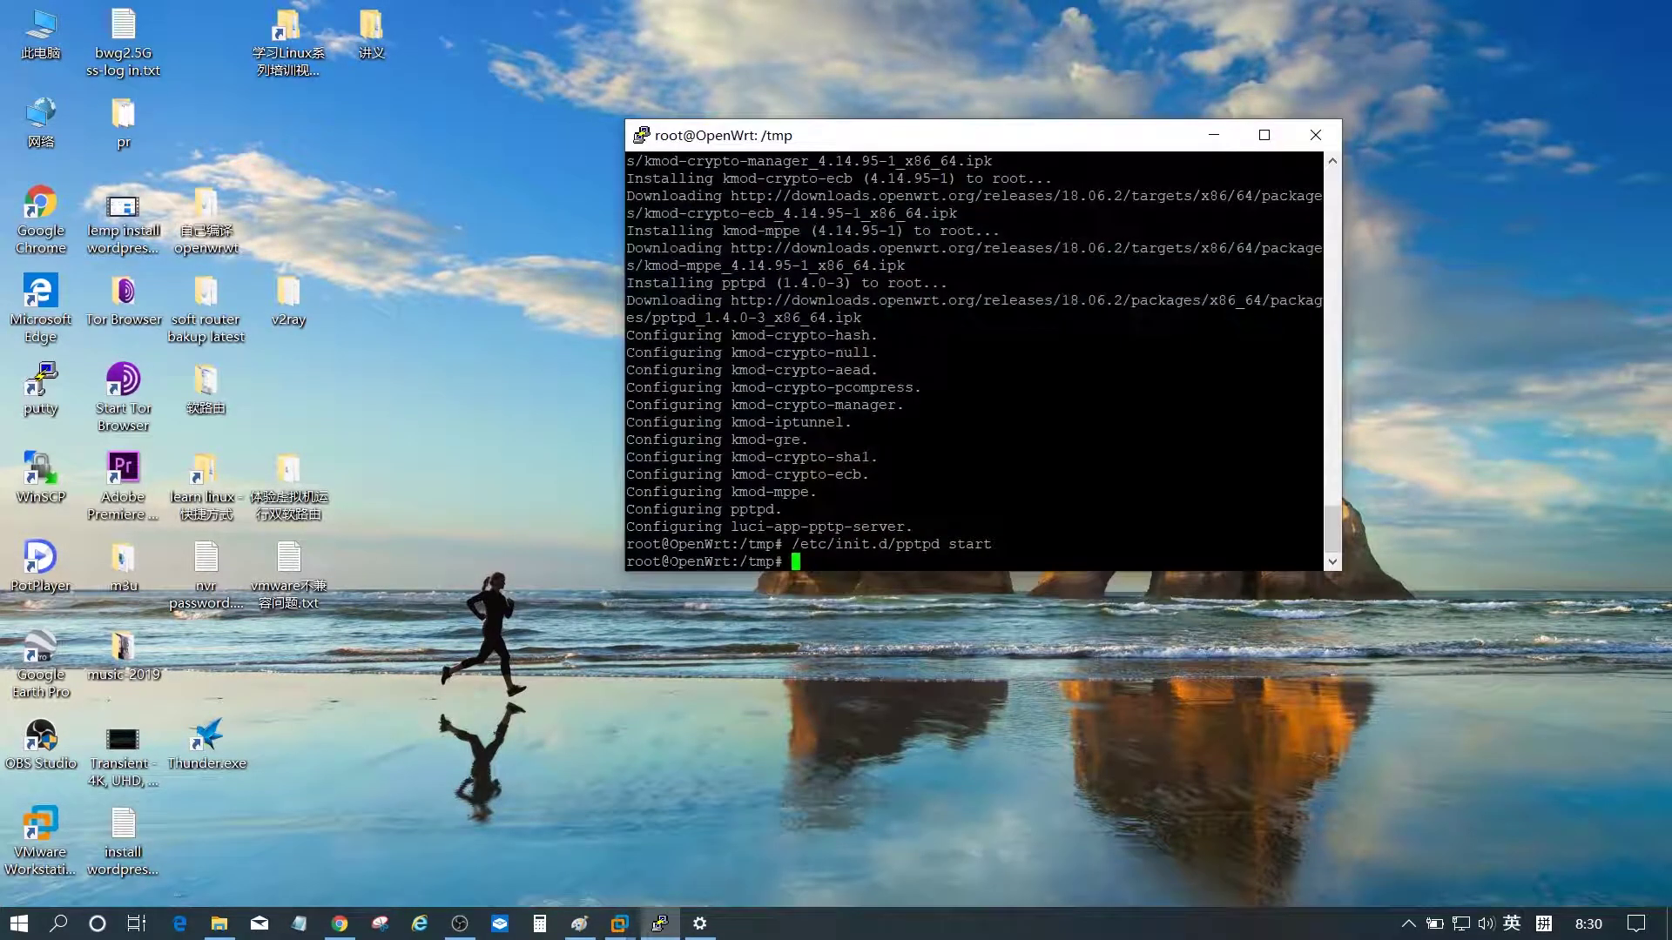
type("reb")
type("oot")
key("Return")
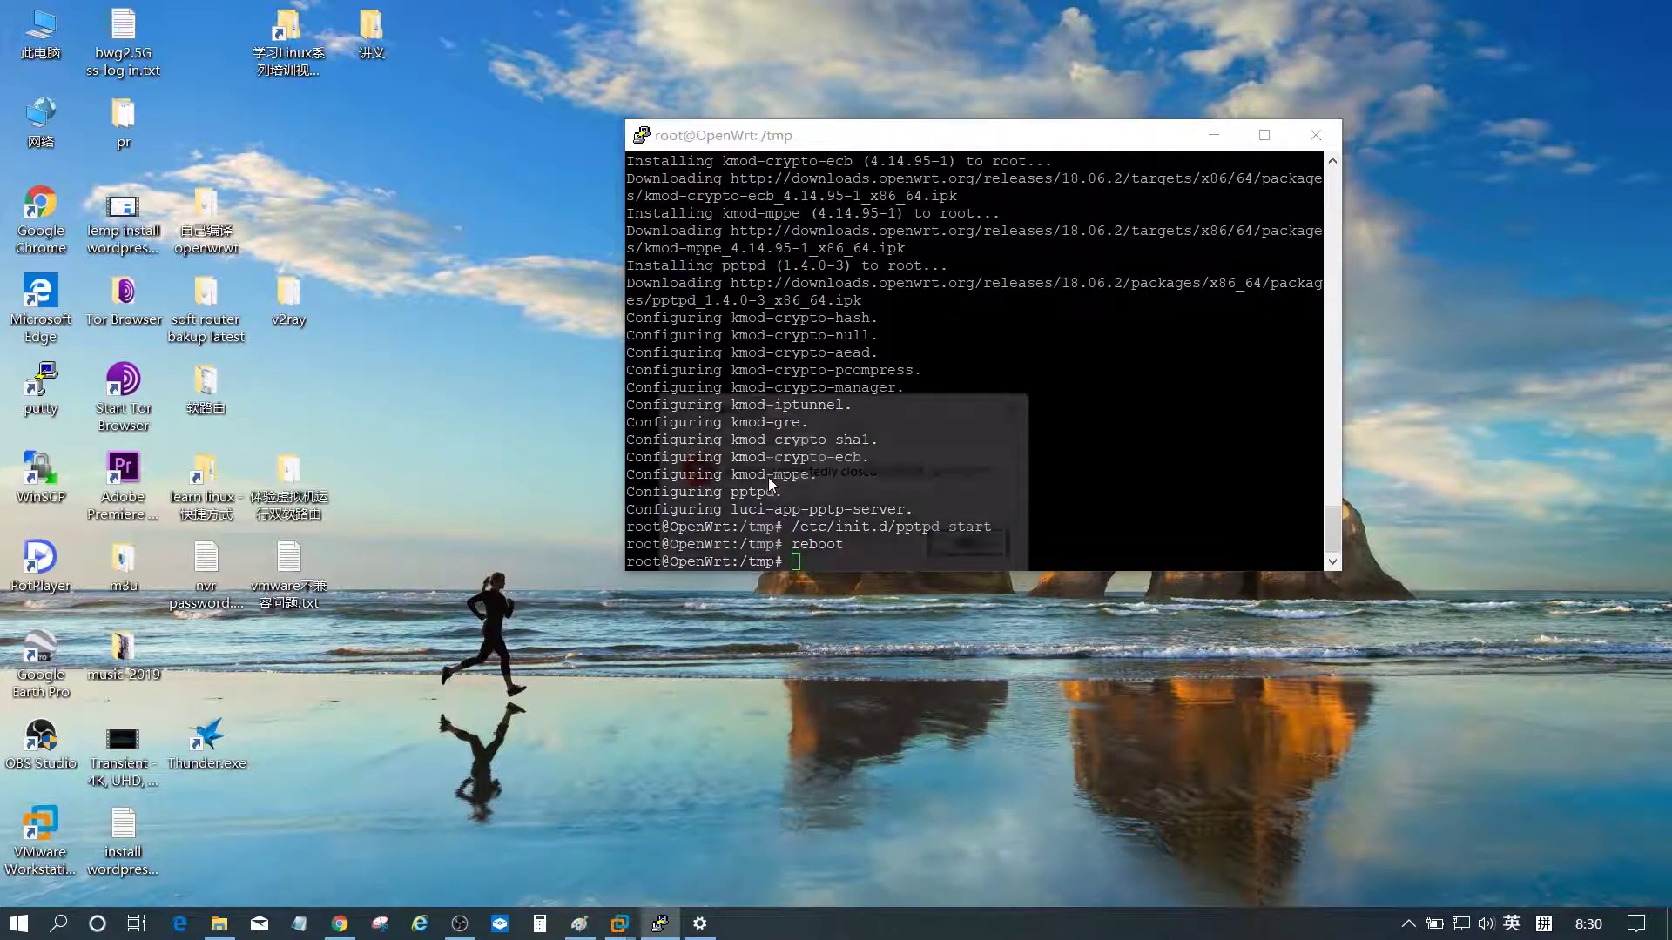
key("Return")
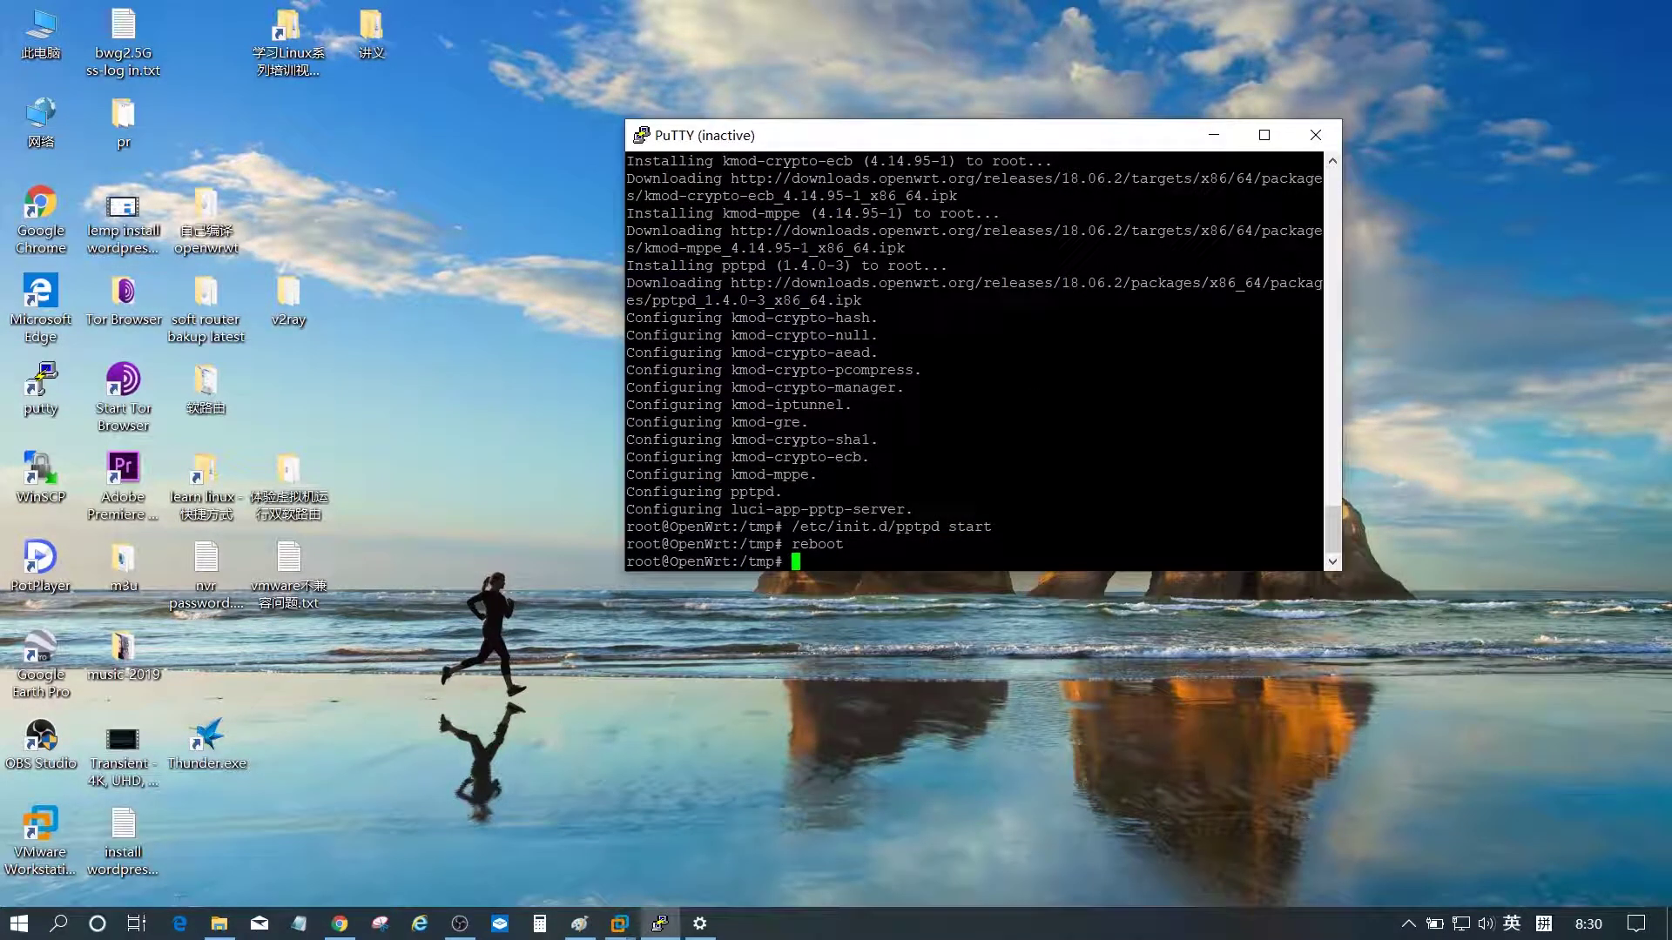
left_click(1314, 135)
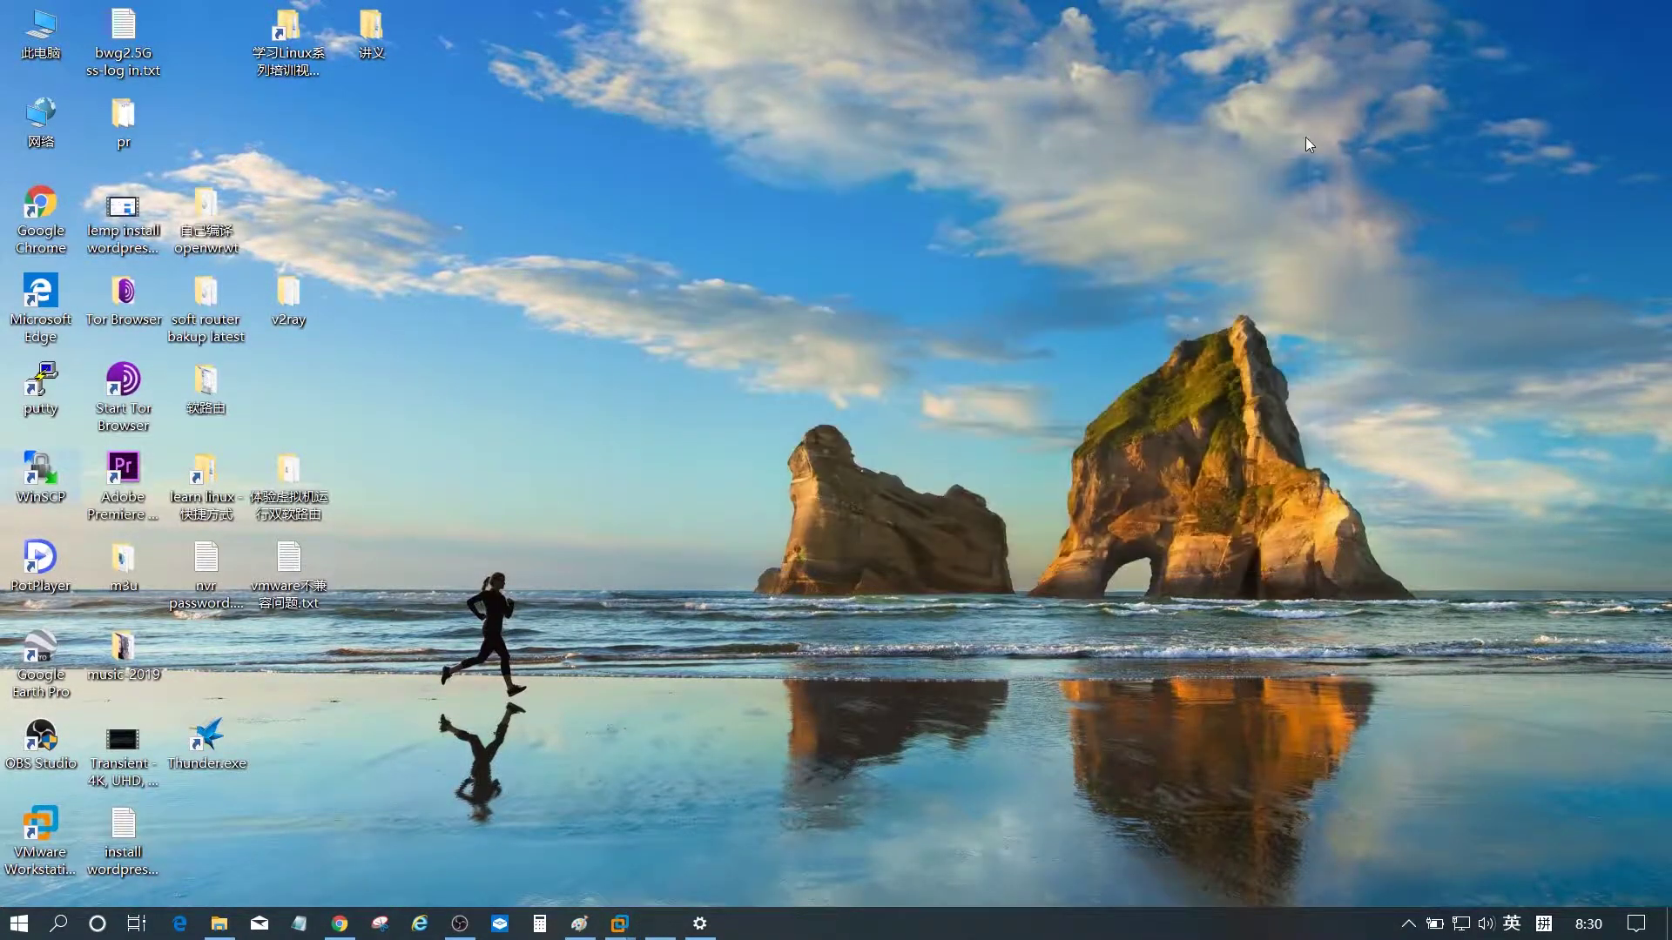
- Refresh the Windows desktop from its context menu
right_click(597, 282)
left_click(649, 347)
right_click(587, 296)
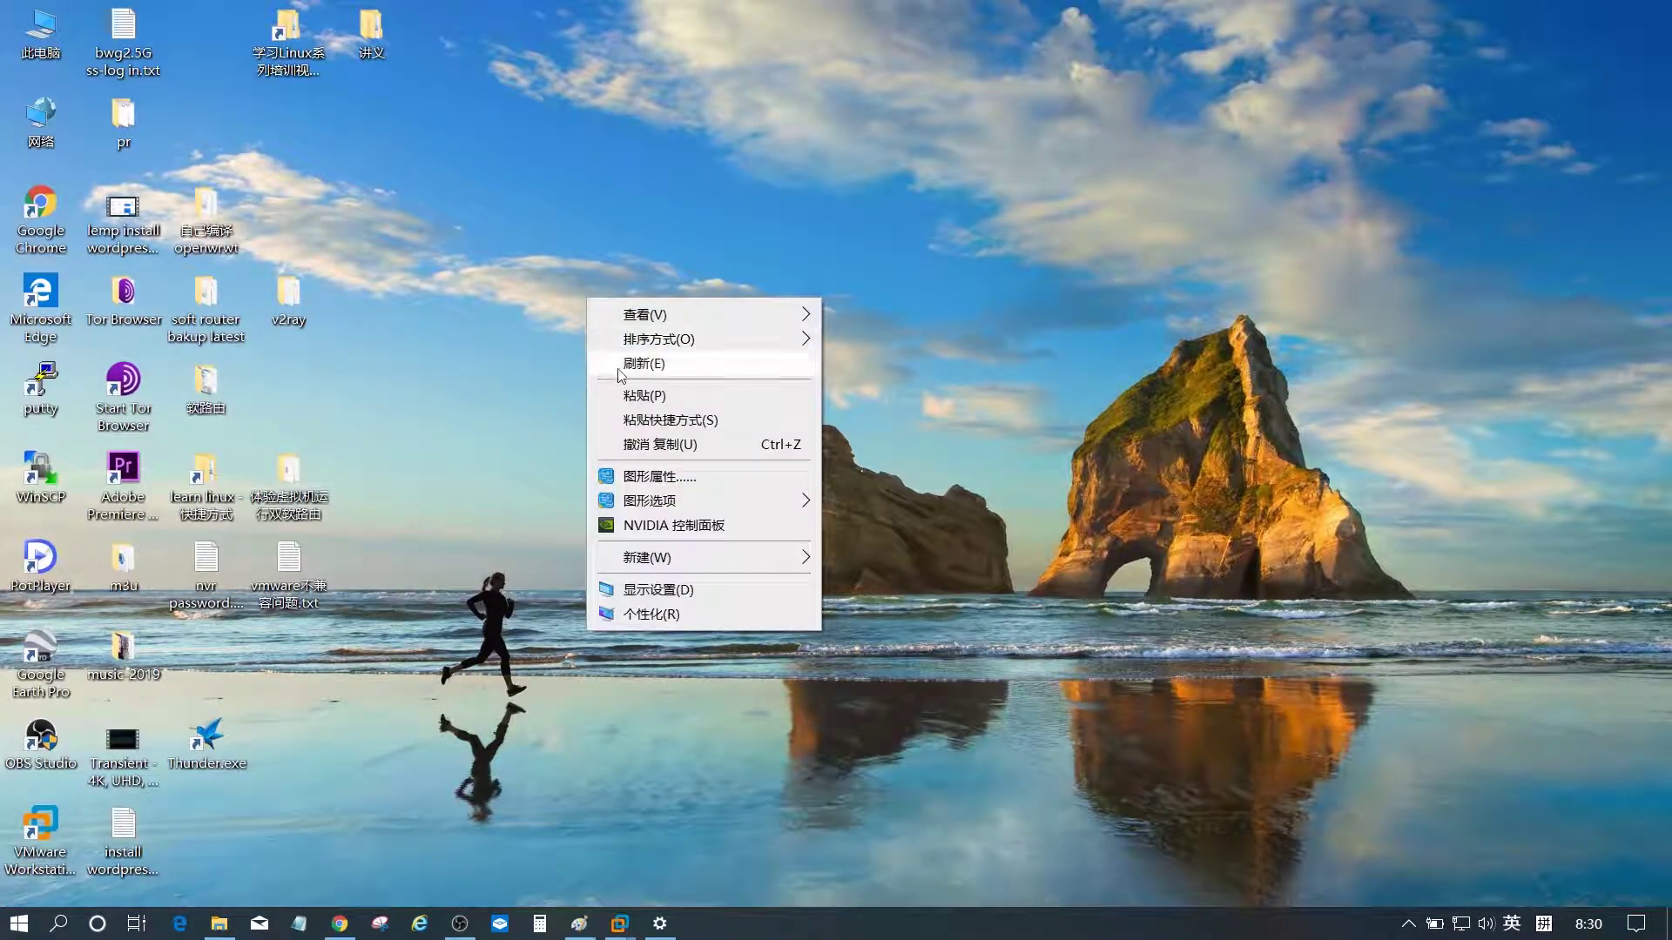
left_click(630, 366)
right_click(629, 317)
left_click(493, 298)
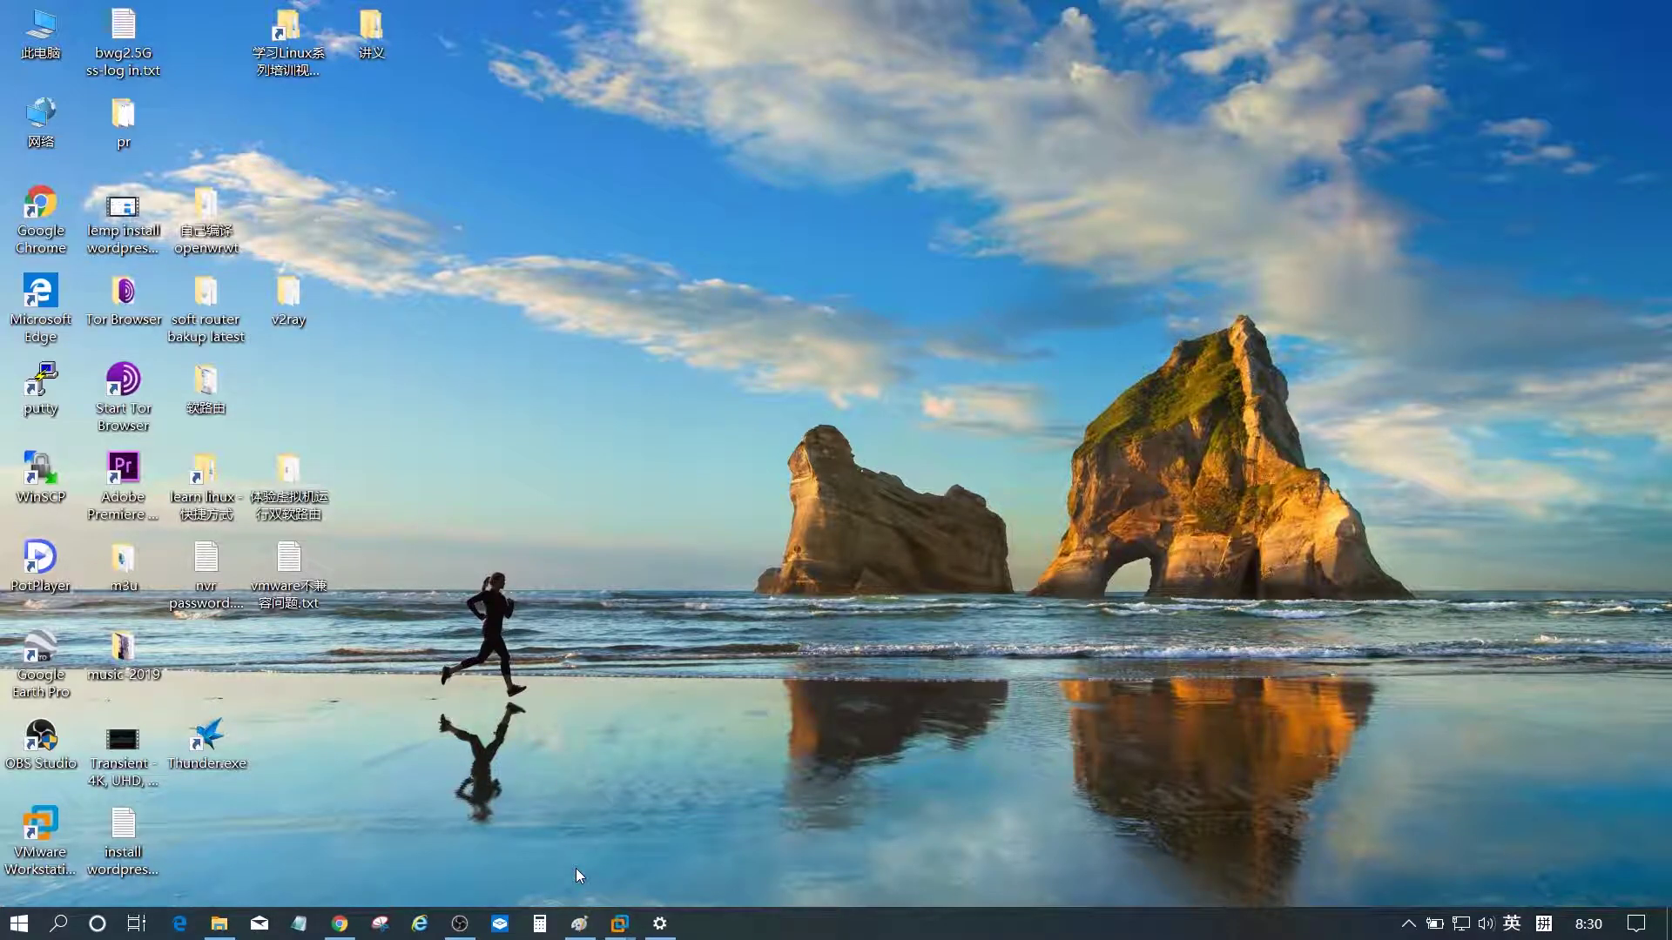
- Log back in to LuCI and Save & Apply the PPTP VPN Server settings
left_click(340, 925)
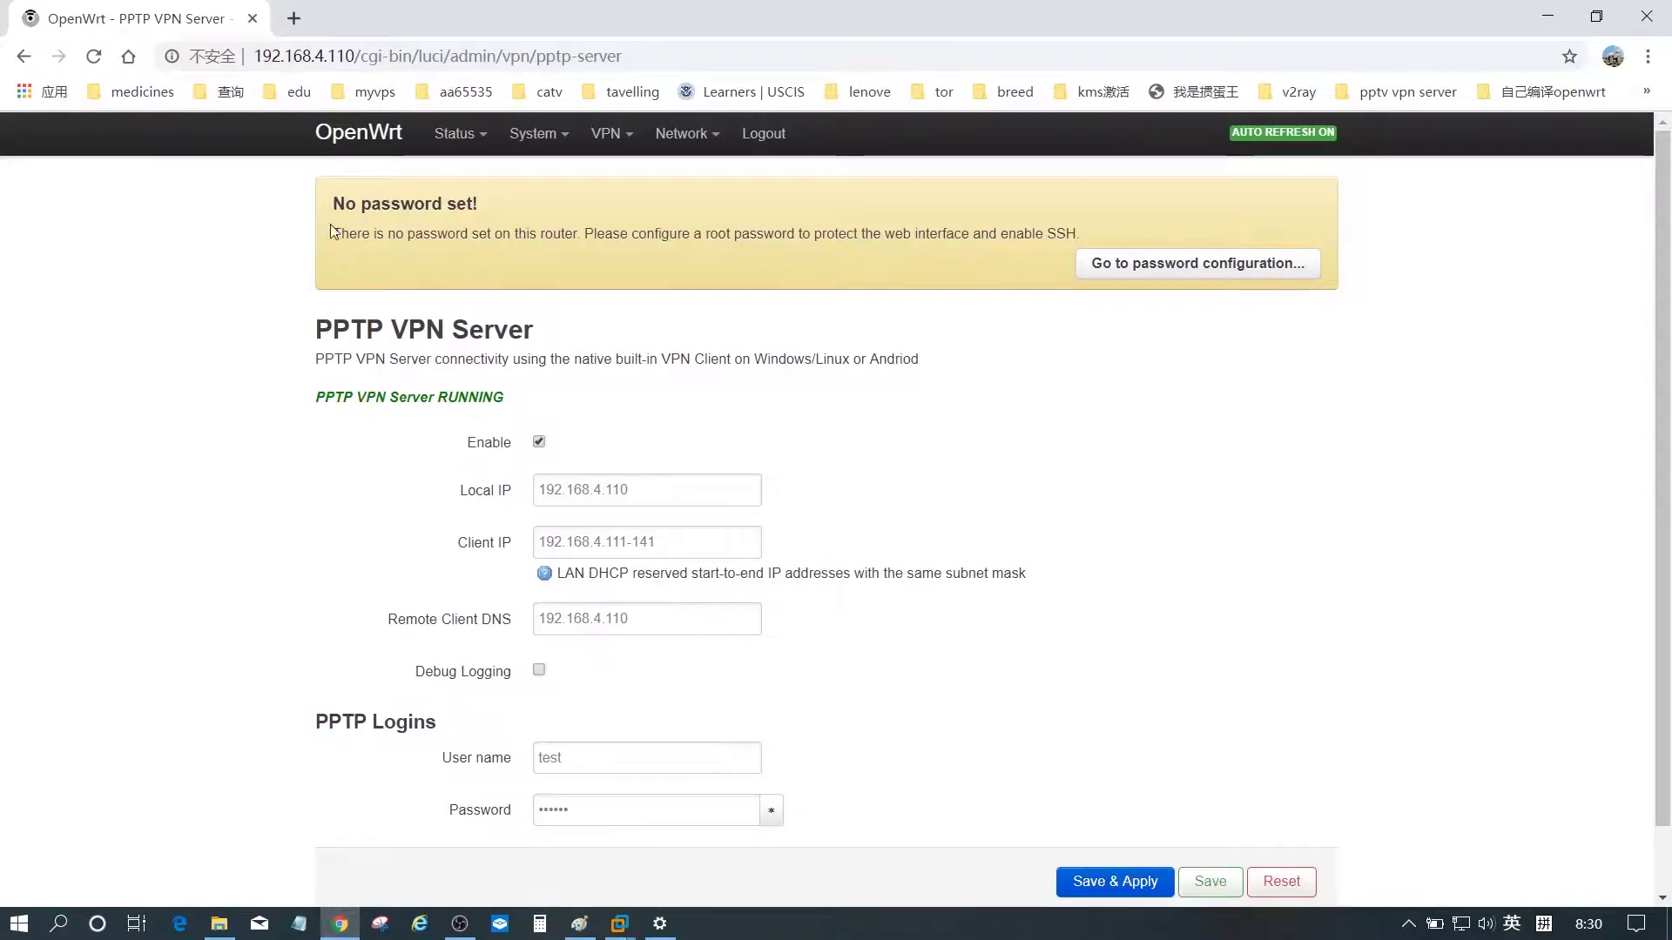
left_click(470, 177)
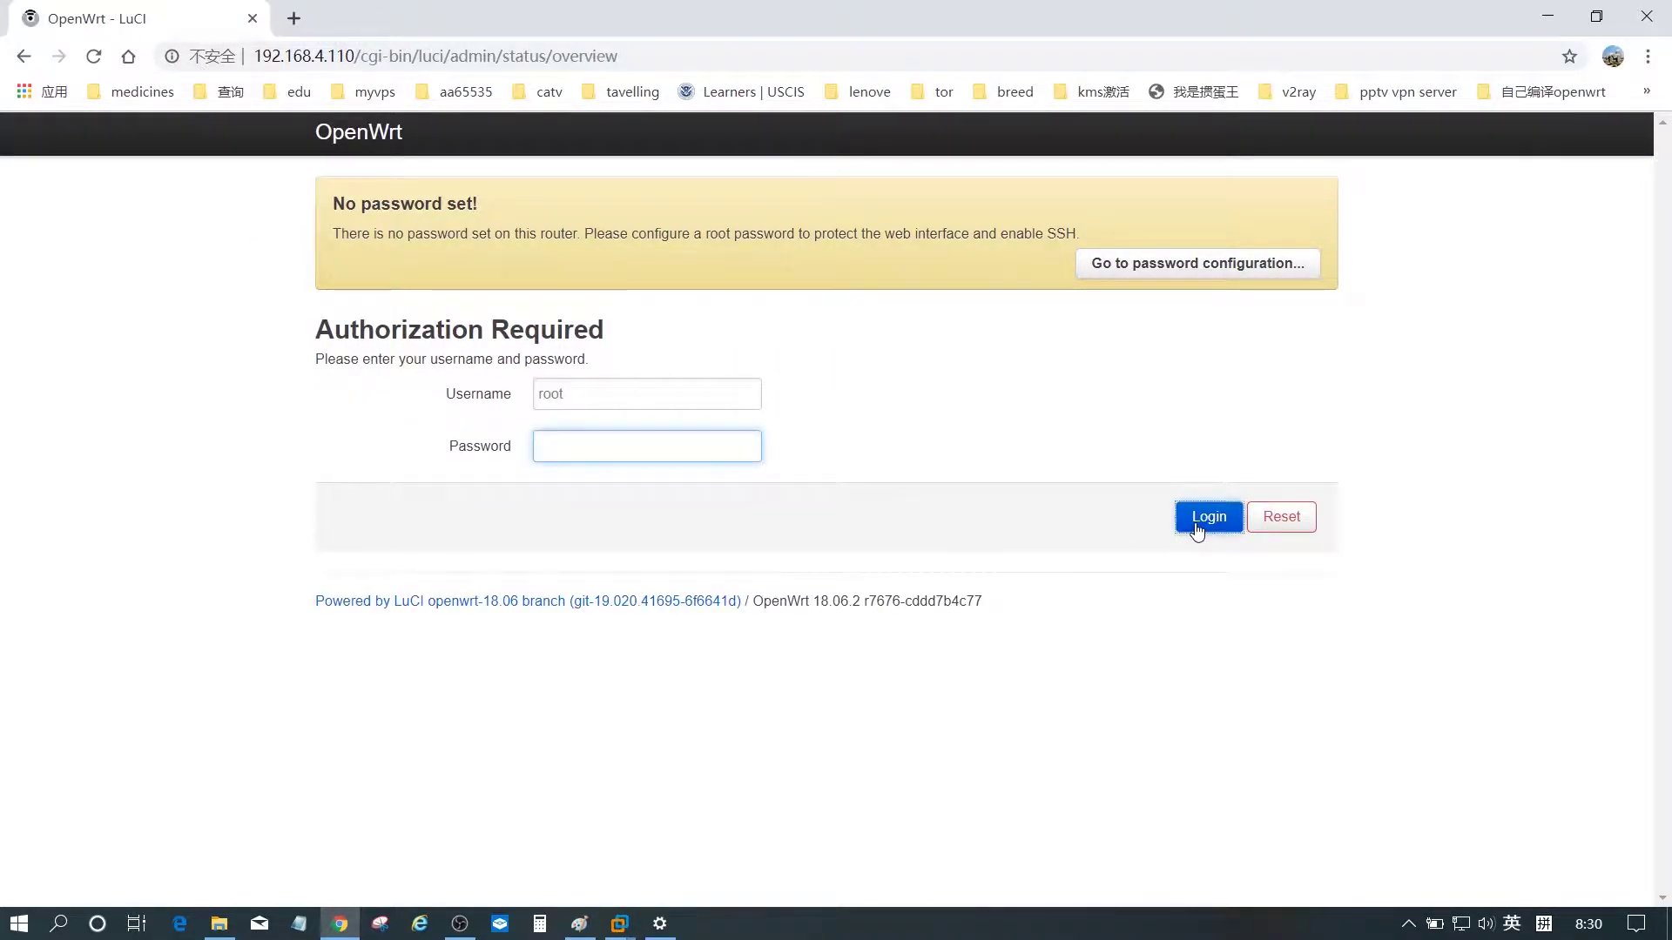
left_click(1205, 520)
mouse_move(609, 134)
left_click(662, 177)
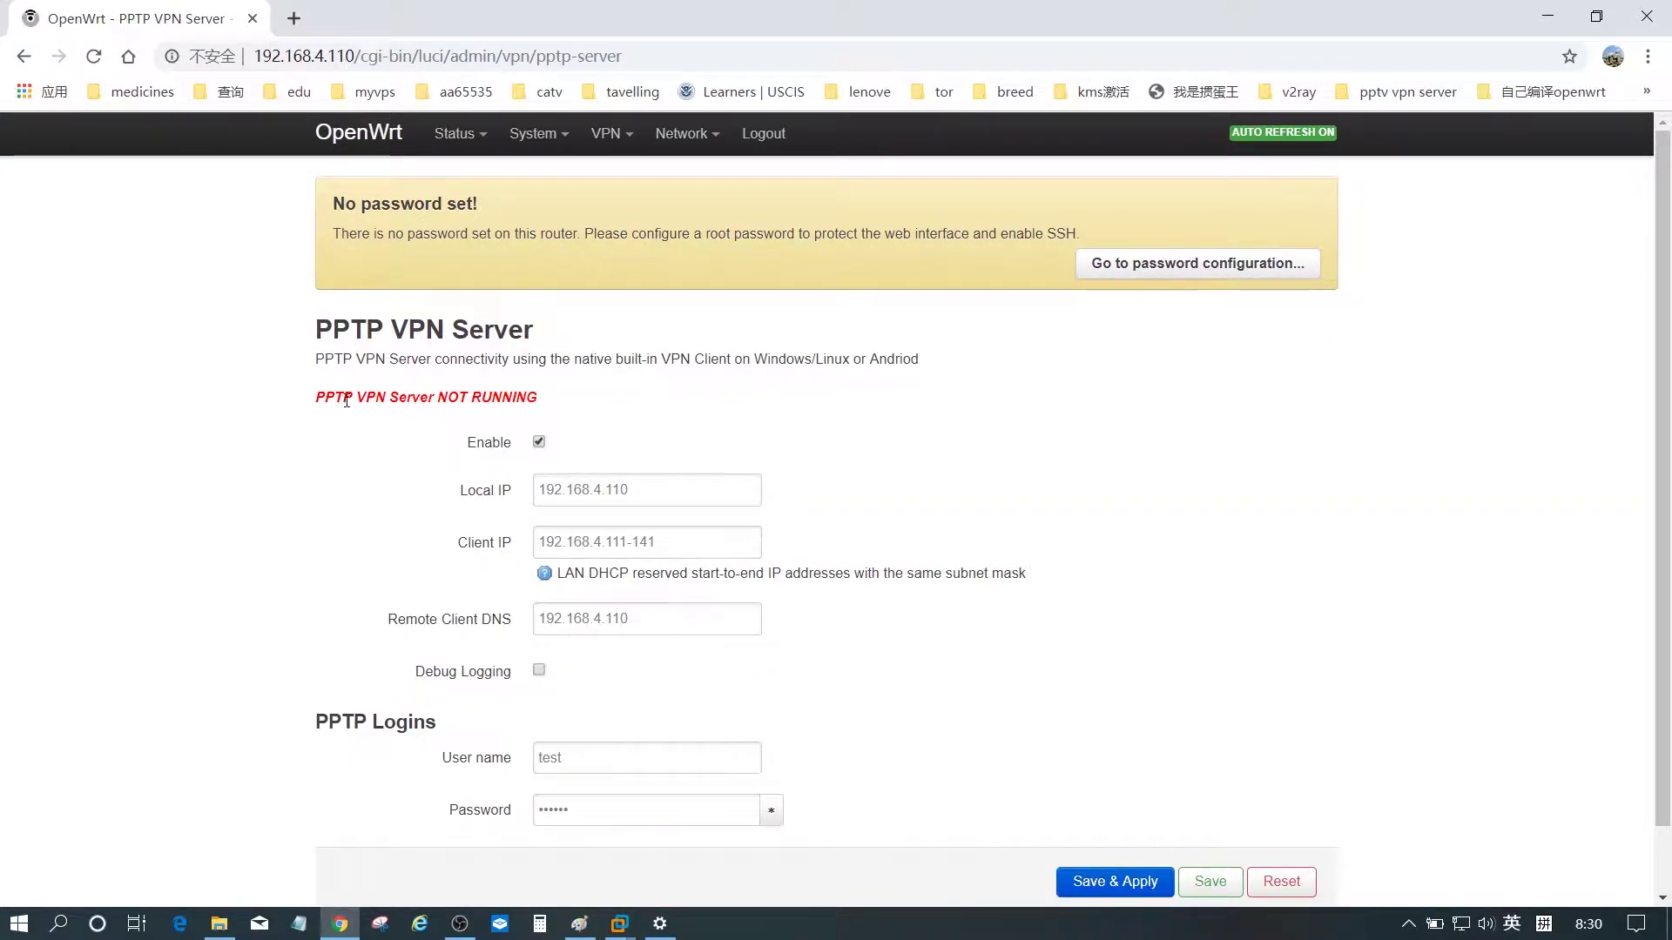
left_click(1210, 882)
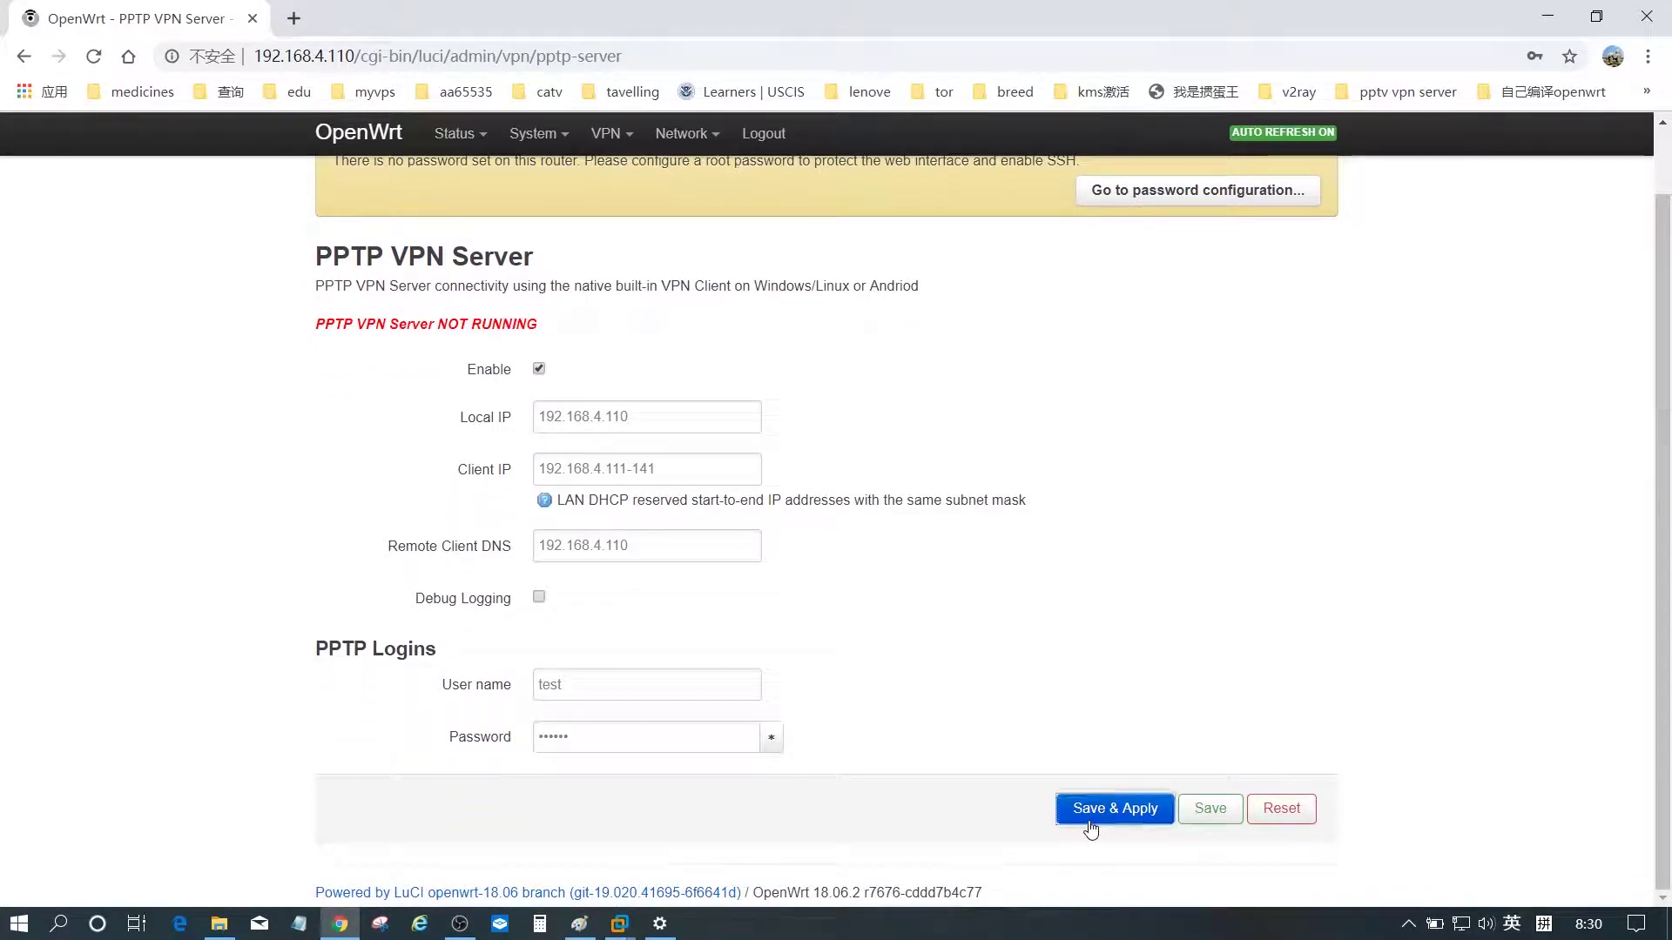
left_click(1093, 806)
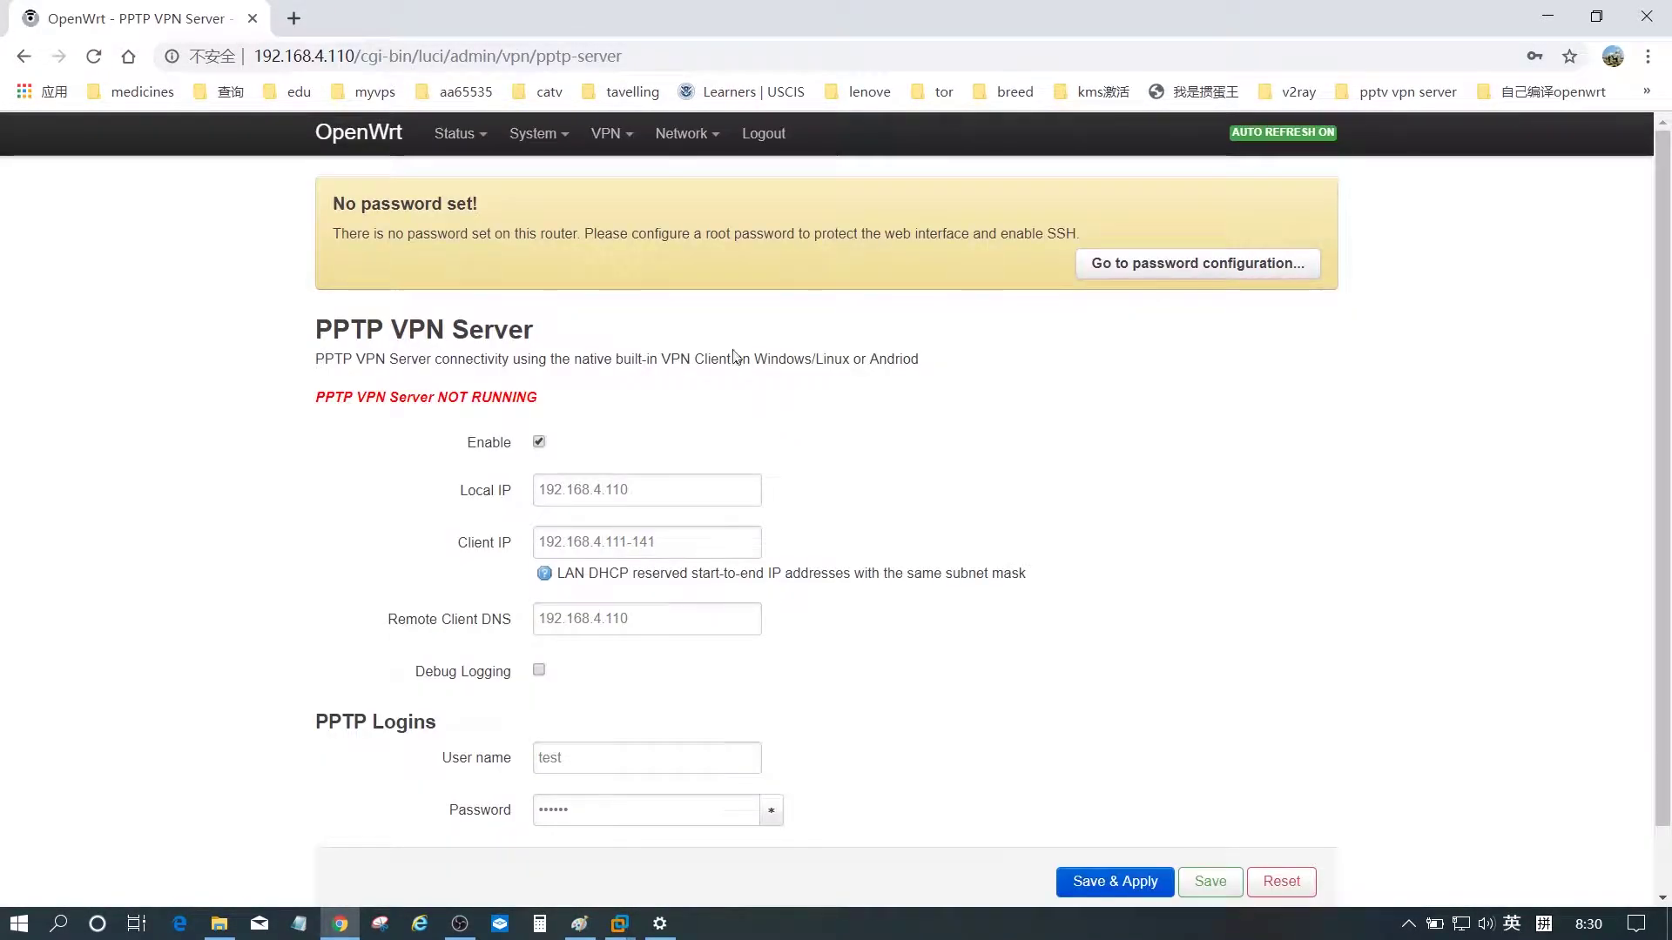
- Restart pptpd from System > Startup and confirm the PPTP VPN Server page shows RUNNING
mouse_move(533, 133)
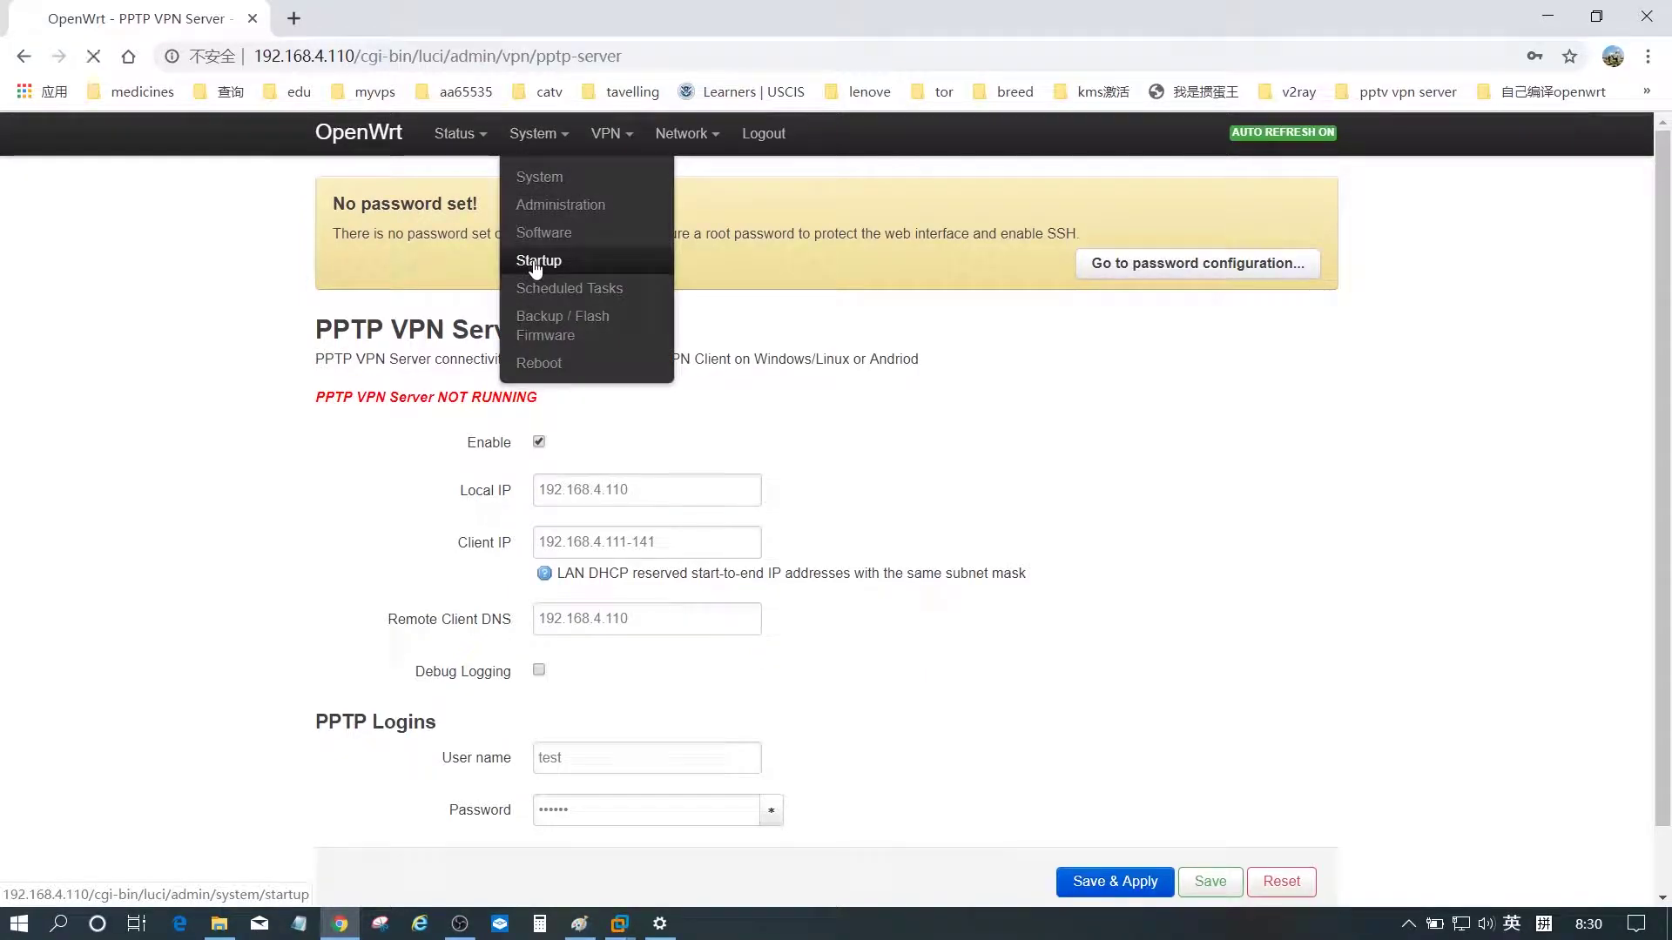
left_click(536, 261)
scroll(307, 328, "down", 8)
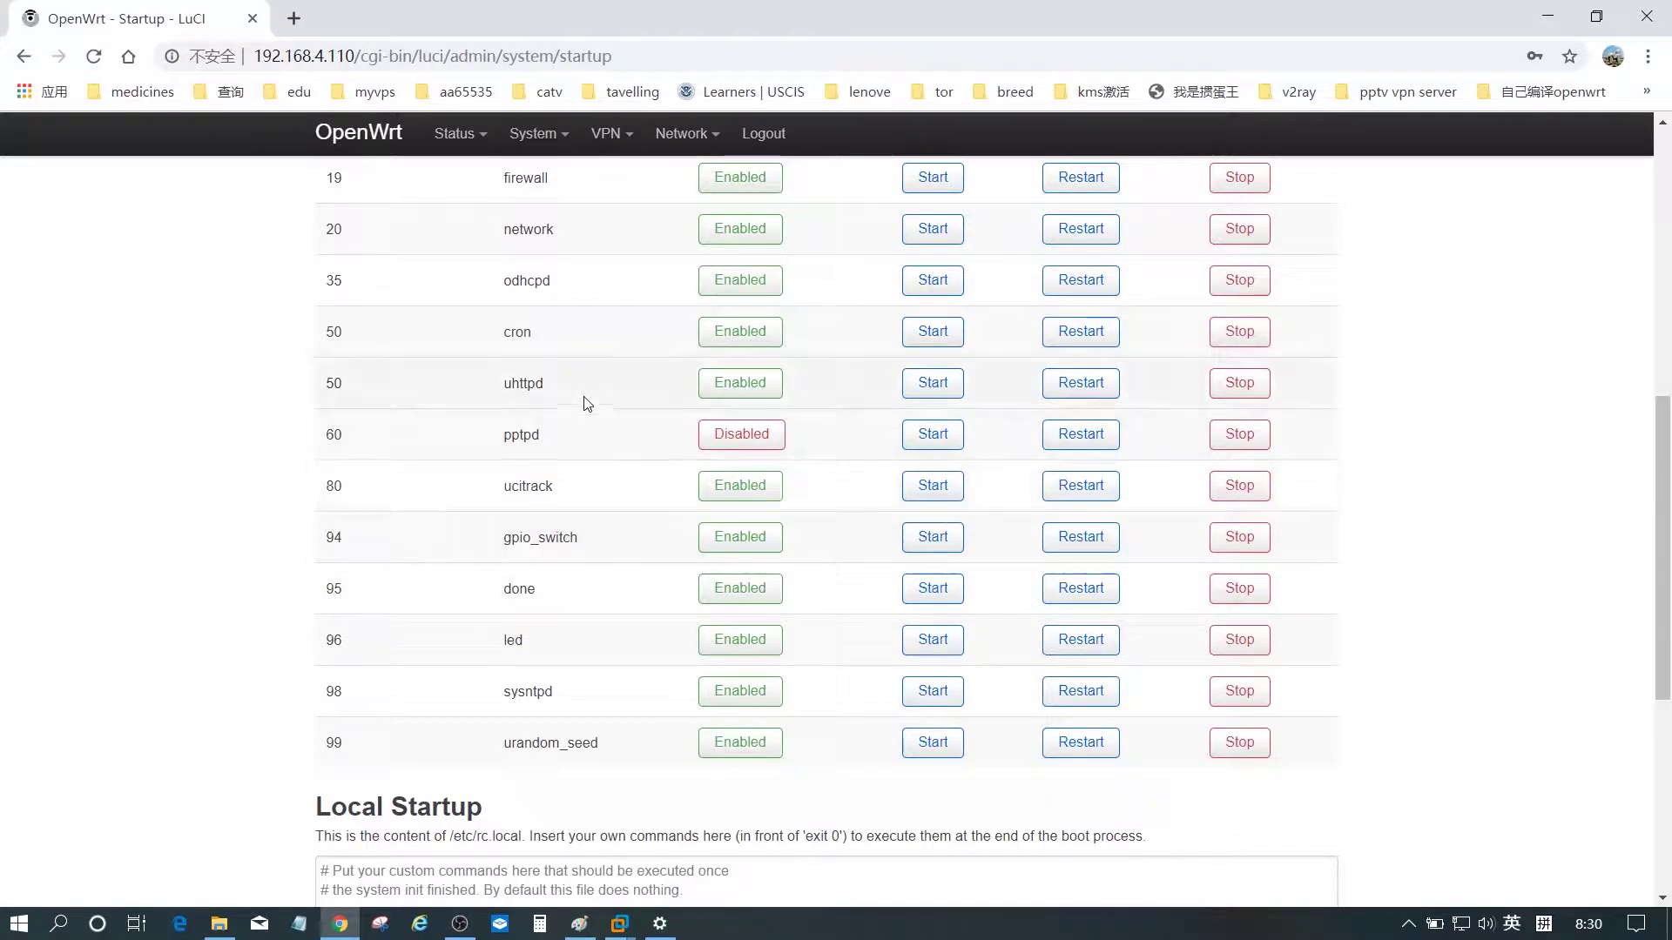
left_click(1078, 438)
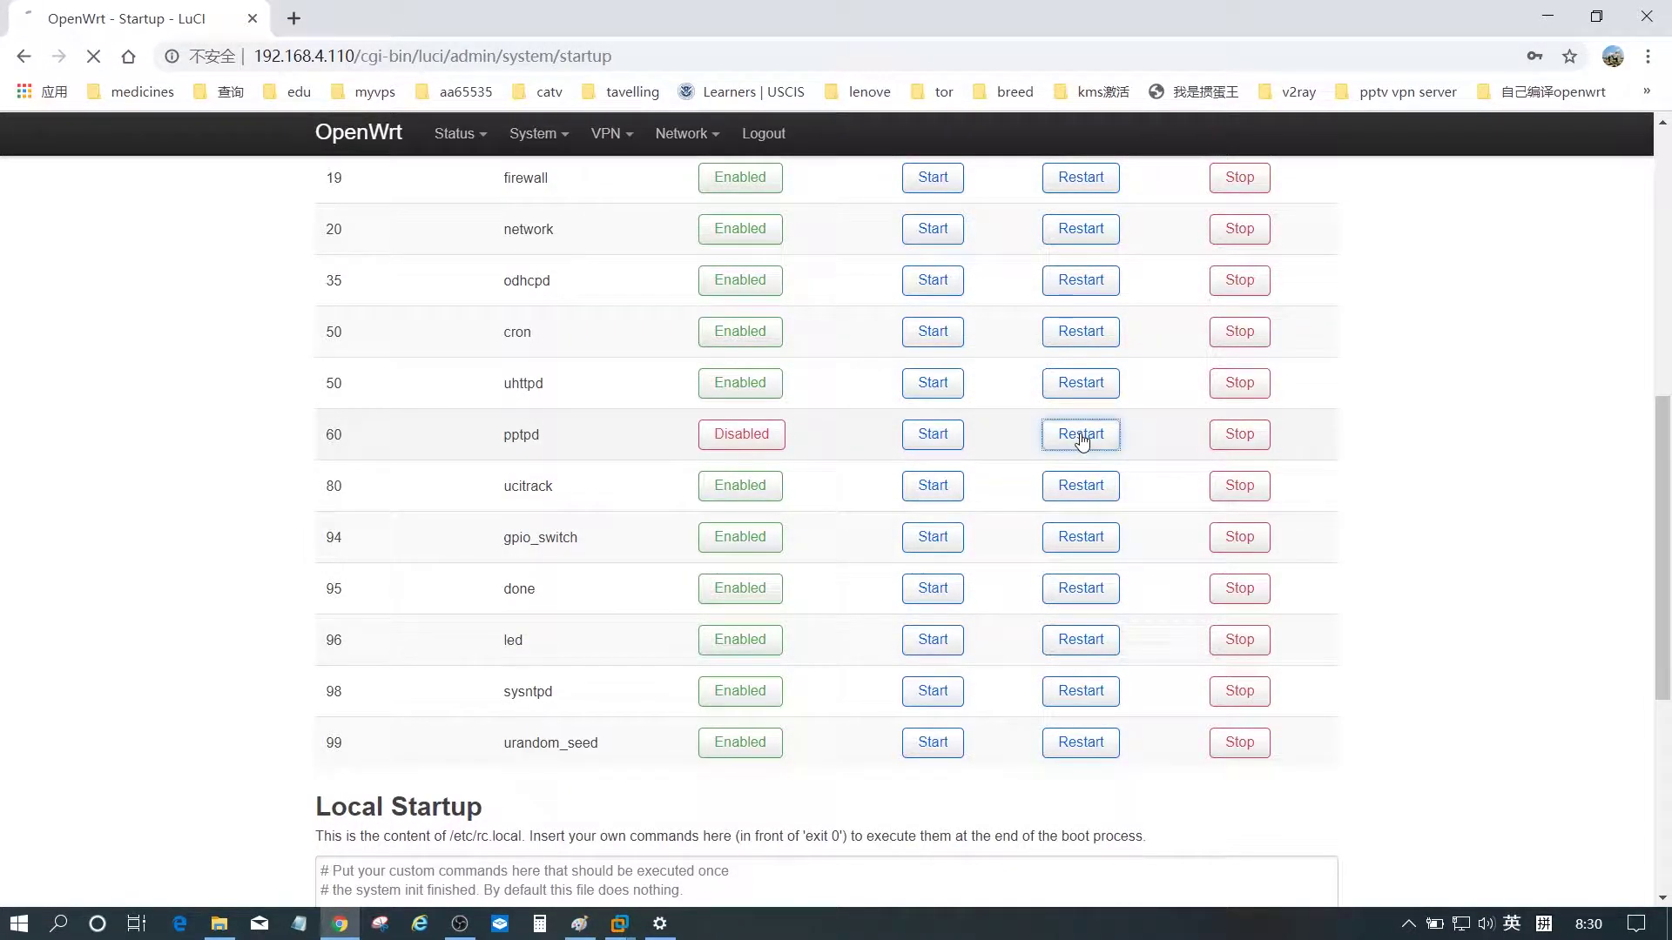
mouse_move(530, 138)
mouse_move(609, 133)
left_click(629, 178)
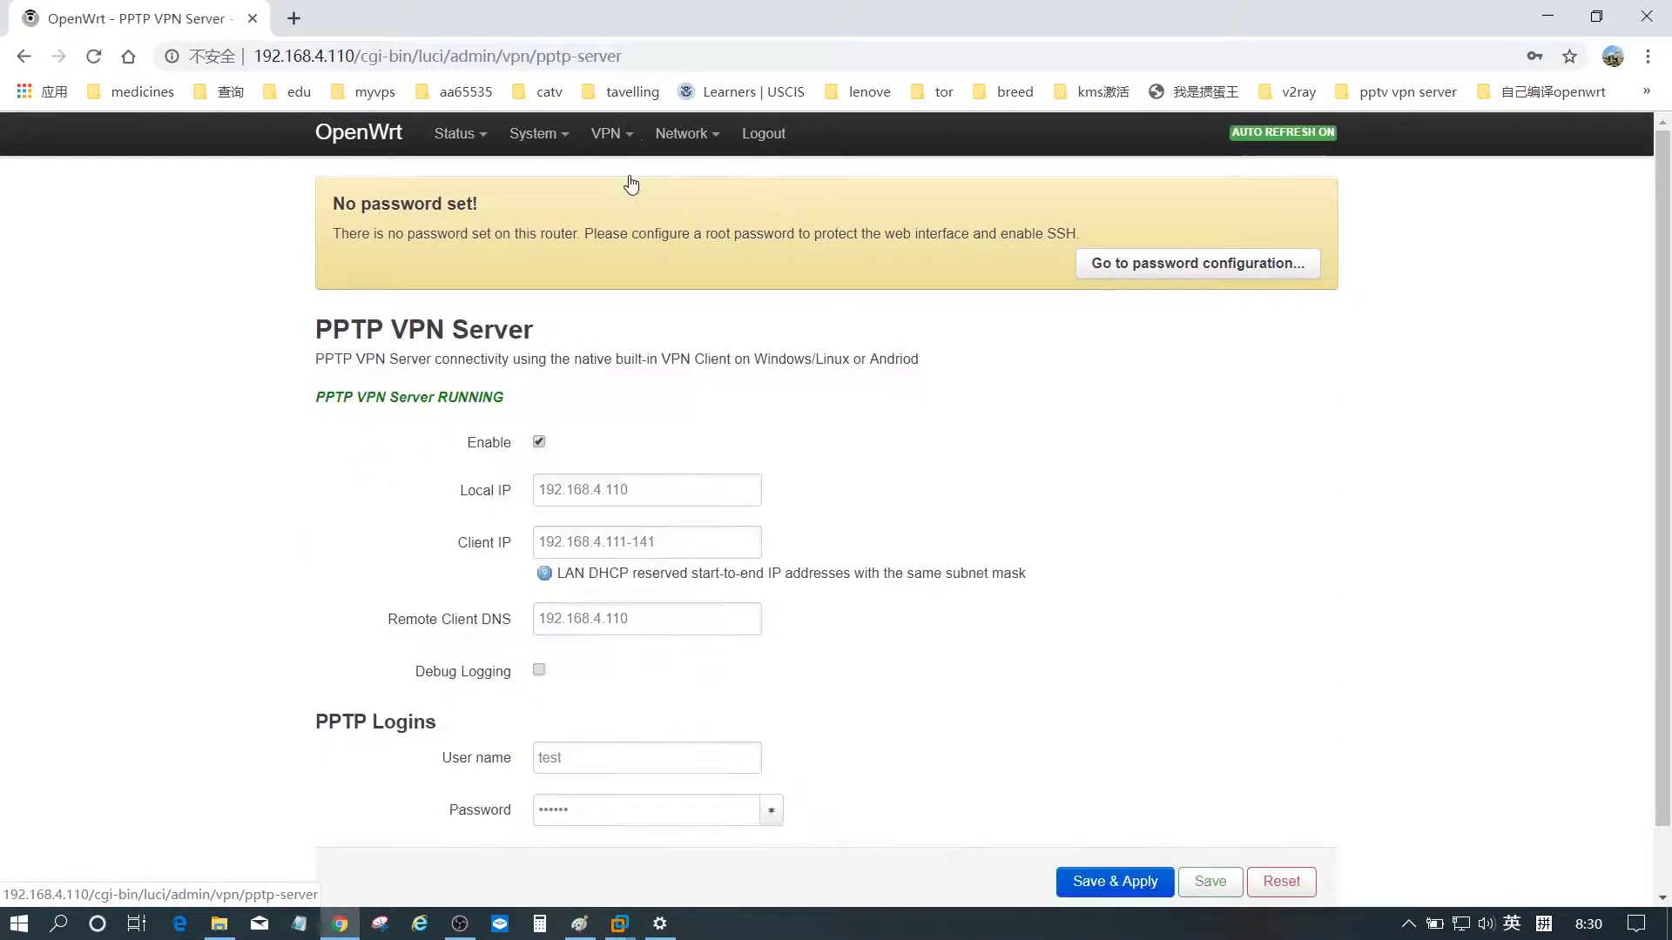
left_click_drag(354, 398, 481, 399)
- Connect vpn_test after the reboot, disconnect once 已连接 appears, and open its advanced options
left_click(339, 923)
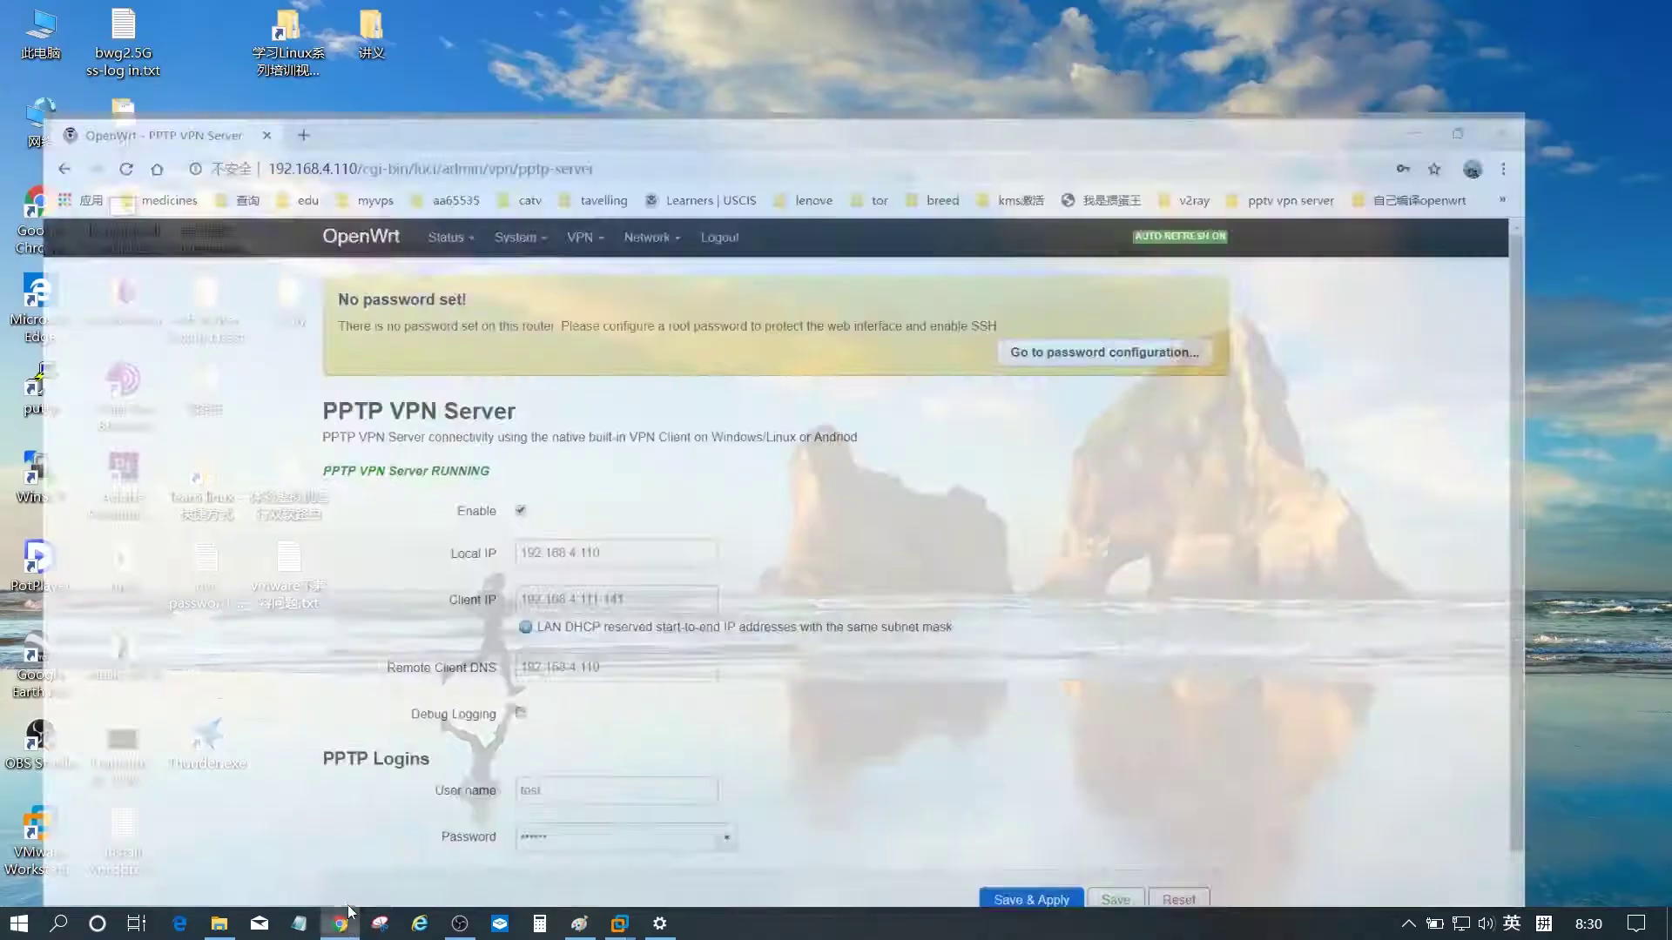
left_click(662, 925)
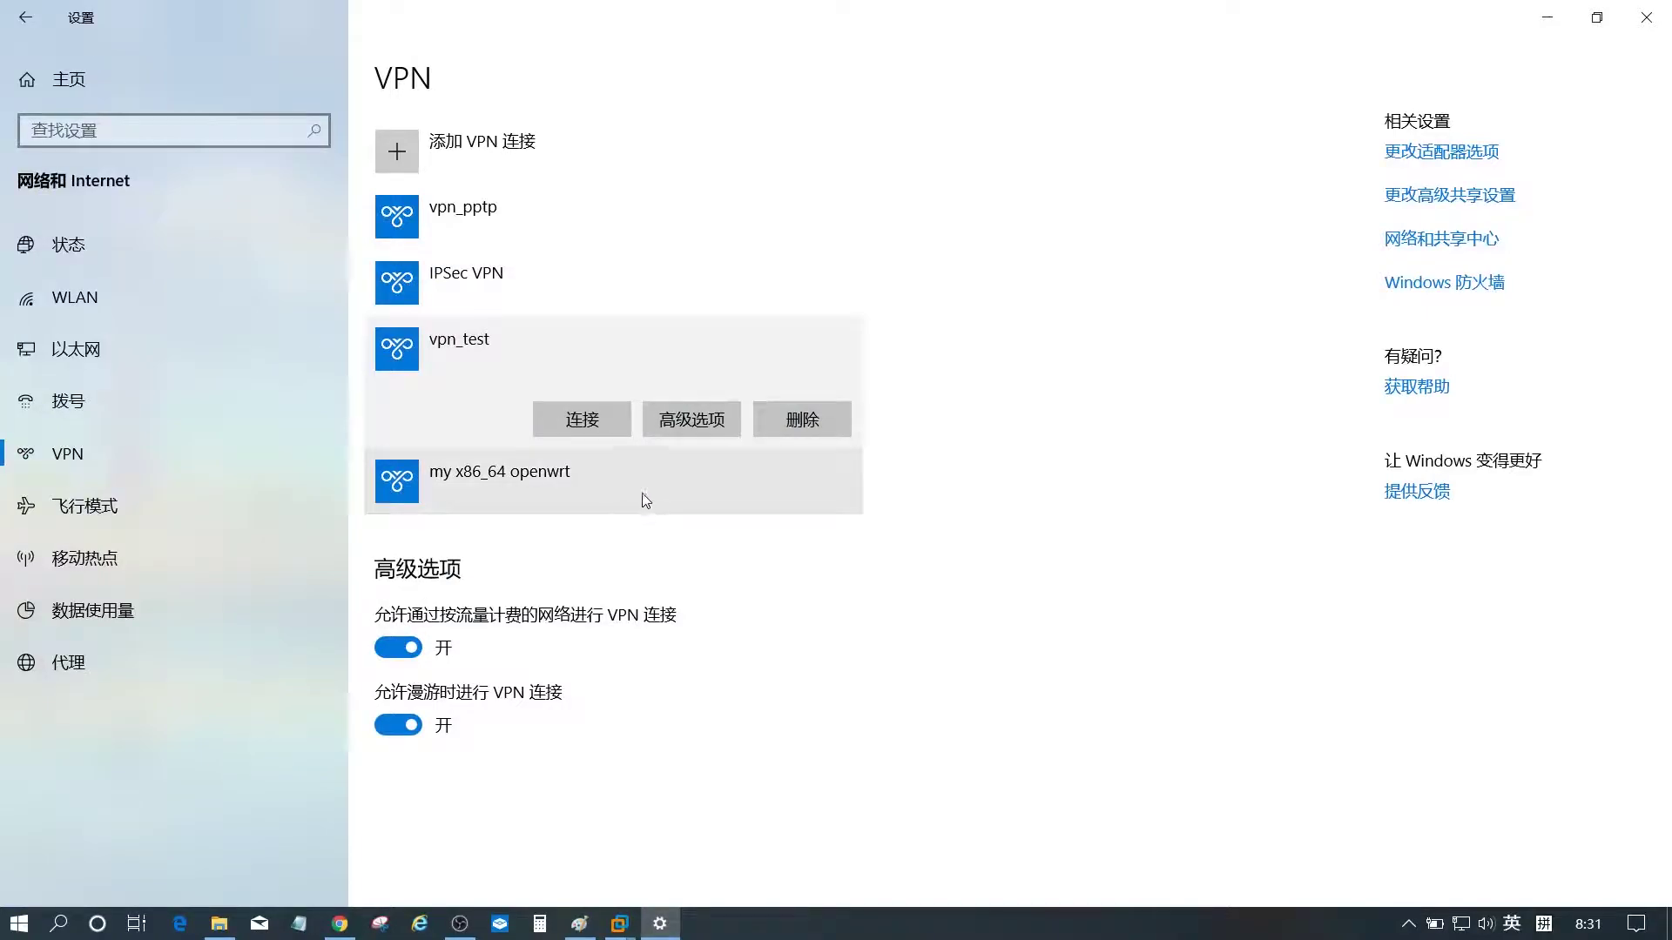
left_click(598, 425)
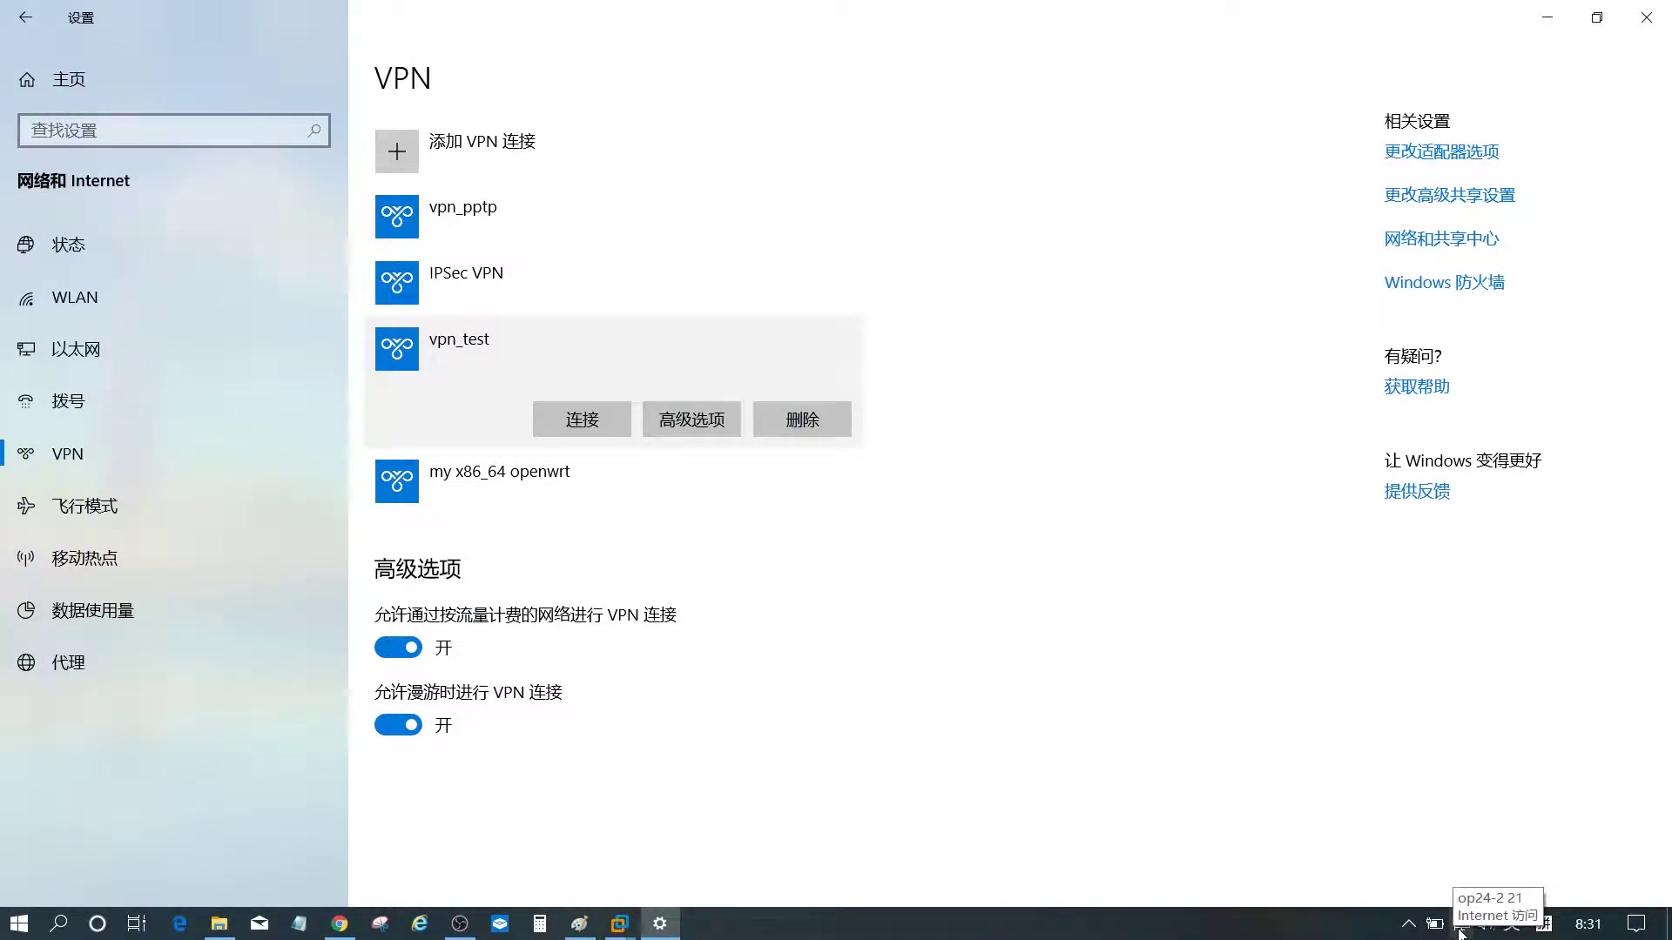
left_click(582, 433)
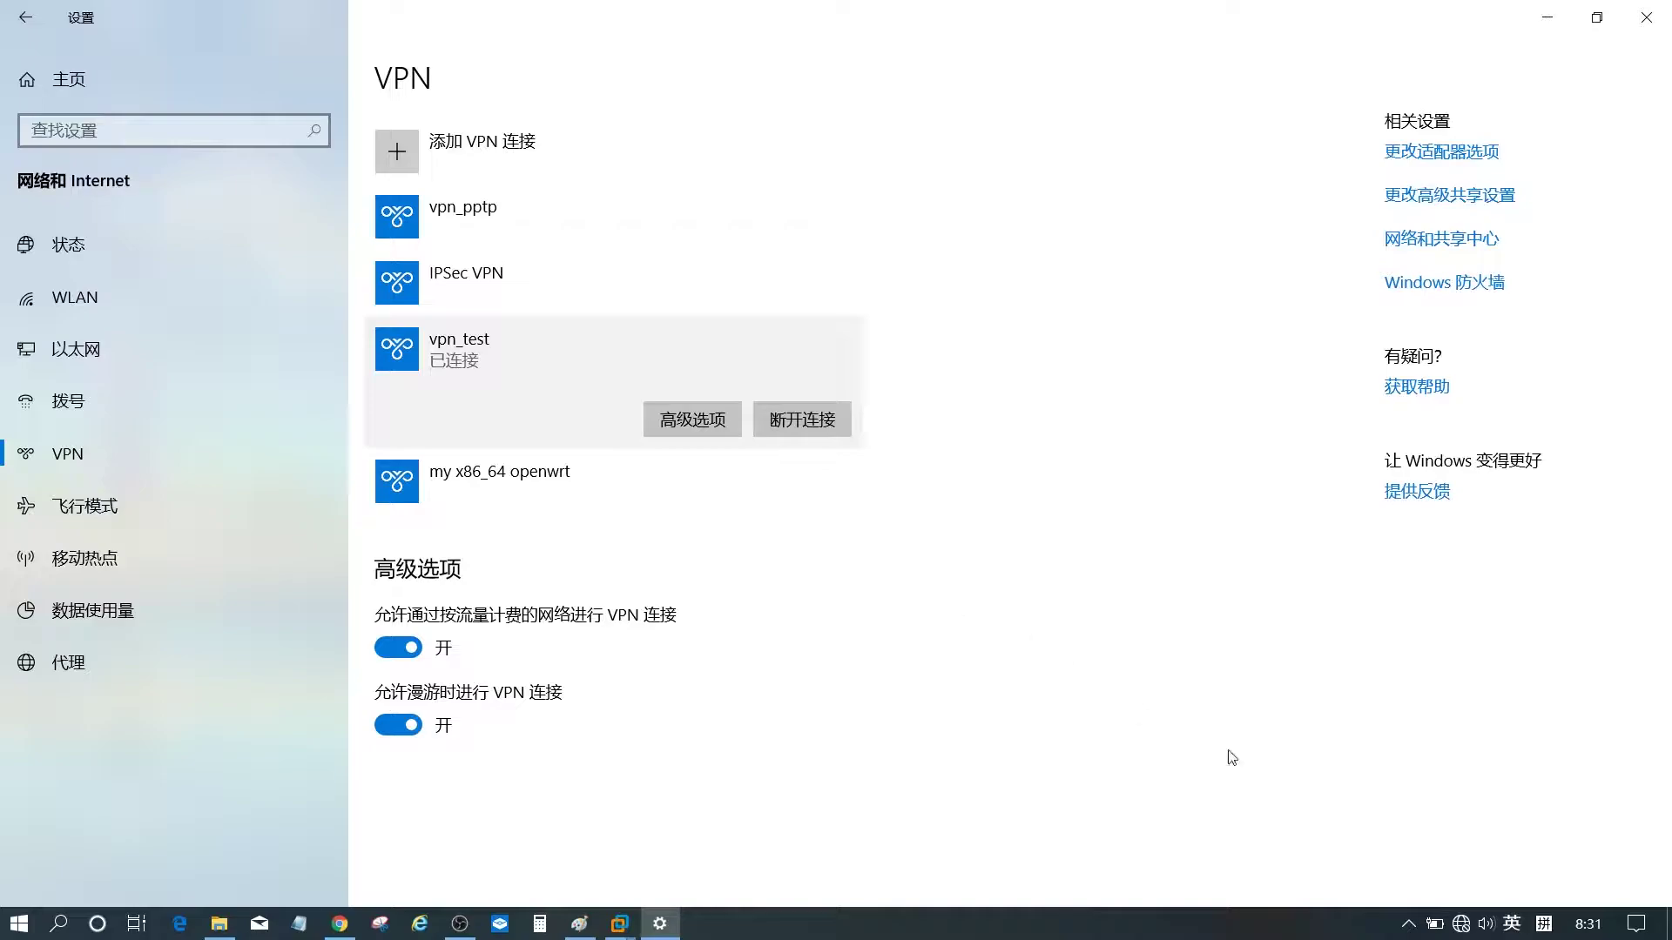
mouse_move(1468, 929)
left_click(802, 429)
left_click(677, 422)
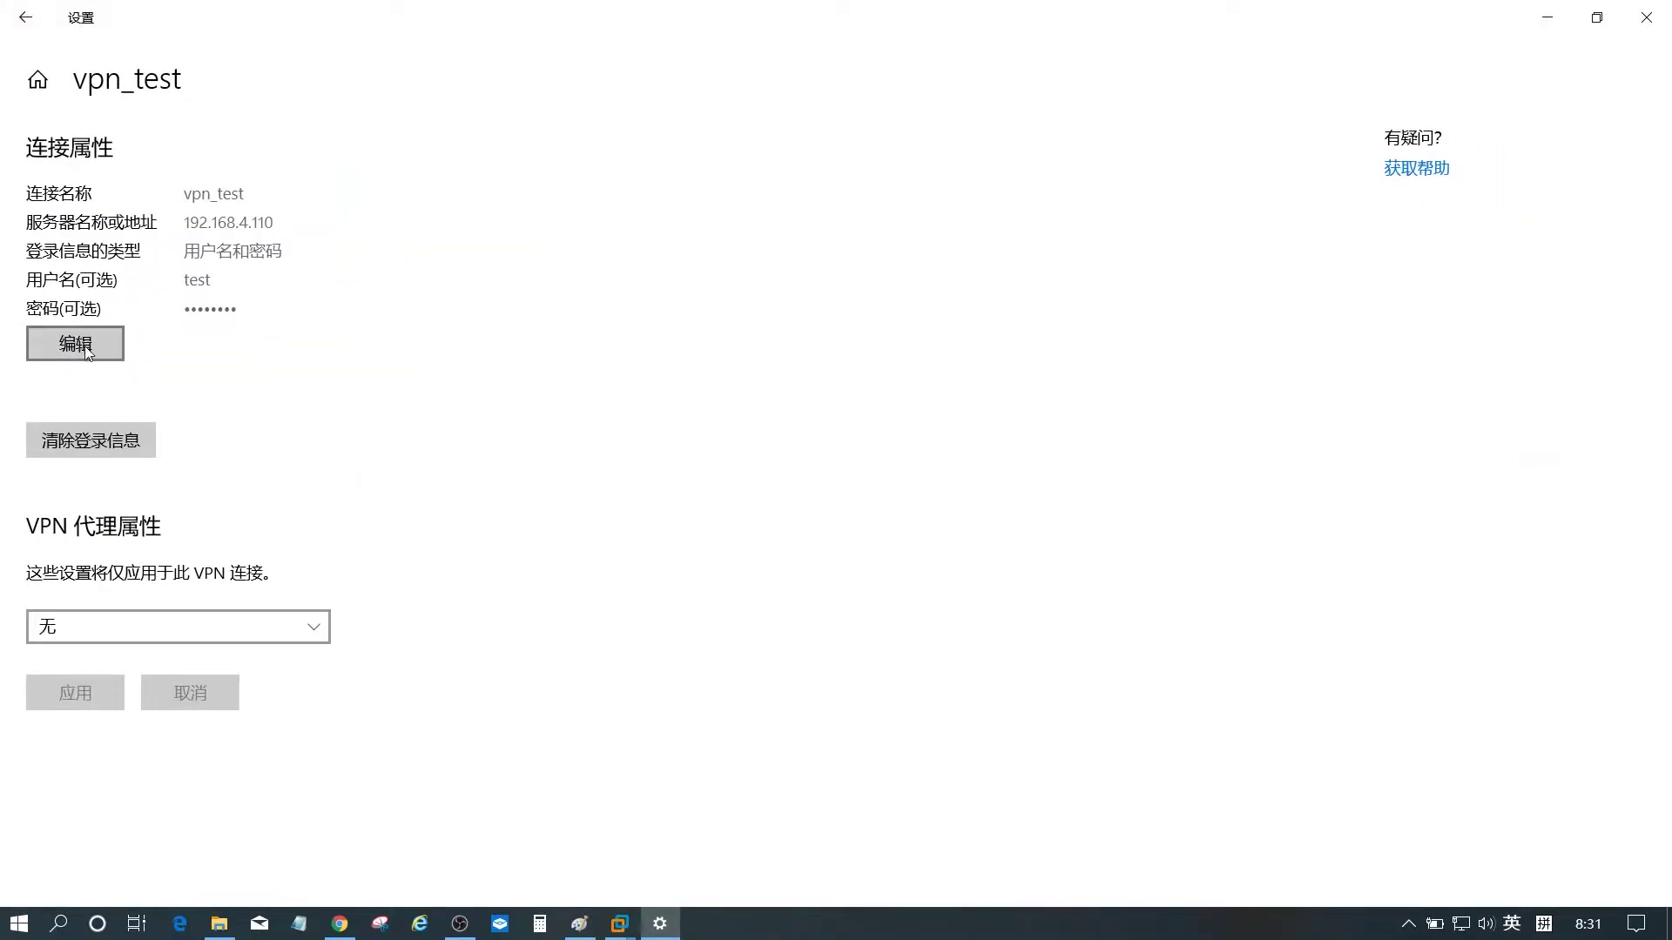
- Open vpn_test's edit dialog, cancel without changing server 192.168.4.110, and close Settings
left_click(85, 346)
key("Tab")
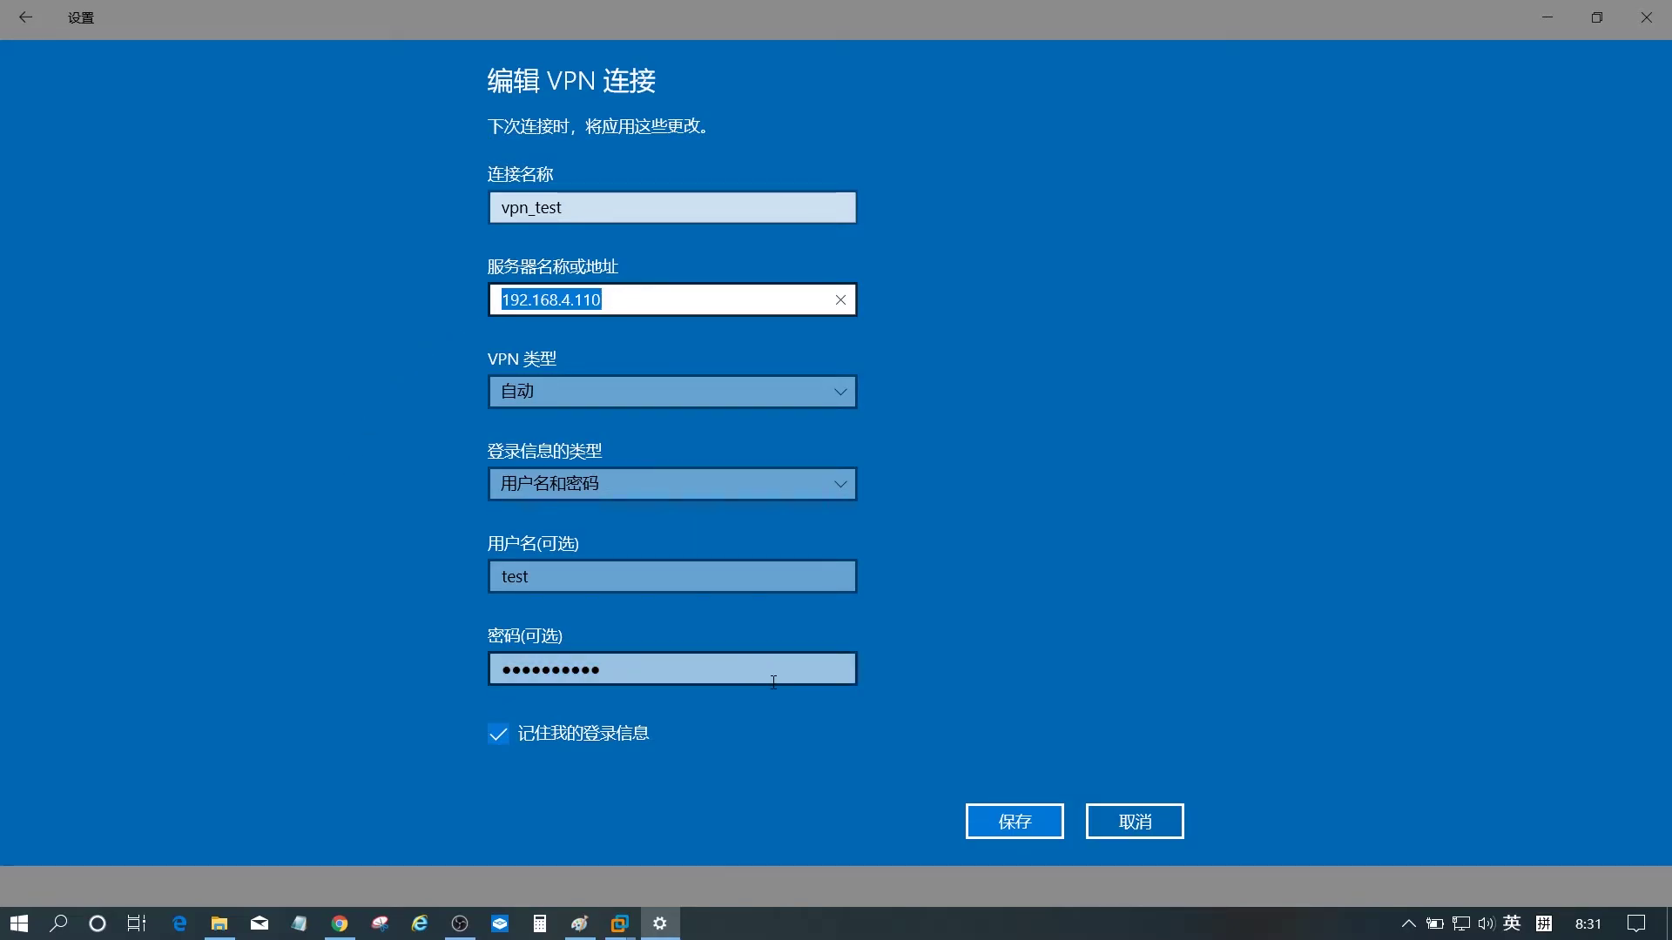
left_click(1135, 822)
left_click(1646, 18)
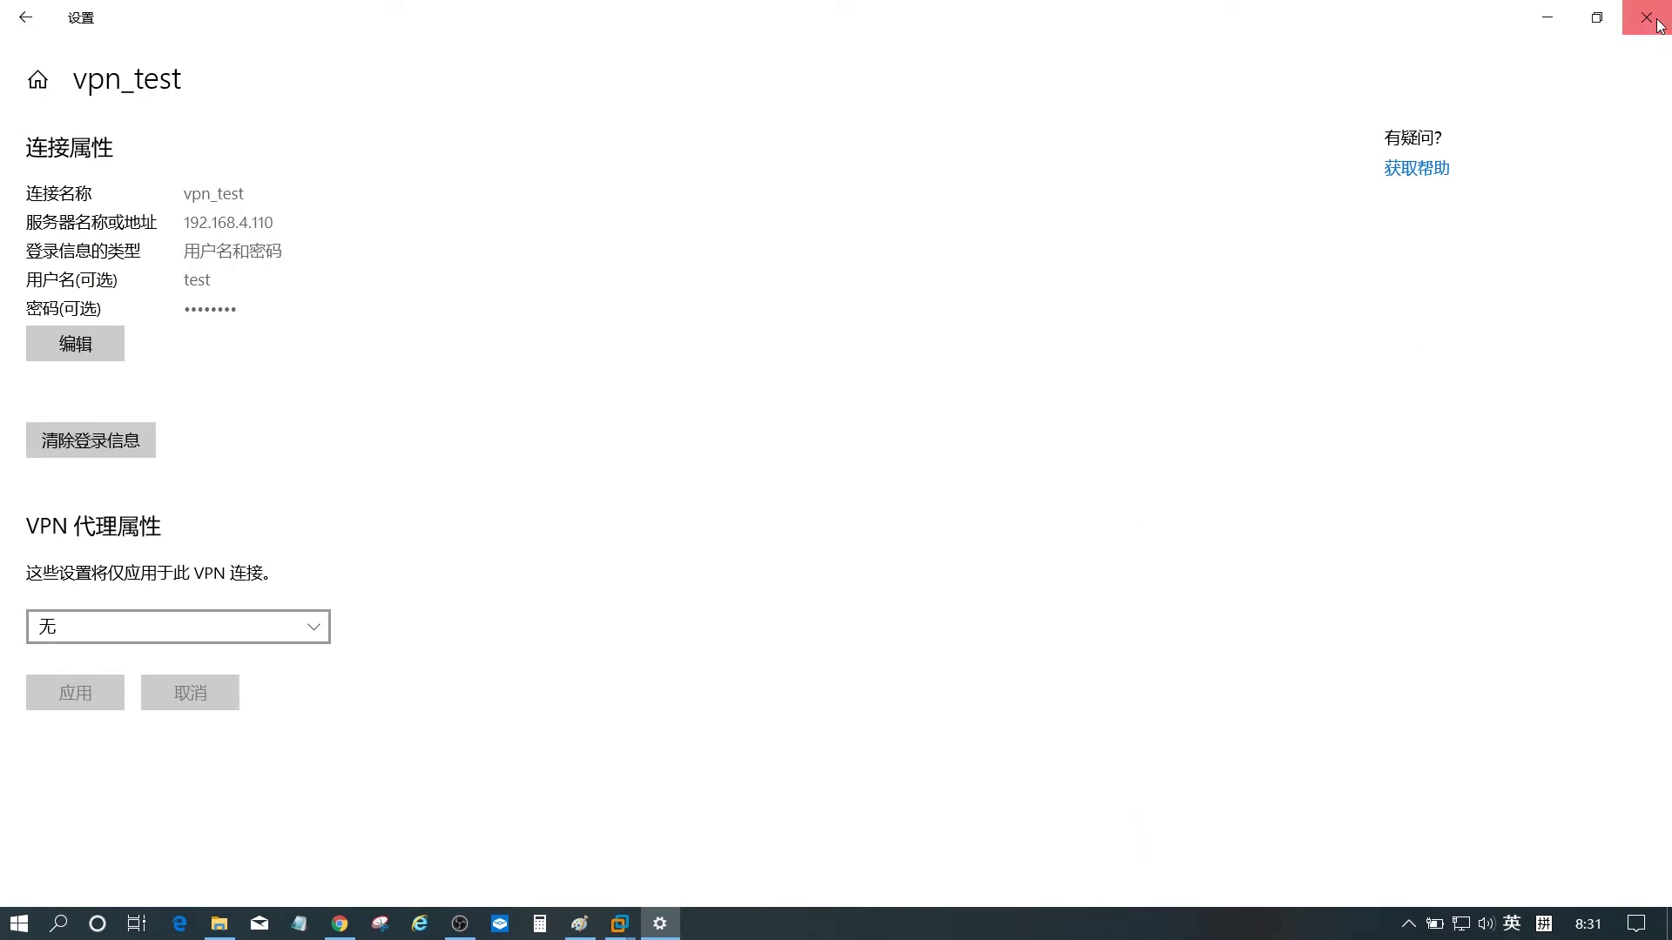